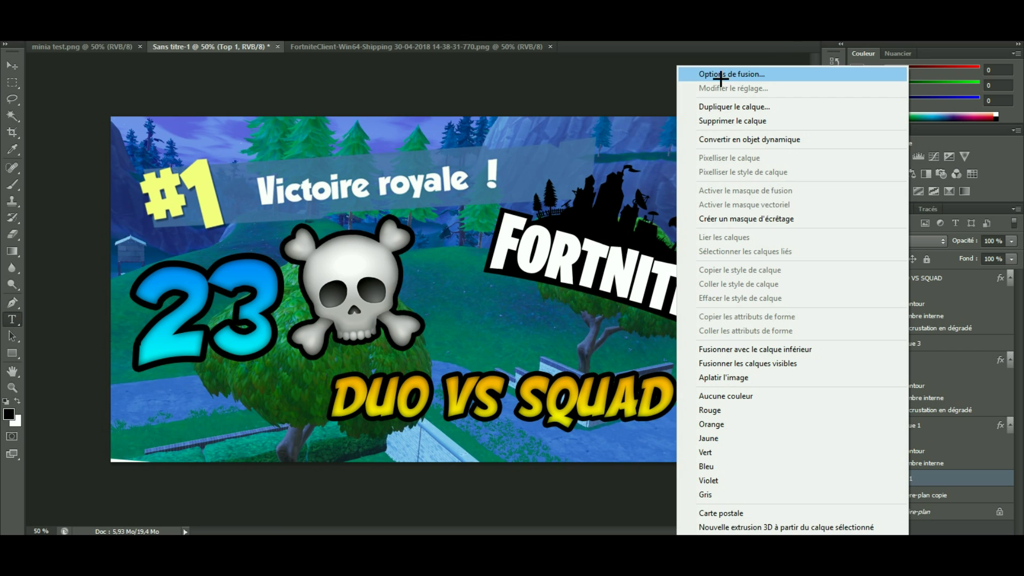
left_click(722, 76)
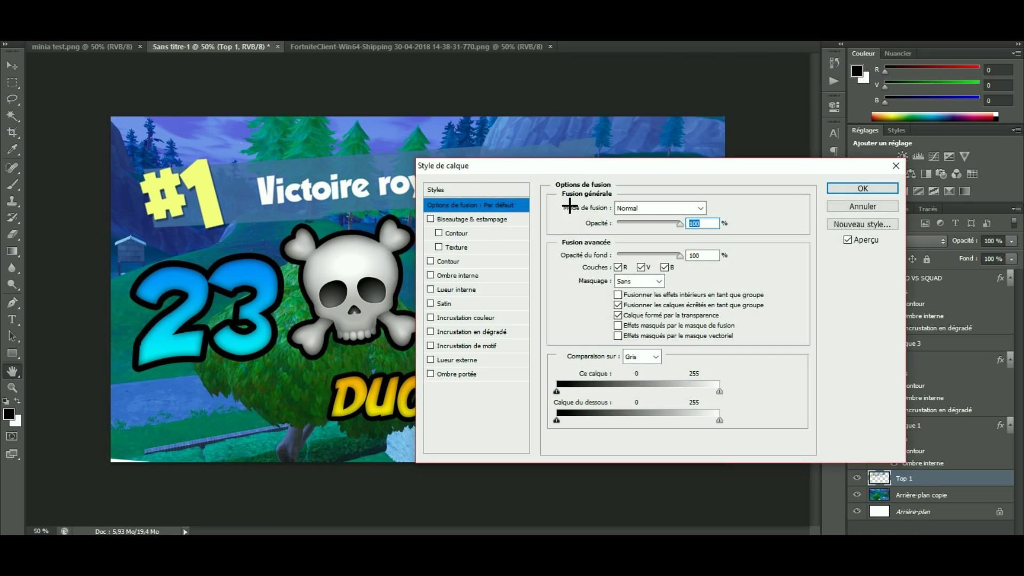
left_click_drag(532, 170, 849, 81)
left_click(766, 175)
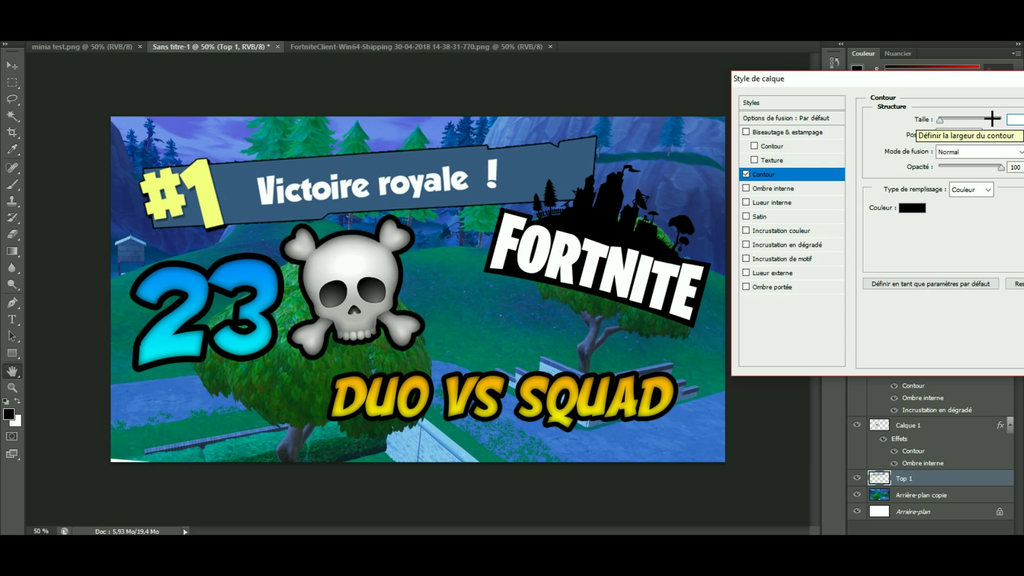
type("10")
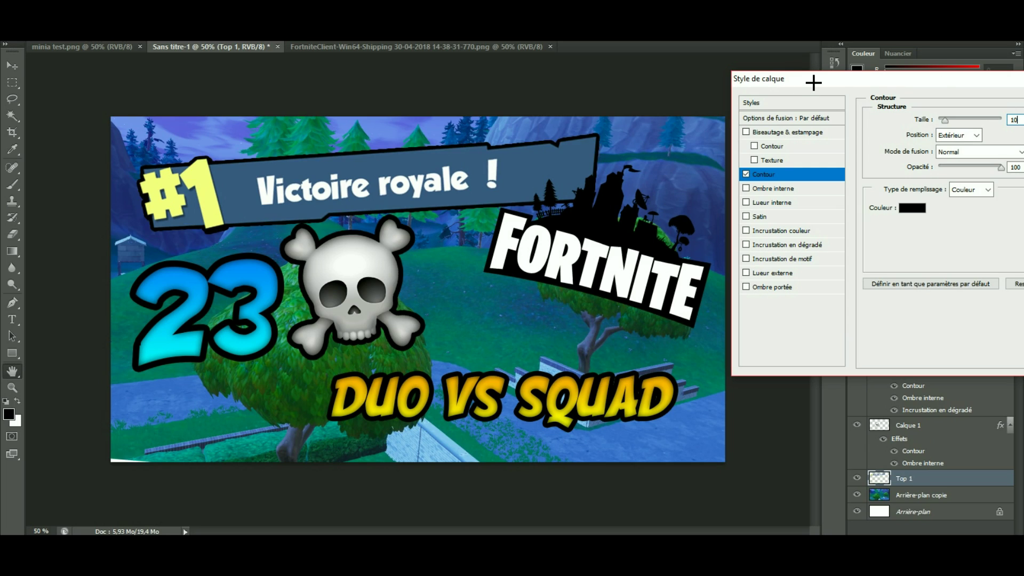
left_click_drag(813, 84, 715, 91)
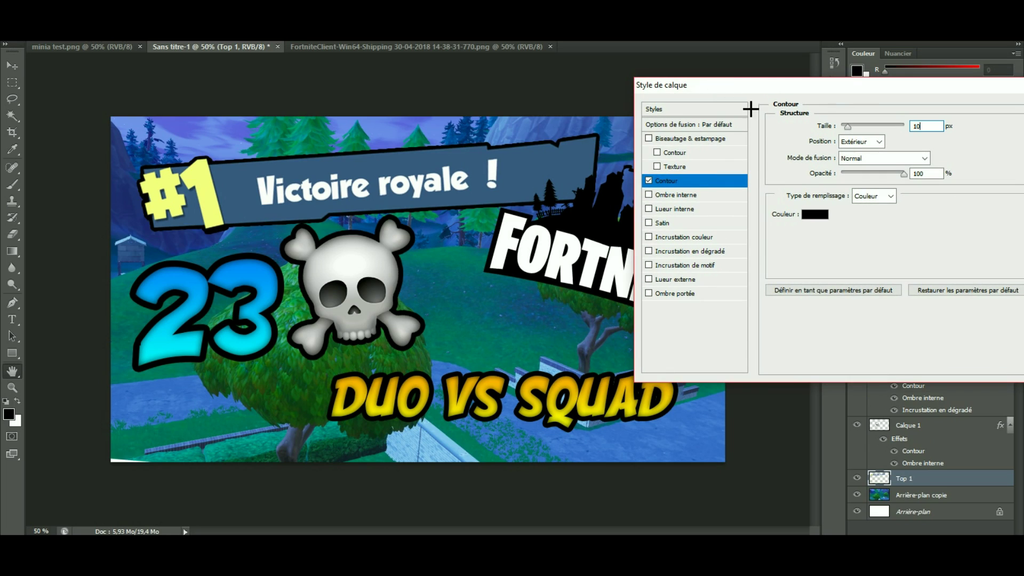
left_click(805, 214)
left_click(366, 241)
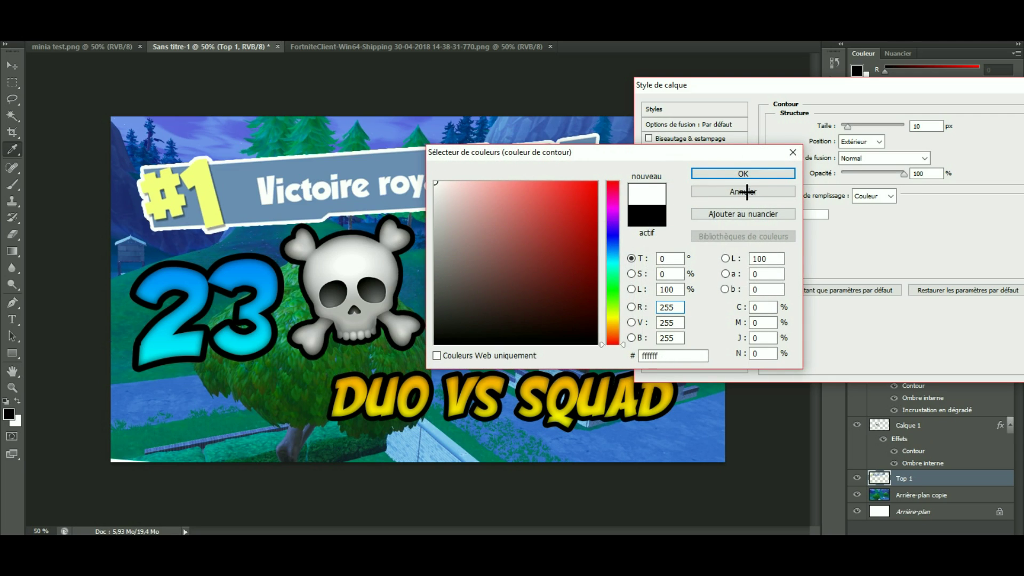
left_click(793, 152)
left_click_drag(708, 81, 485, 219)
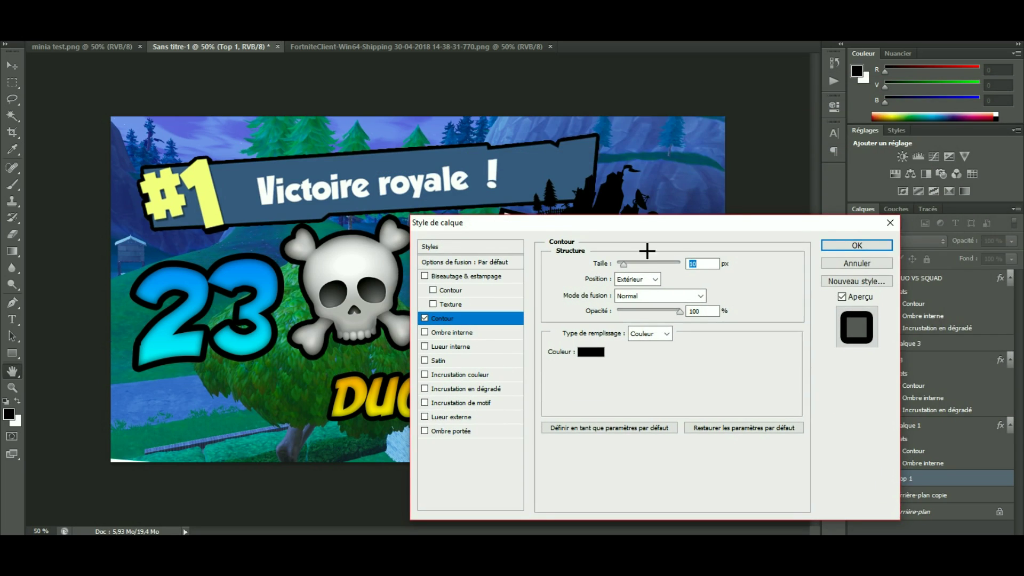
left_click(890, 223)
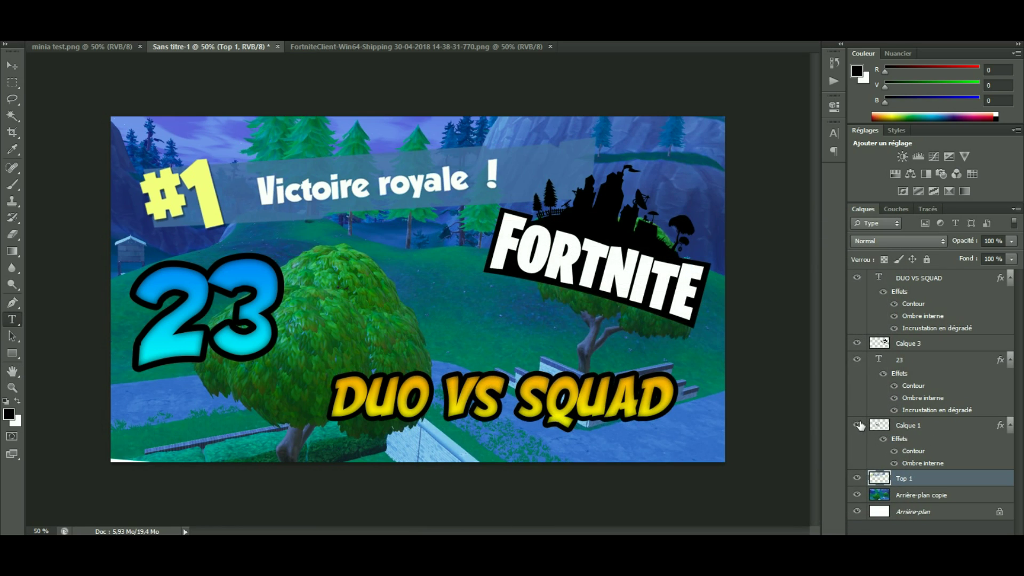
- Toggle the skull's visibility, then select the 23 text layer
left_click(857, 425)
left_click(917, 426)
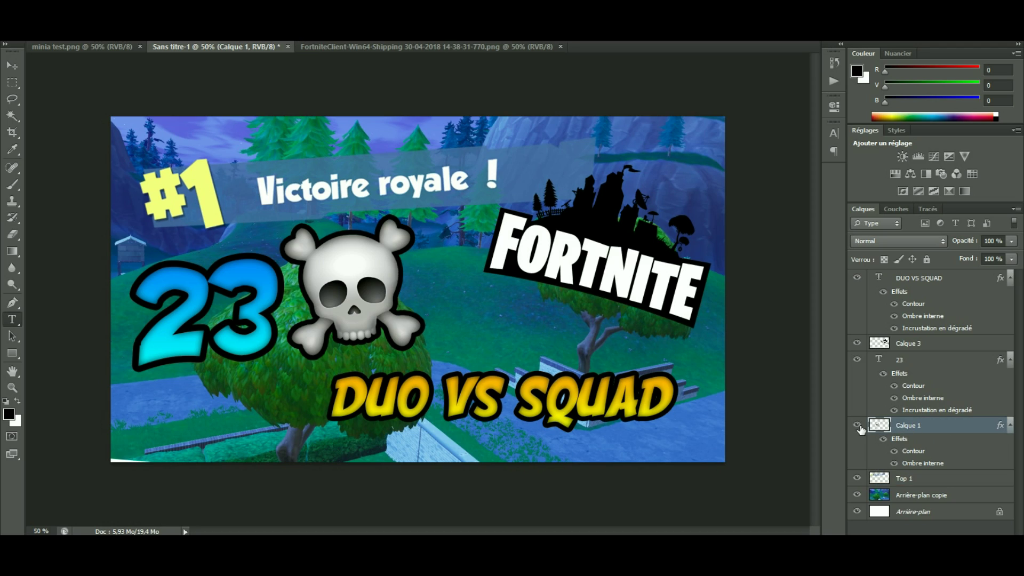
left_click(920, 364)
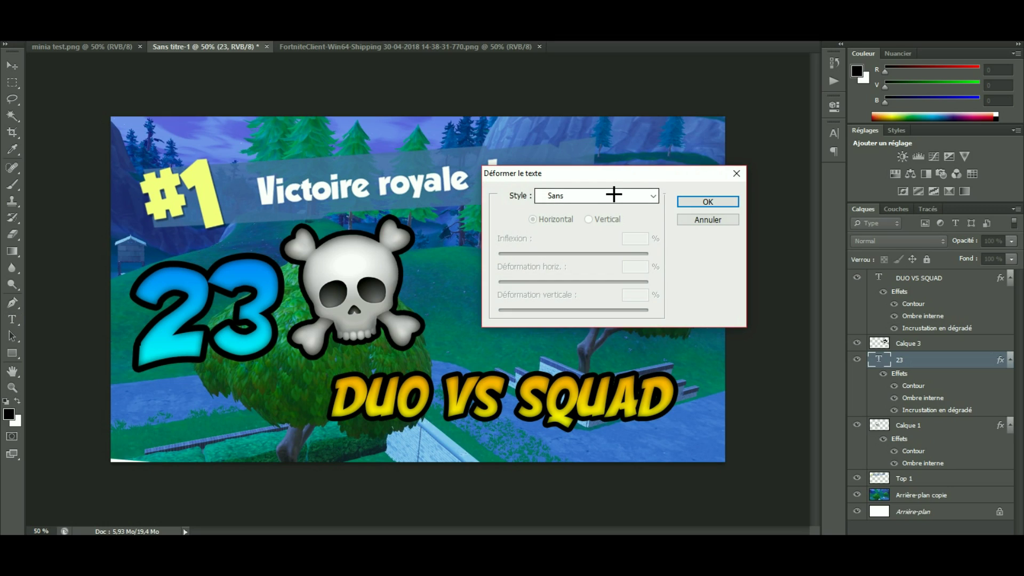
- Warp the 23 with Renflement at +26 inflexion, then check the FORTNITE logo's visibility
left_click(612, 195)
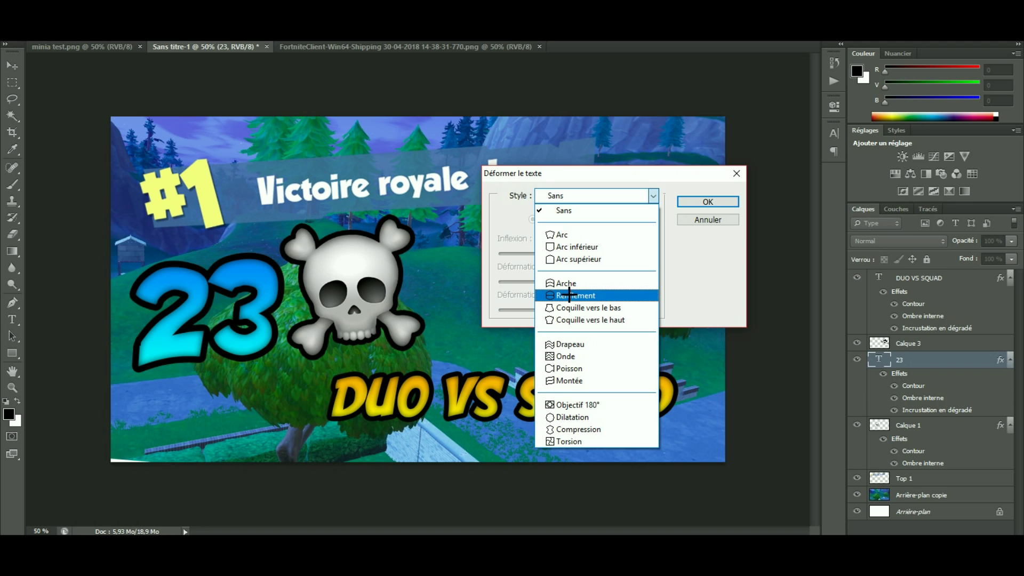
left_click(570, 294)
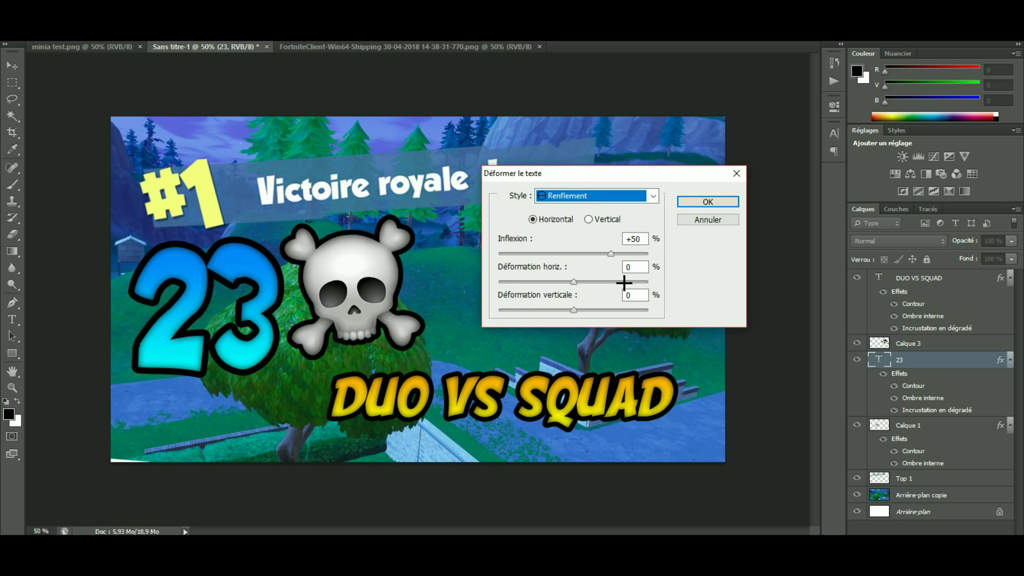
left_click_drag(608, 256, 591, 254)
left_click(708, 202)
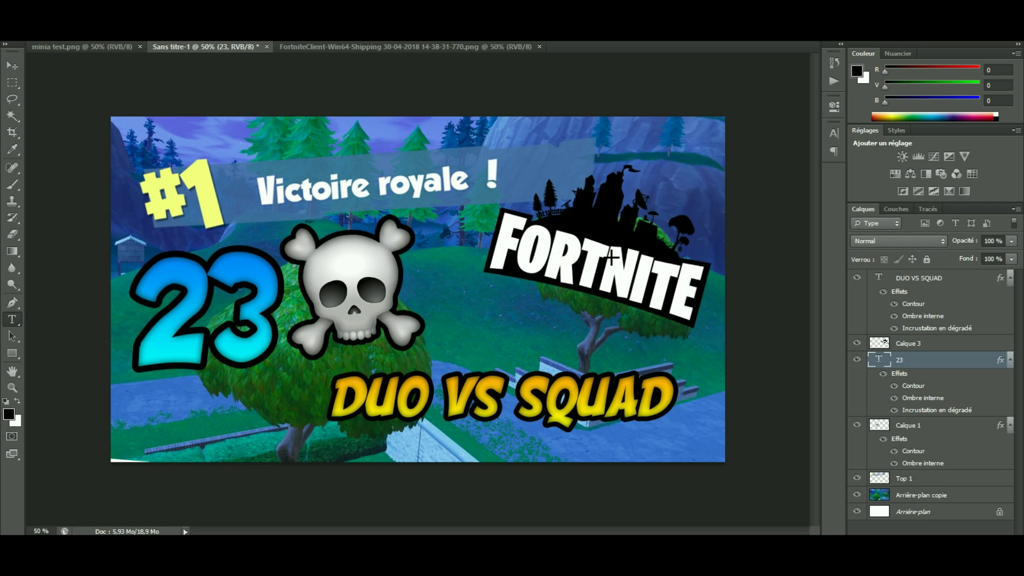
left_click(857, 344)
left_click(857, 344)
- Set the whole DUO VS SQUAD line to size 100
left_click(910, 344)
left_click(909, 277)
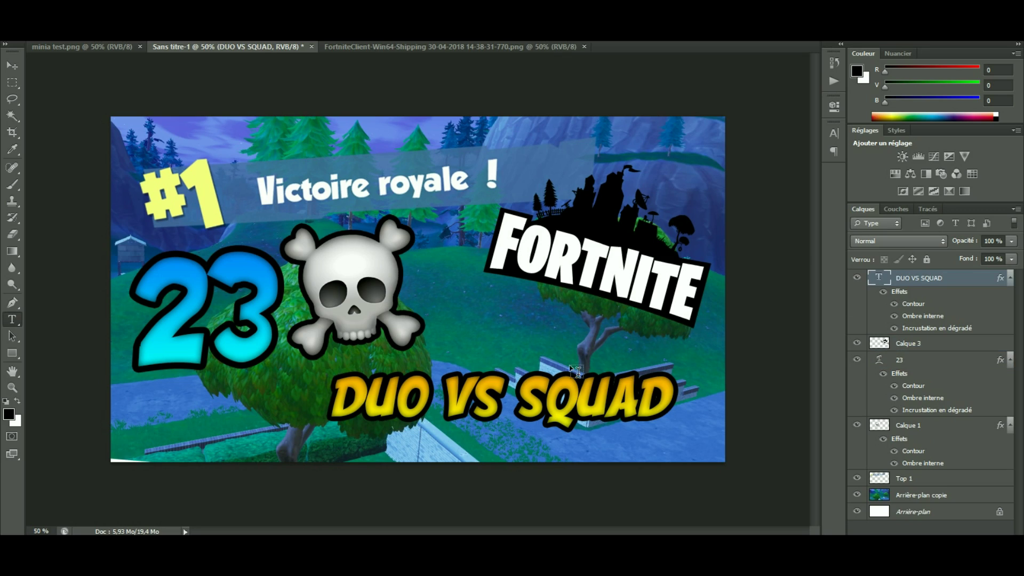
double_click(467, 388)
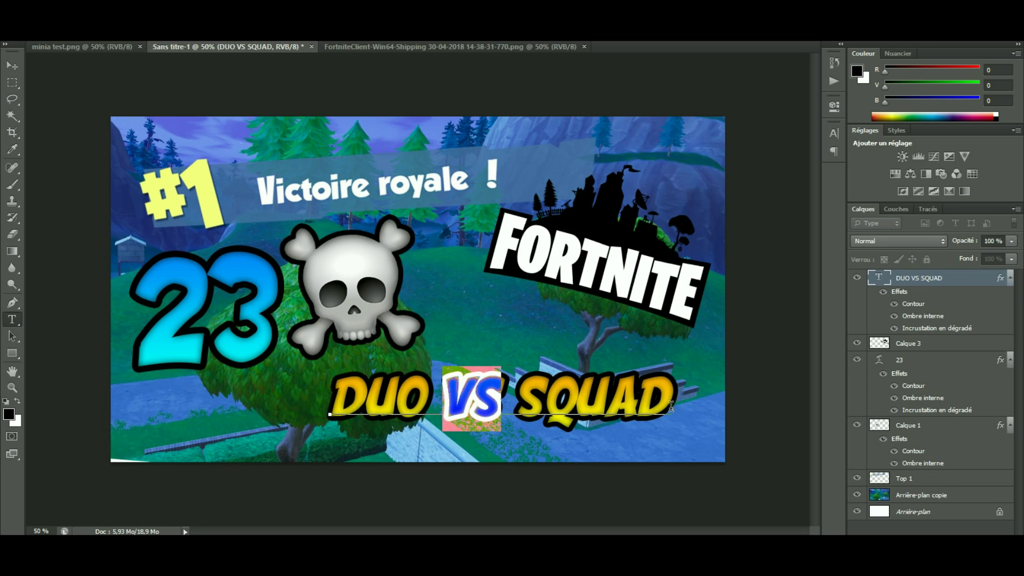
left_click_drag(671, 406, 649, 402)
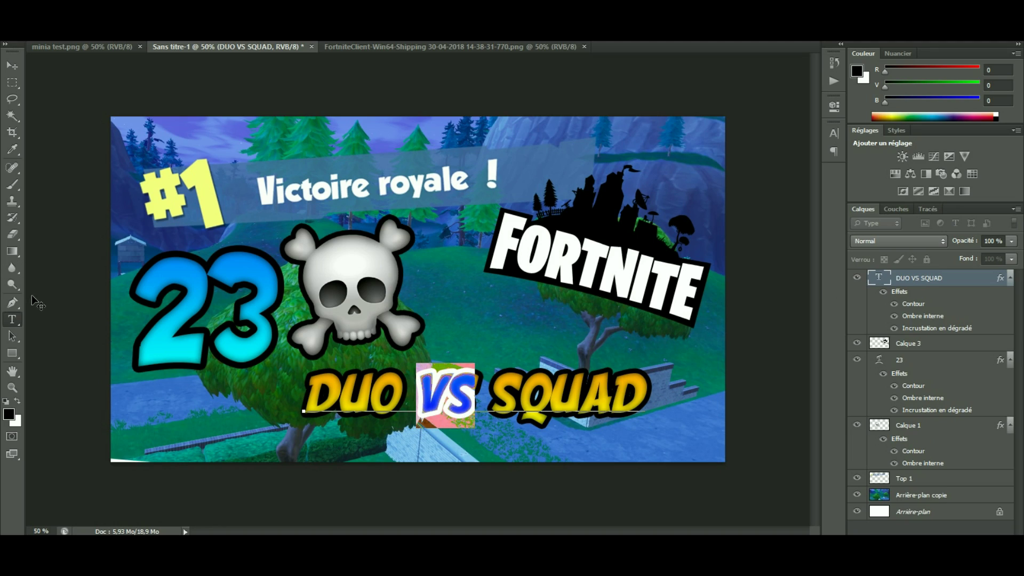
left_click_drag(648, 400, 281, 377)
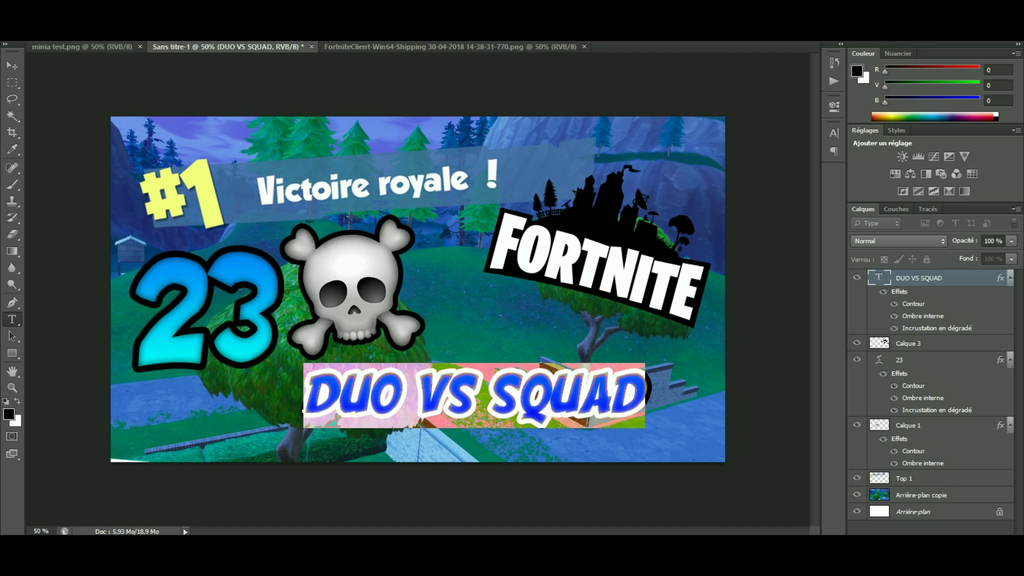
type("100")
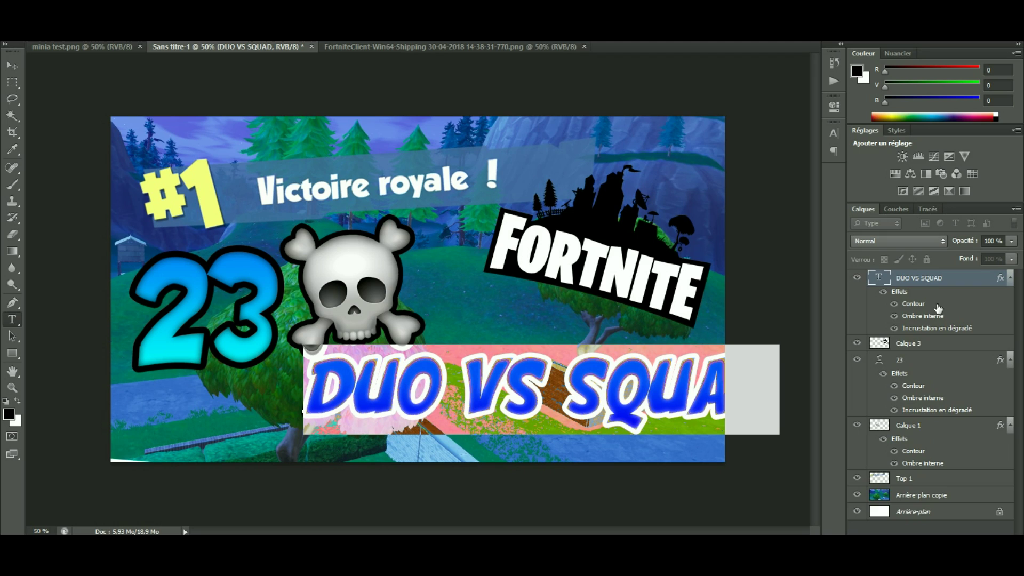
left_click(906, 340)
- Move the enlarged DUO VS SQUAD text back onto the thumbnail with Free Transform
left_click(918, 279)
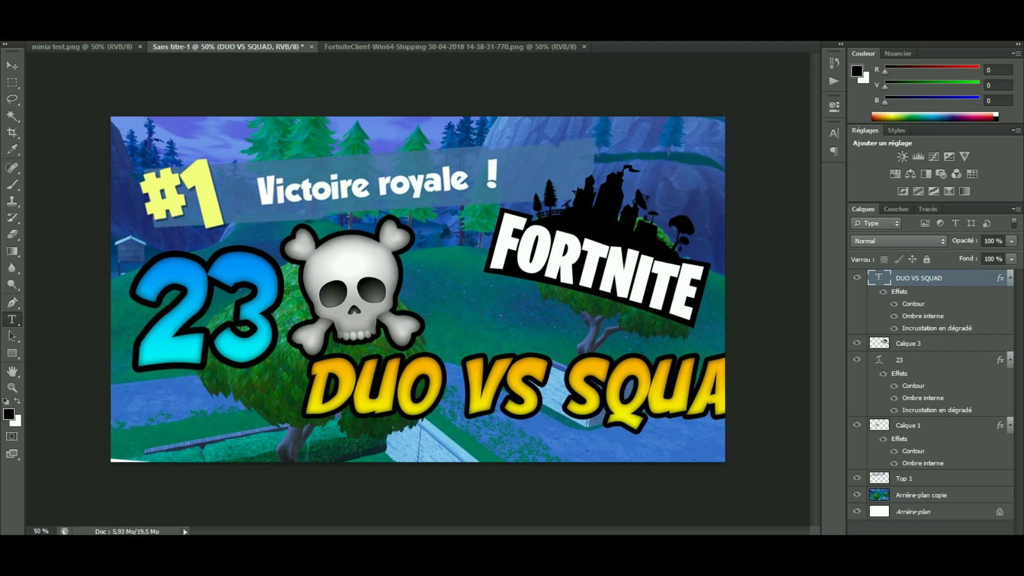
key("ctrl+t")
left_click_drag(690, 396, 609, 389)
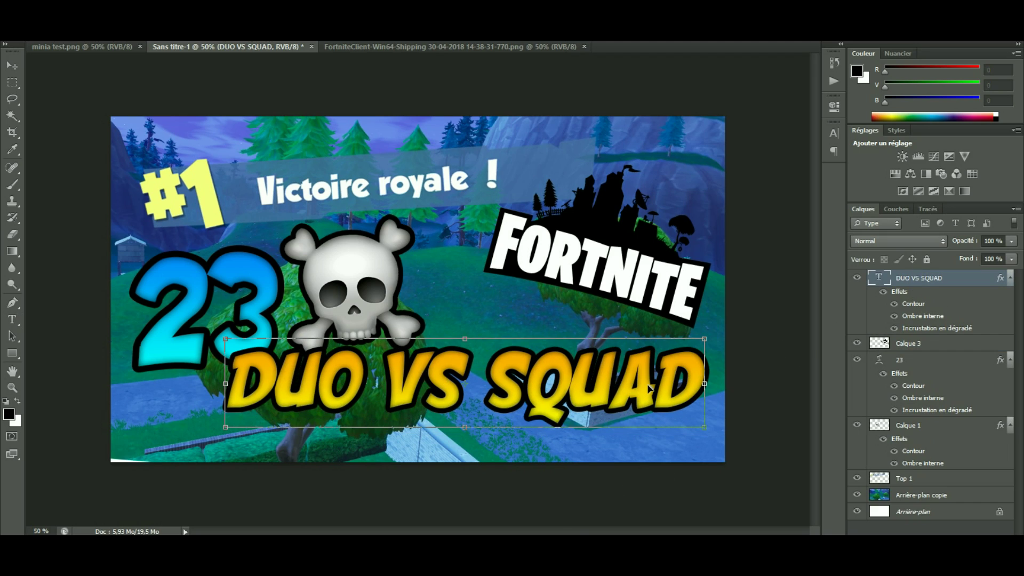
key("Return")
- Delete the word VS, restore it with undo, and finish editing the text
left_click_drag(465, 384, 381, 384)
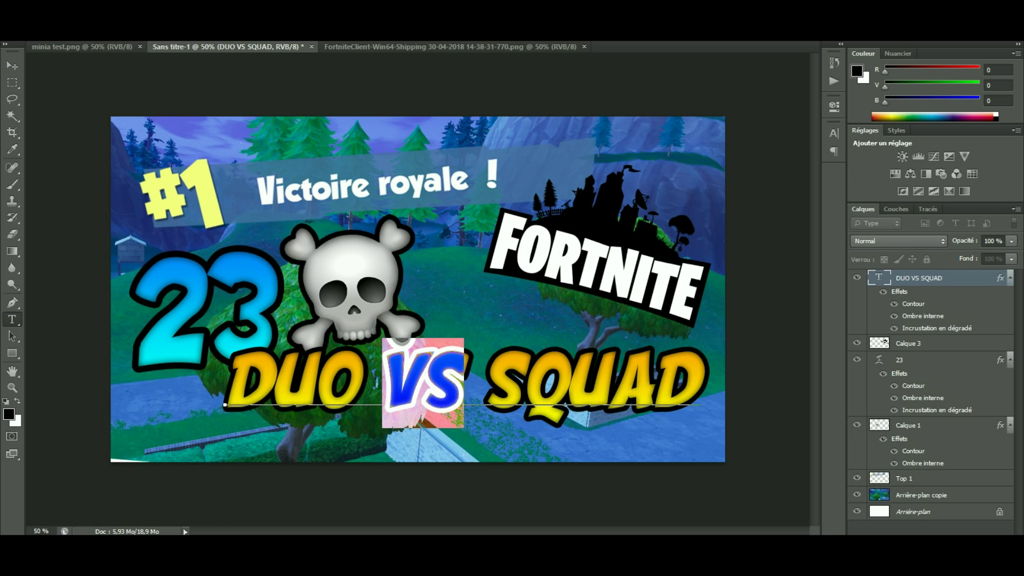
key("BackSpace")
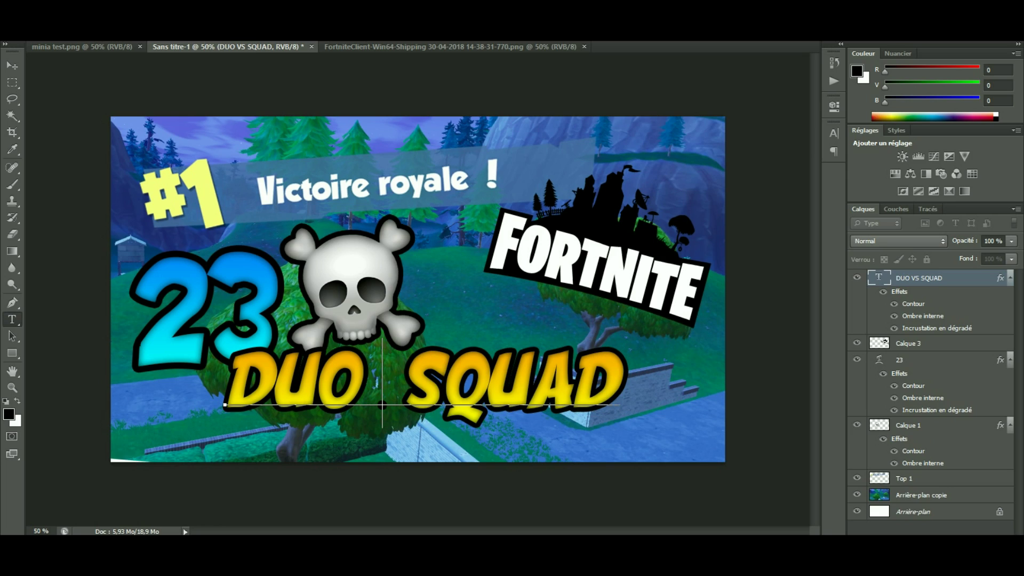
key("ctrl+z")
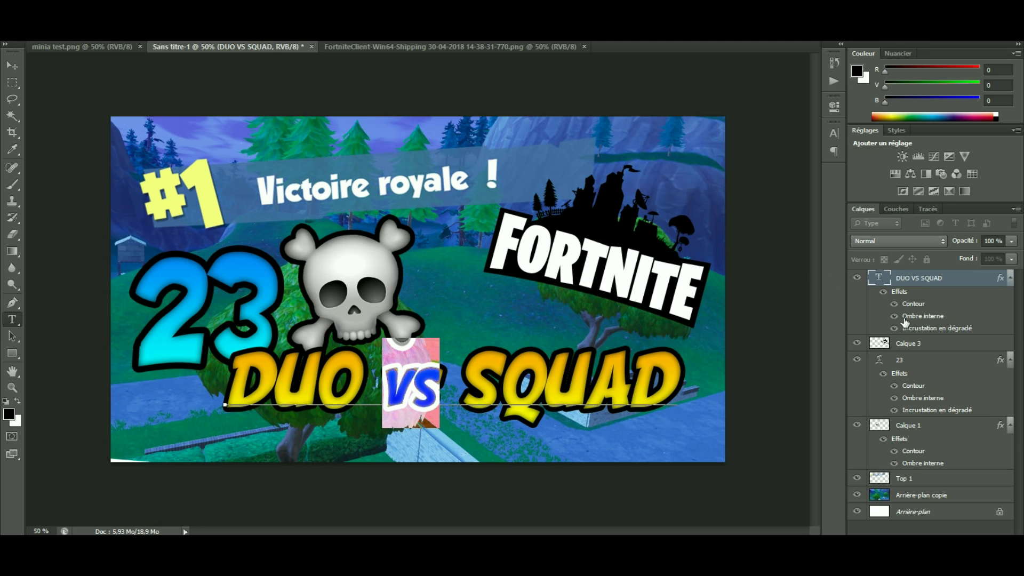
left_click(906, 343)
- Scale the DUO vs SQUAD text down proportionally
left_click(905, 280)
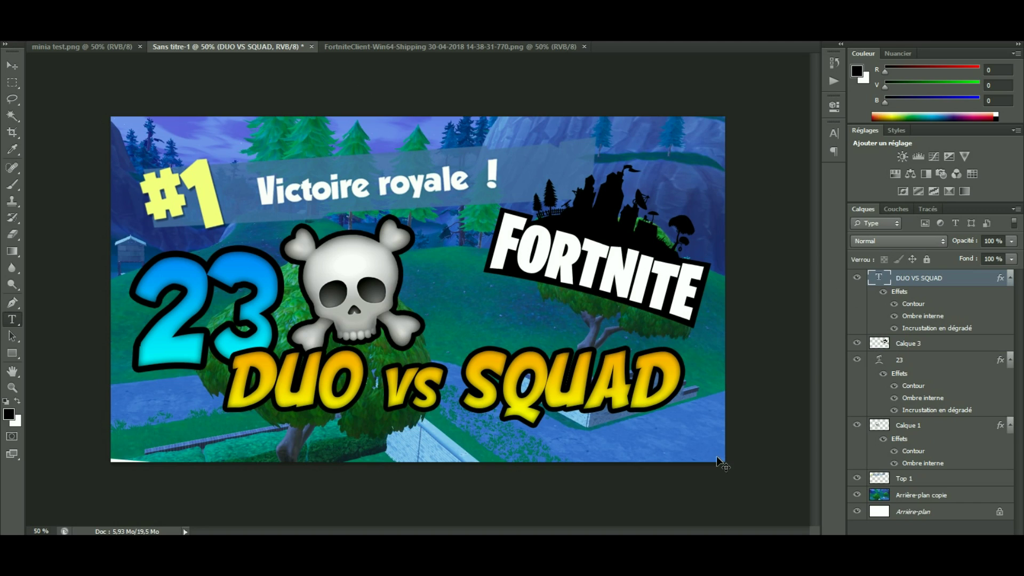
key("ctrl+t")
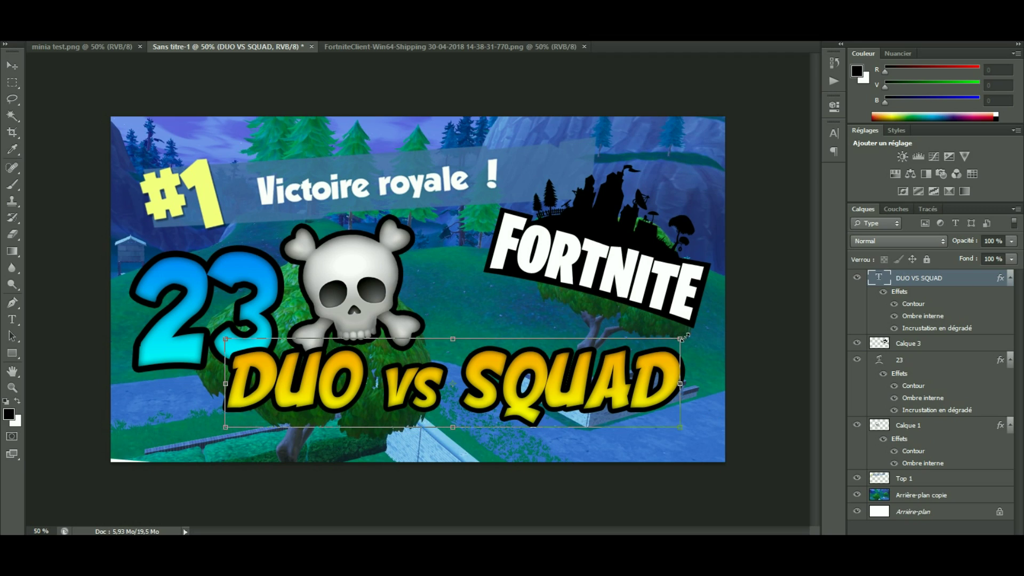
left_click_drag(685, 336, 650, 393)
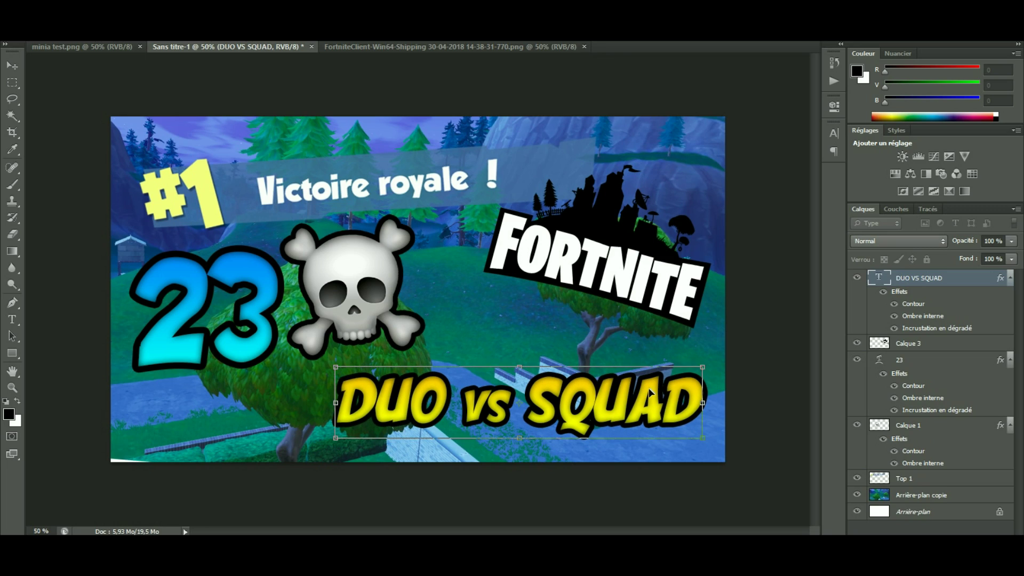
key("Return")
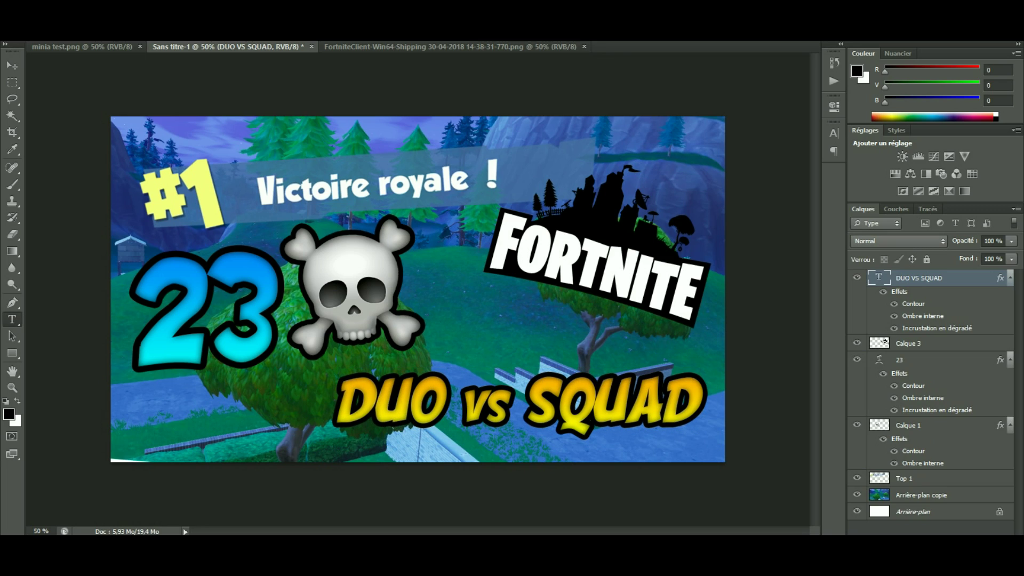
- Apply a Renflement bulge warp at +19 to DUO vs SQUAD
left_click(591, 195)
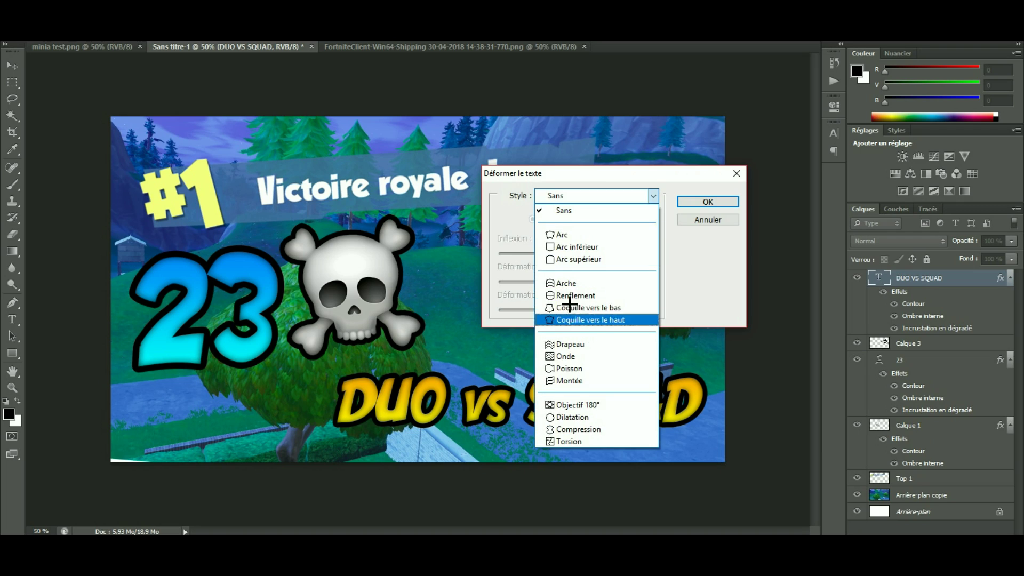
left_click(571, 296)
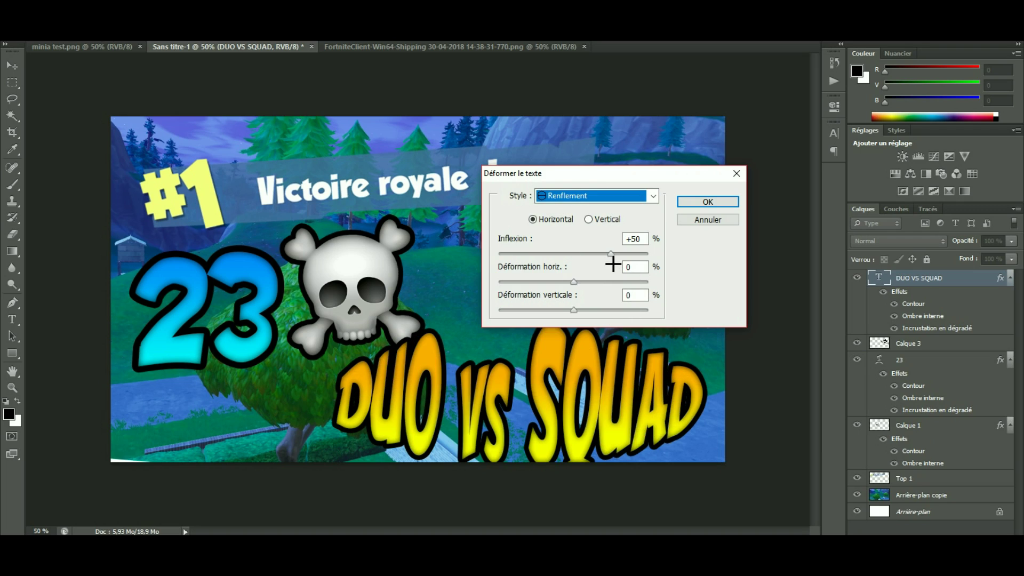
left_click_drag(608, 254, 585, 257)
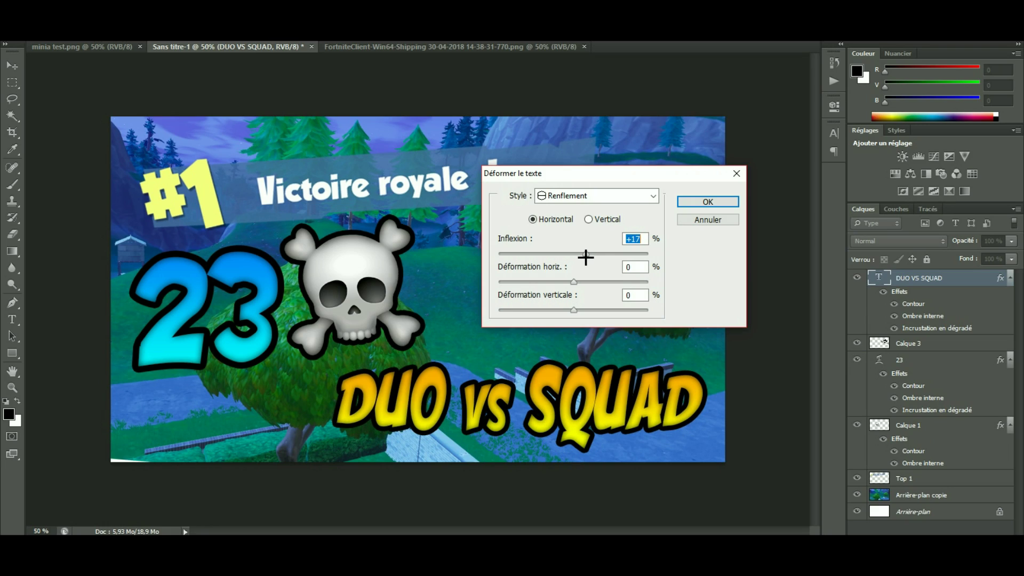
left_click(692, 202)
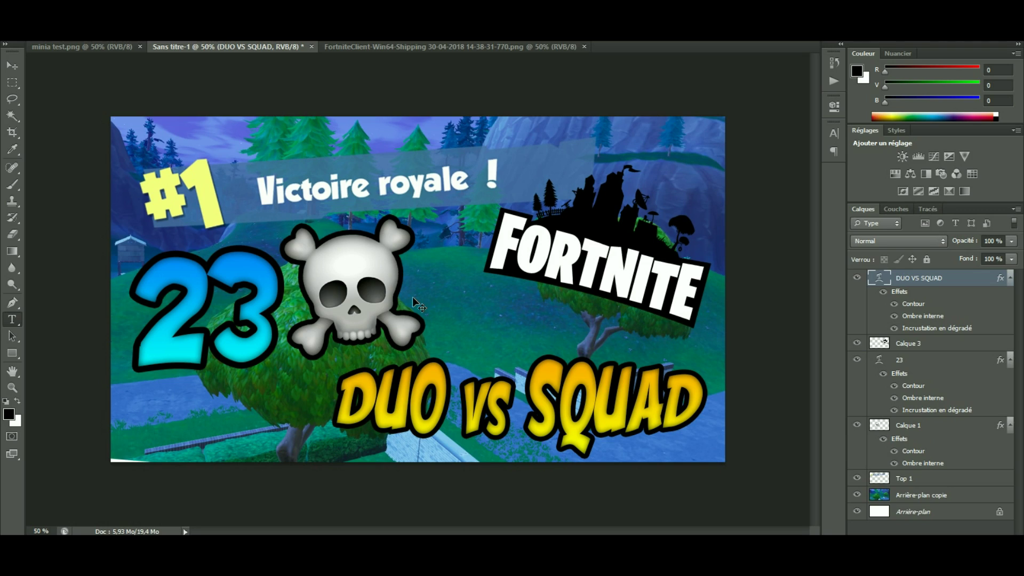
- Shrink the text, move it right and up, then revert it to unwarped
key("ctrl+t")
left_click_drag(702, 333, 682, 341)
left_click_drag(642, 435, 669, 423)
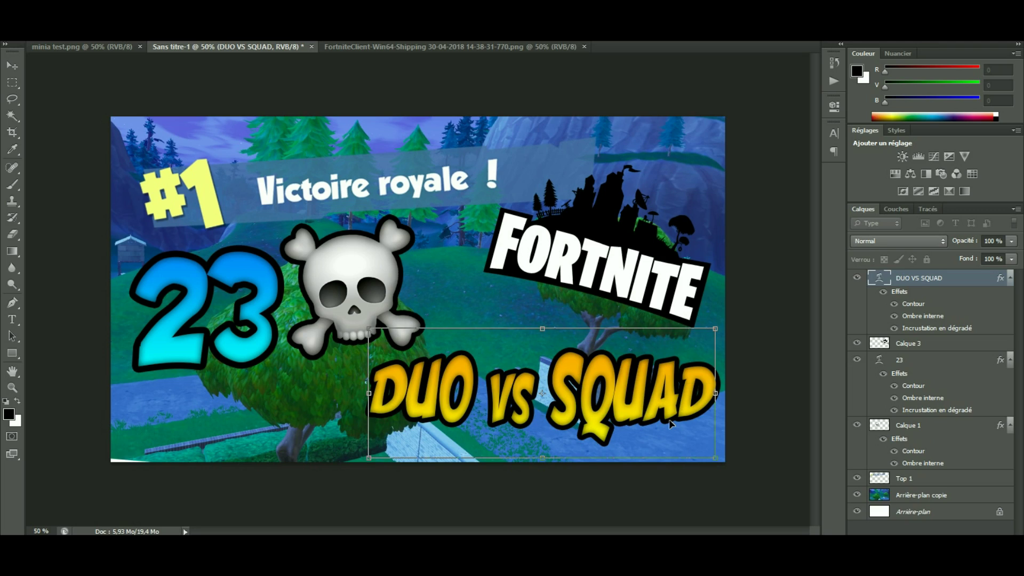
key("Return")
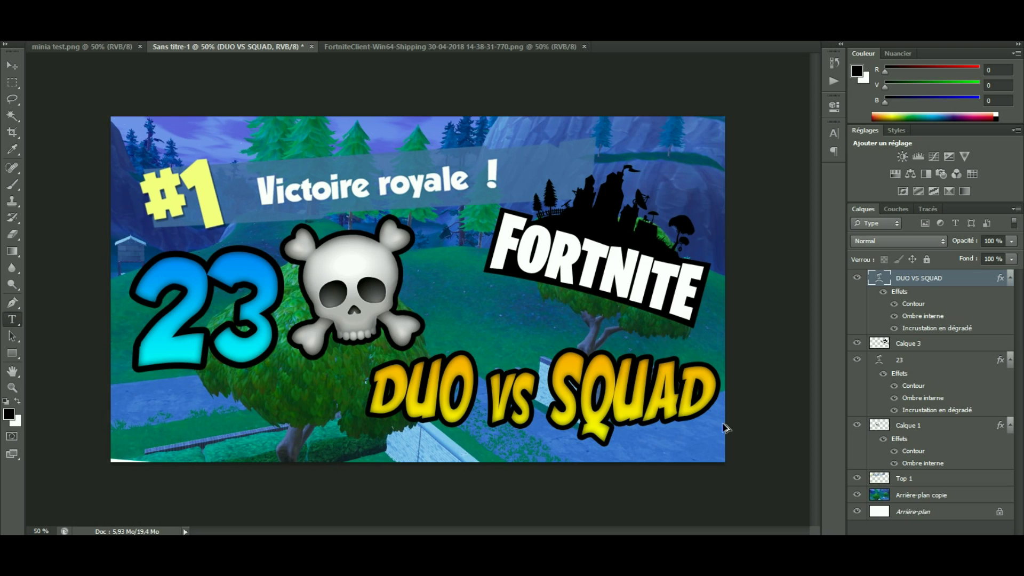
key("ctrl+alt+z")
key("ctrl+alt+z")
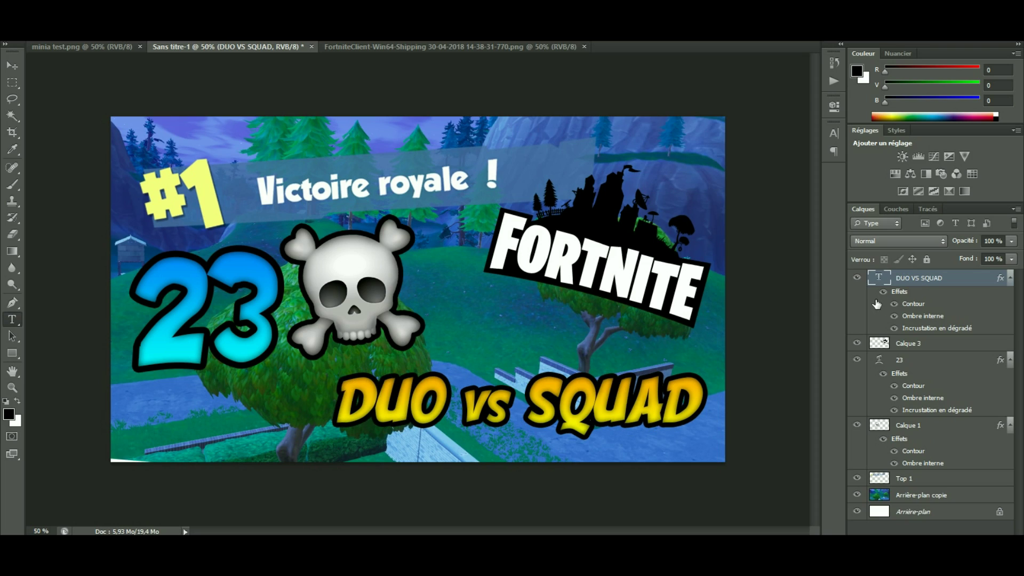
- Rasterize the layer style and free-form warp DUO vs SQUAD into a bulging shape
right_click(905, 280)
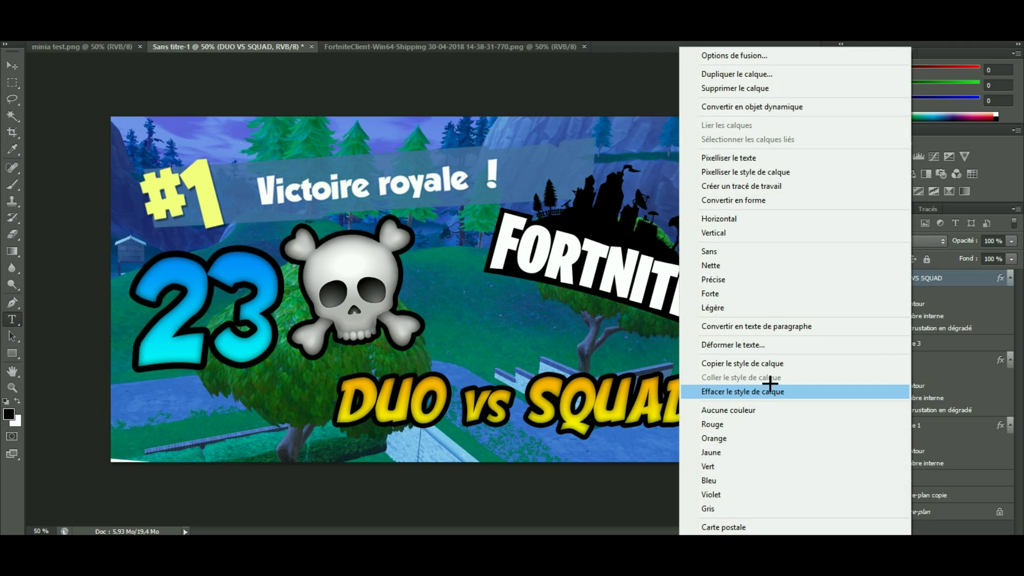
left_click(784, 171)
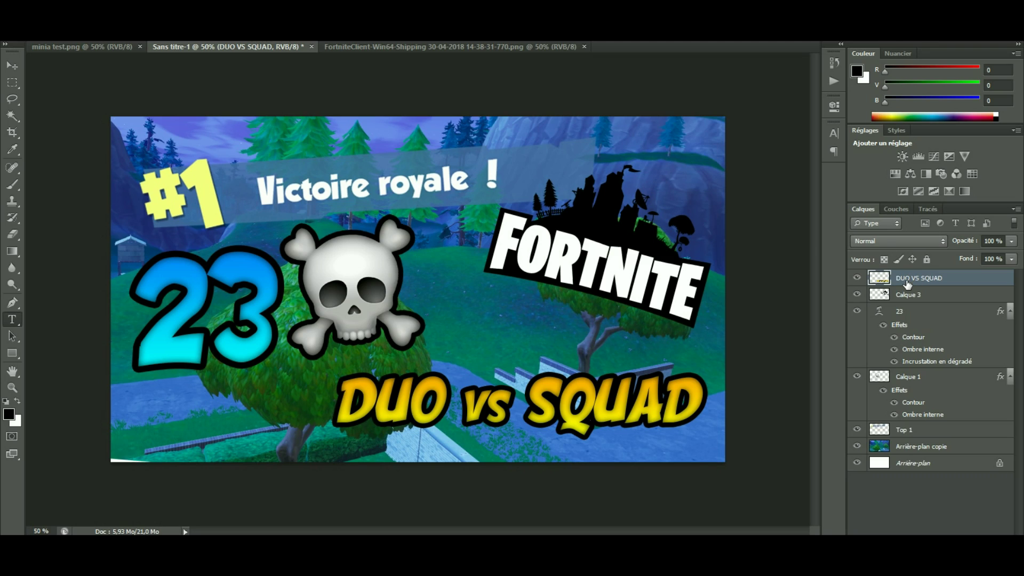
key("ctrl+t")
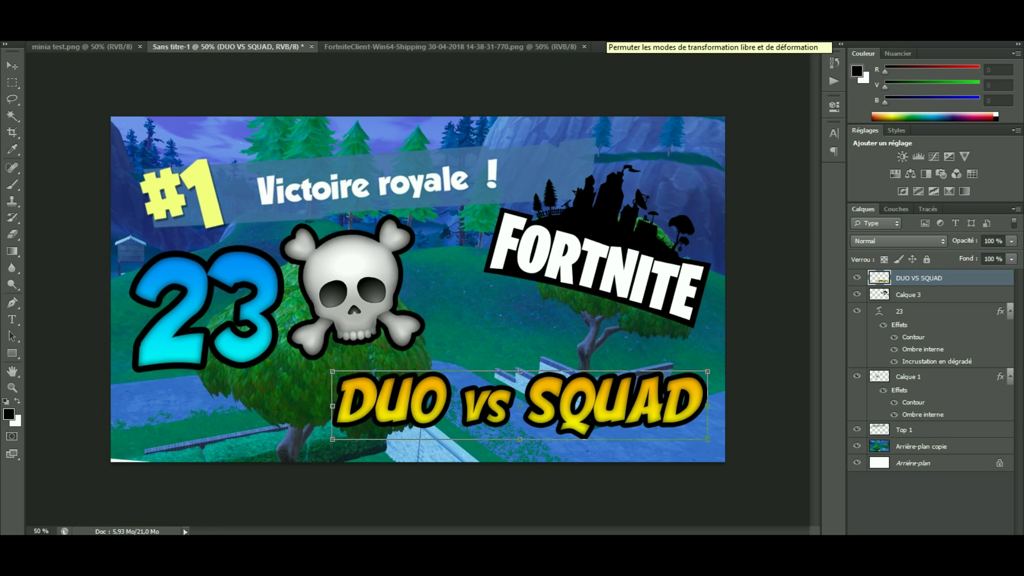
left_click(605, 33)
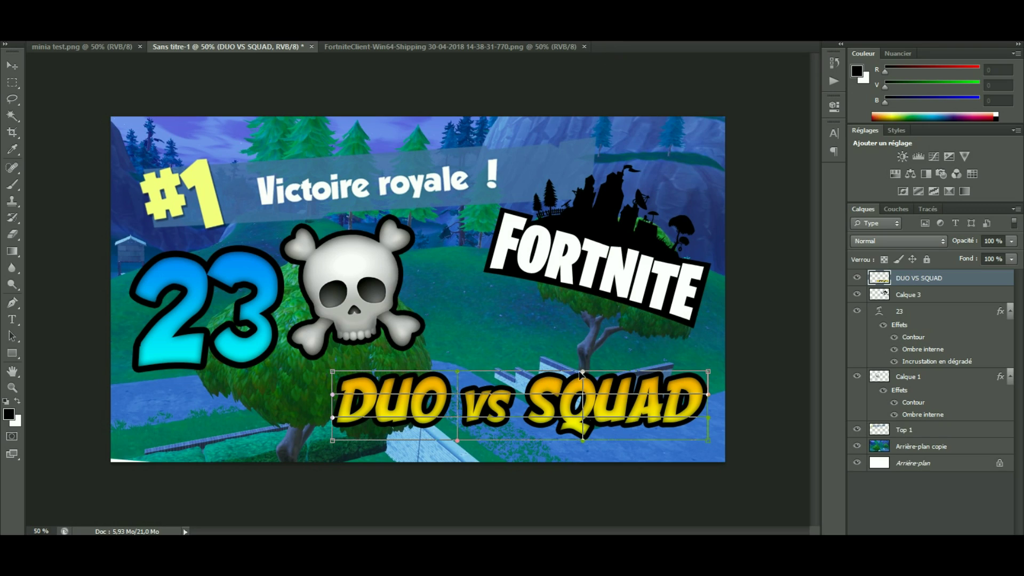
left_click_drag(585, 363, 584, 347)
left_click_drag(456, 372, 460, 343)
left_click_drag(458, 438, 457, 458)
left_click_drag(582, 441, 585, 464)
left_click_drag(711, 419, 680, 396)
left_click_drag(333, 395, 358, 421)
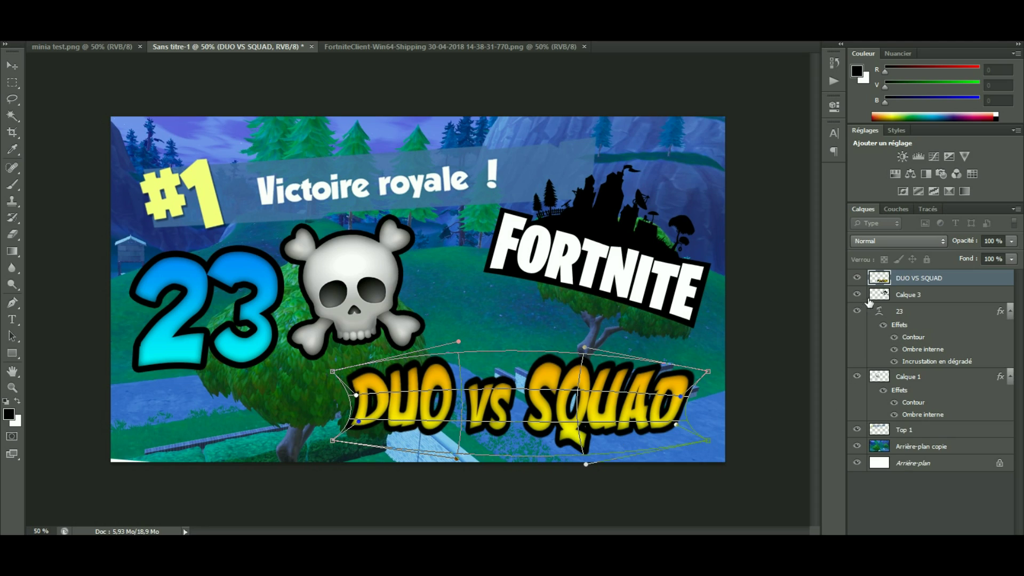
key("Return")
- Rotate DUO vs SQUAD about 10° clockwise and nudge it right and down
key("t")
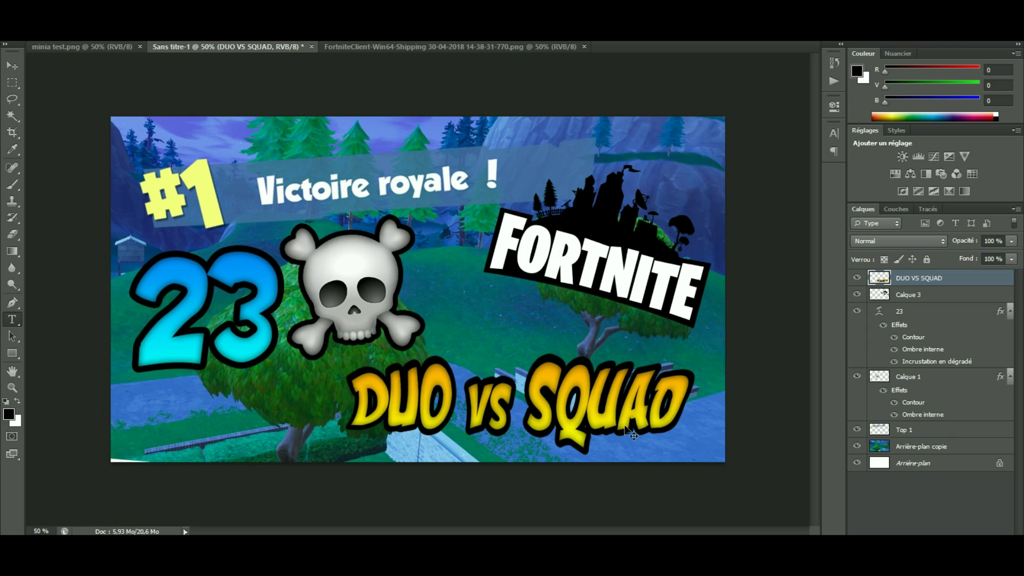
key("ctrl+t")
left_click_drag(694, 356, 709, 394)
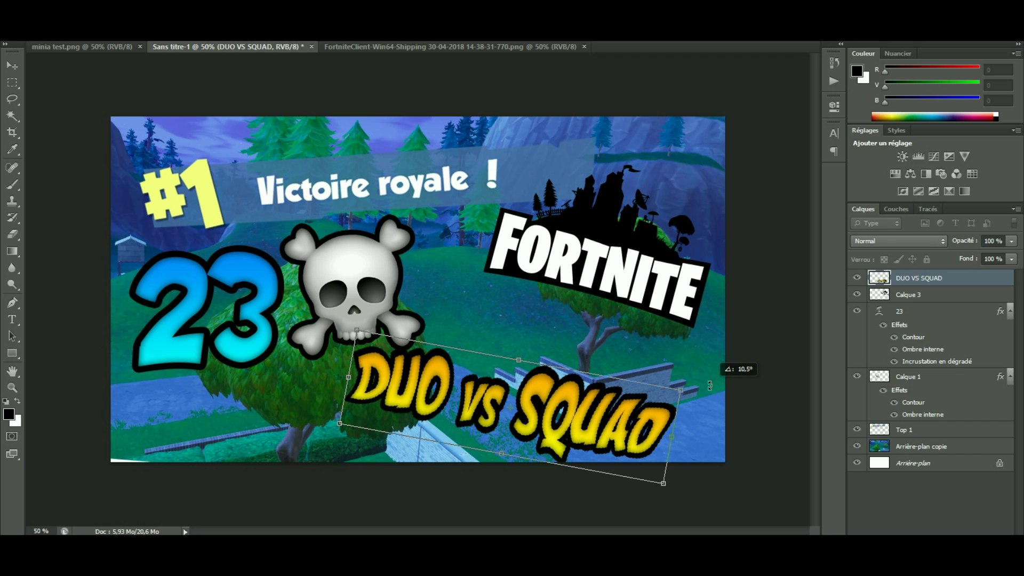
left_click_drag(643, 423, 676, 411)
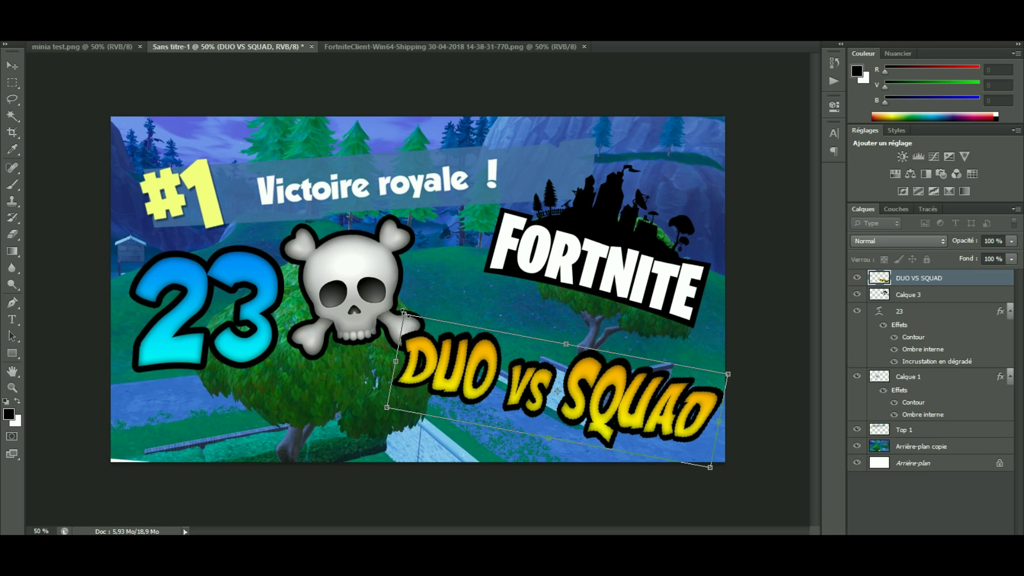
left_click_drag(550, 412, 561, 417)
key("Return")
- Zoom to see the whole thumbnail, then launch Fichier > Ouvrir
key("t")
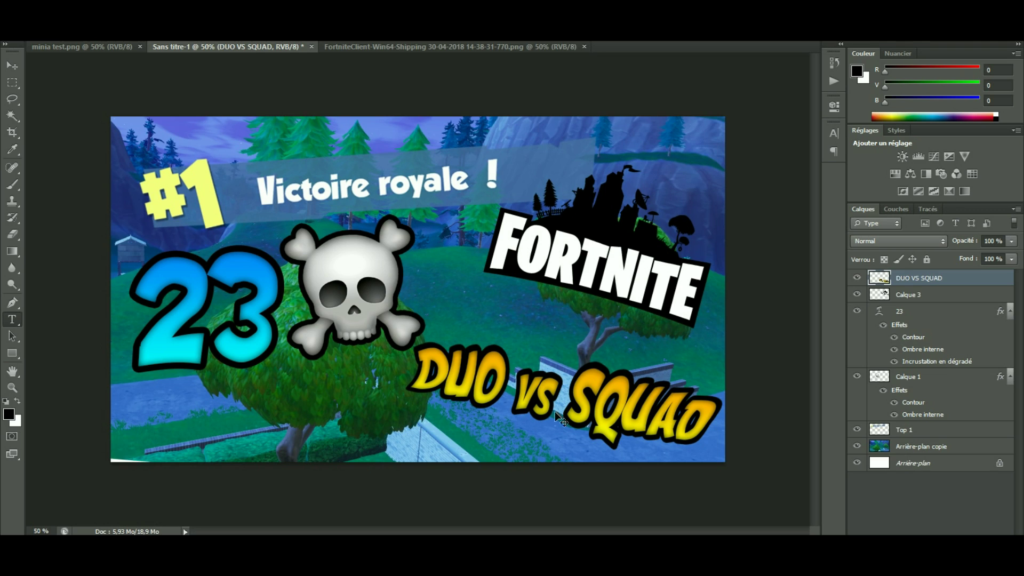
key("ctrl+minus")
key("ctrl+minus")
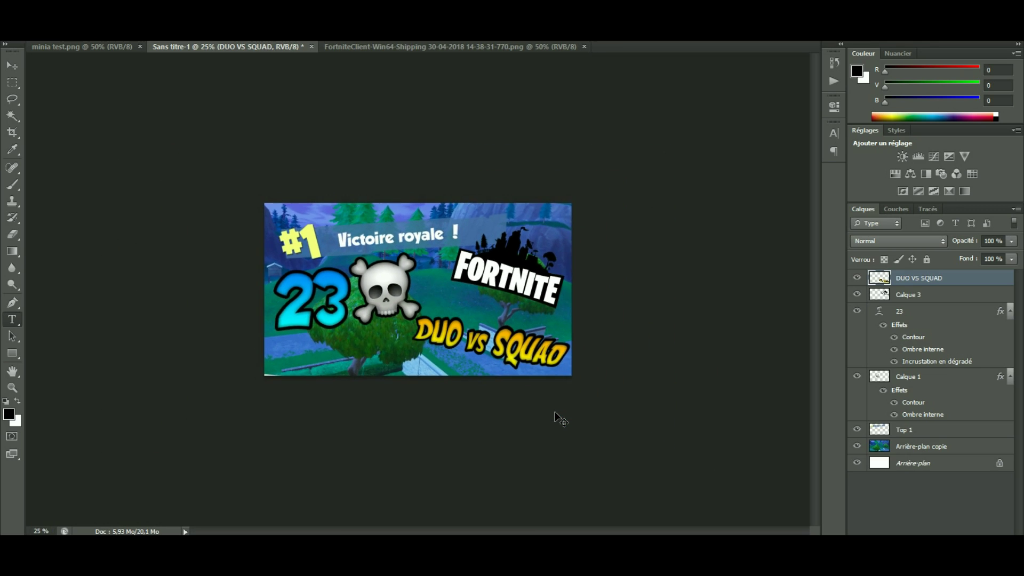
key("ctrl+plus")
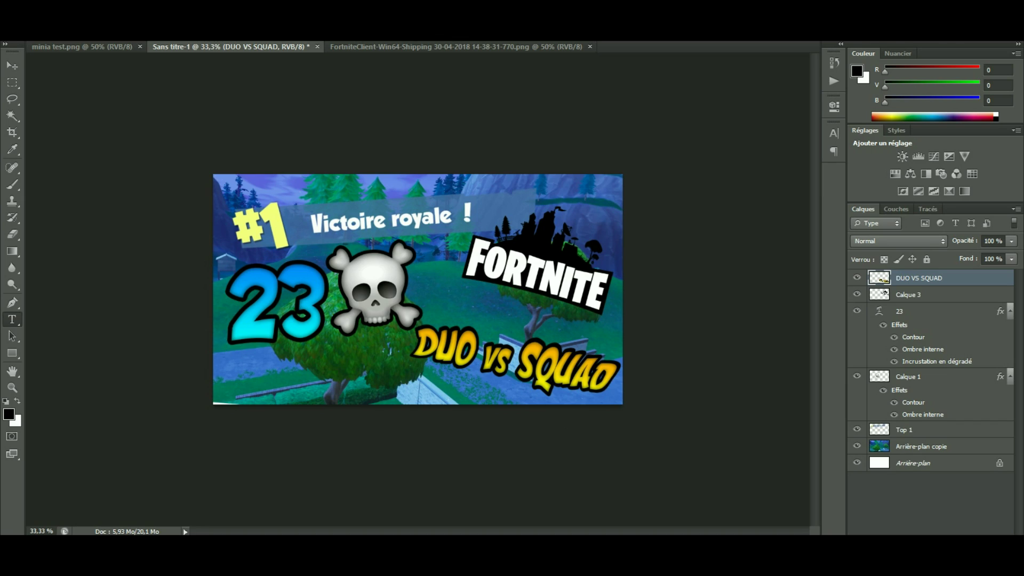
key("alt+f")
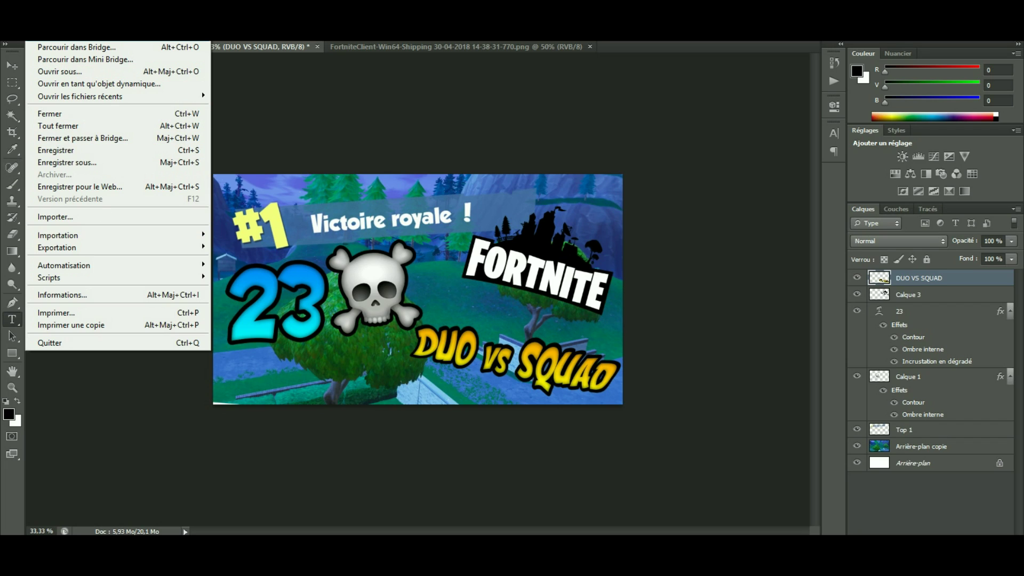
left_click(67, 41)
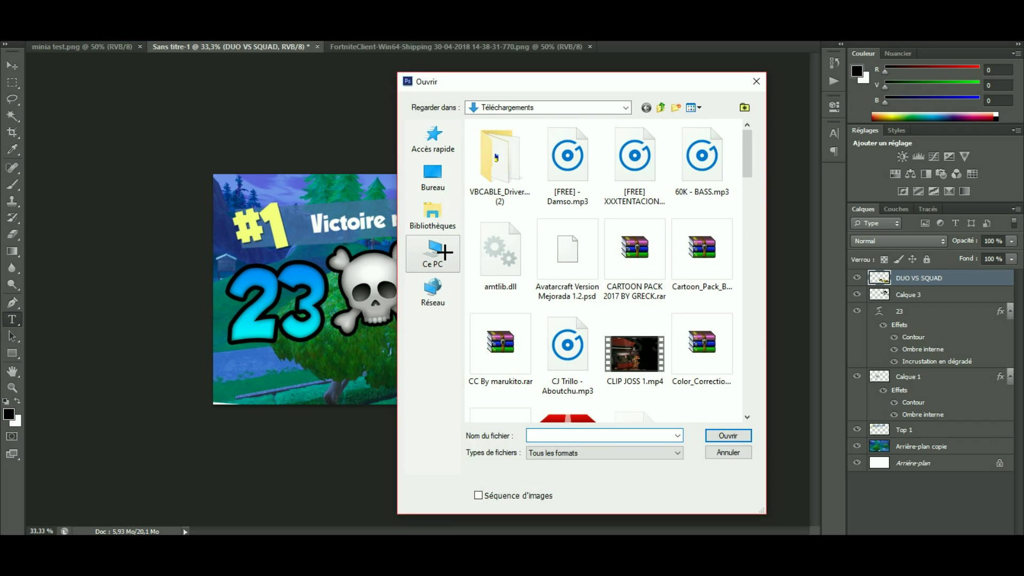
- Browse Ce PC > Vidéos > image utile pour vidéo and open CC Pack #2 - Nelson Designs.psd
scroll(545, 315, "down", 5)
scroll(545, 328, "up", 5)
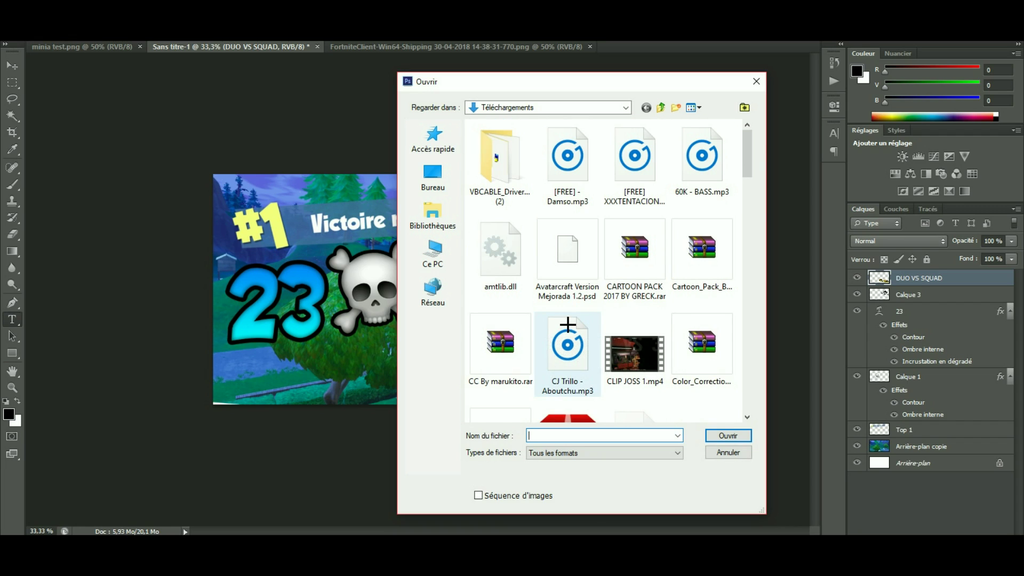
left_click(436, 256)
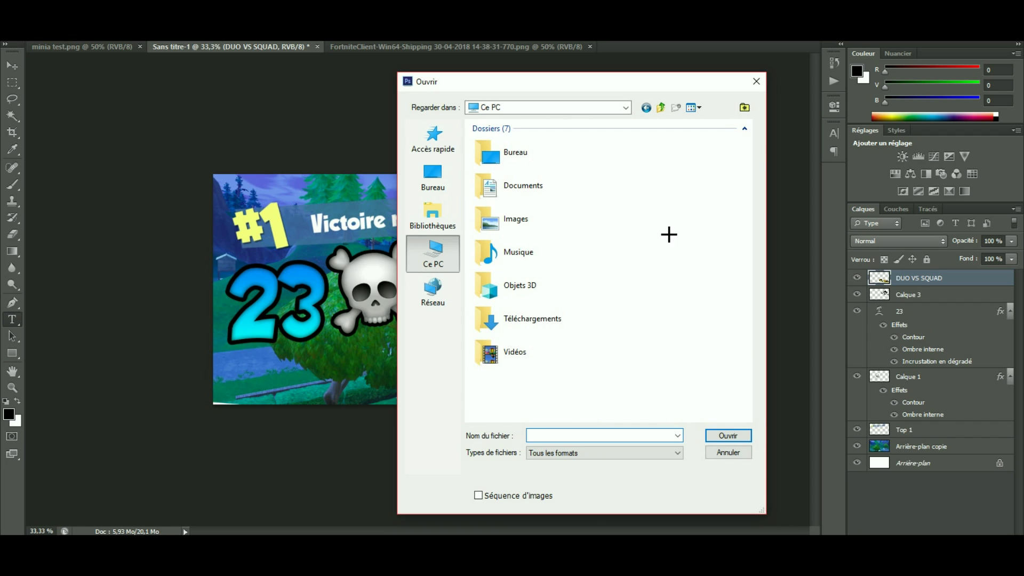
left_click(428, 213)
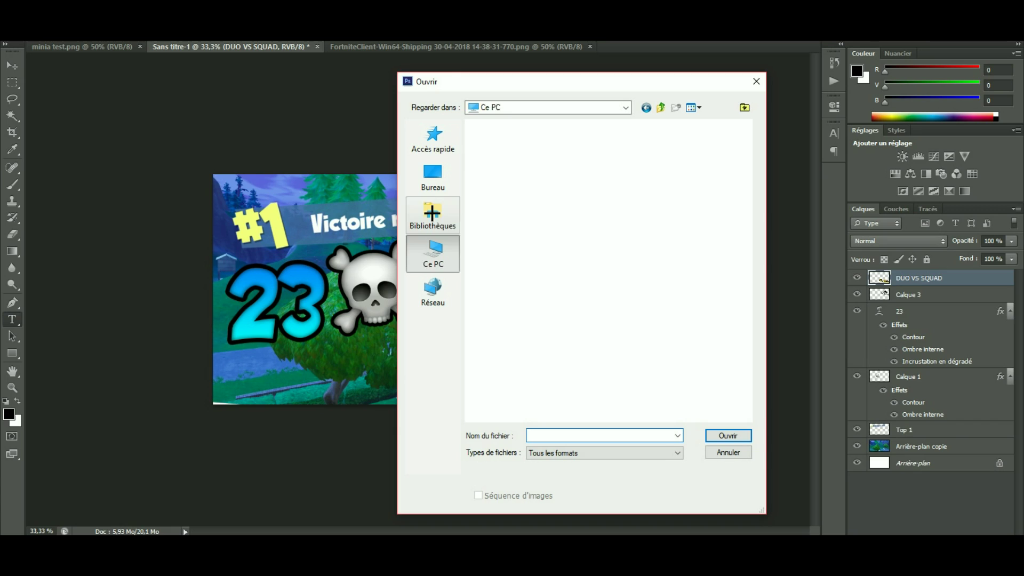
left_click(426, 257)
scroll(545, 276, "down", 2)
scroll(487, 297, "up", 2)
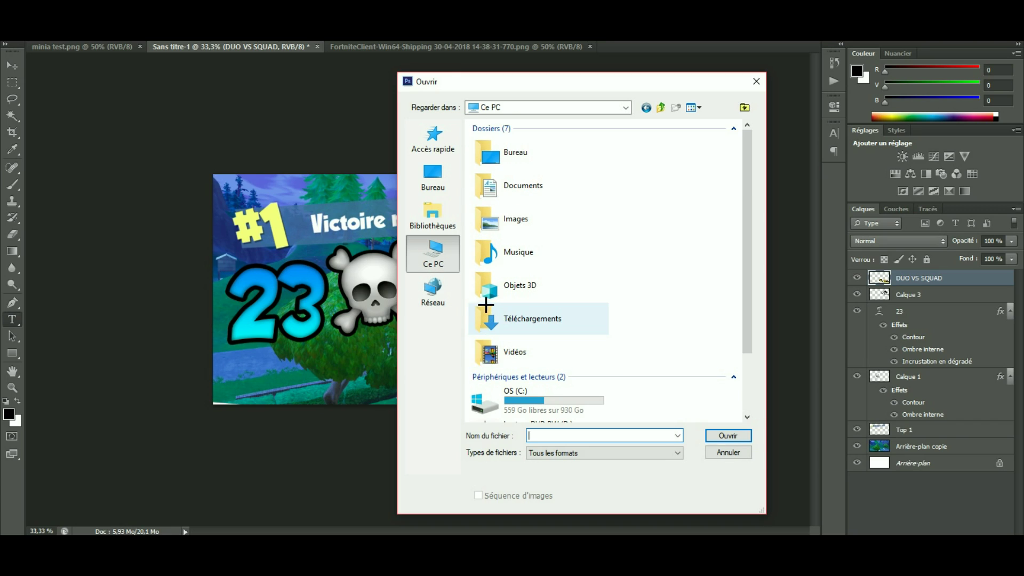
left_click(434, 211)
double_click(648, 203)
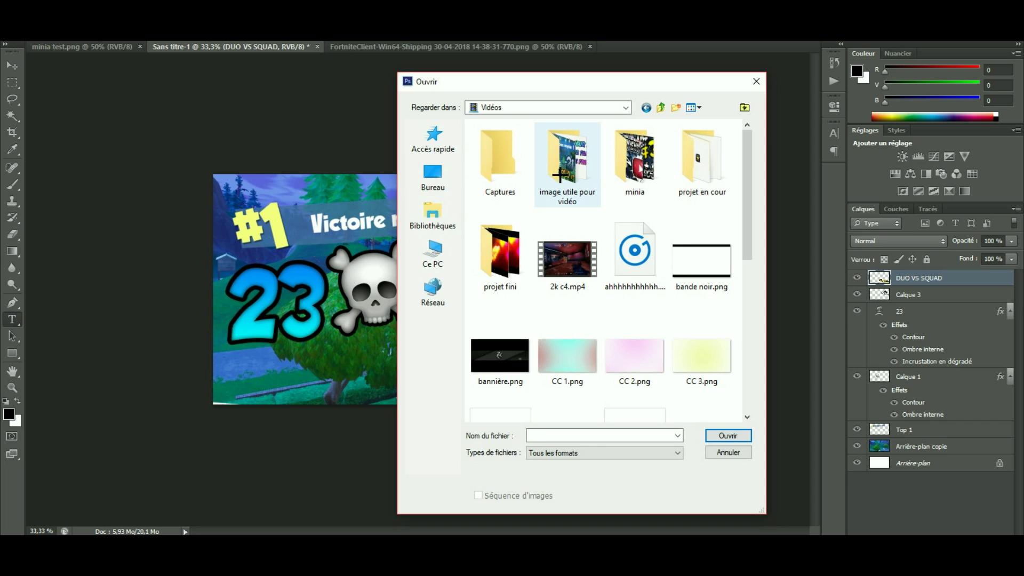
double_click(570, 163)
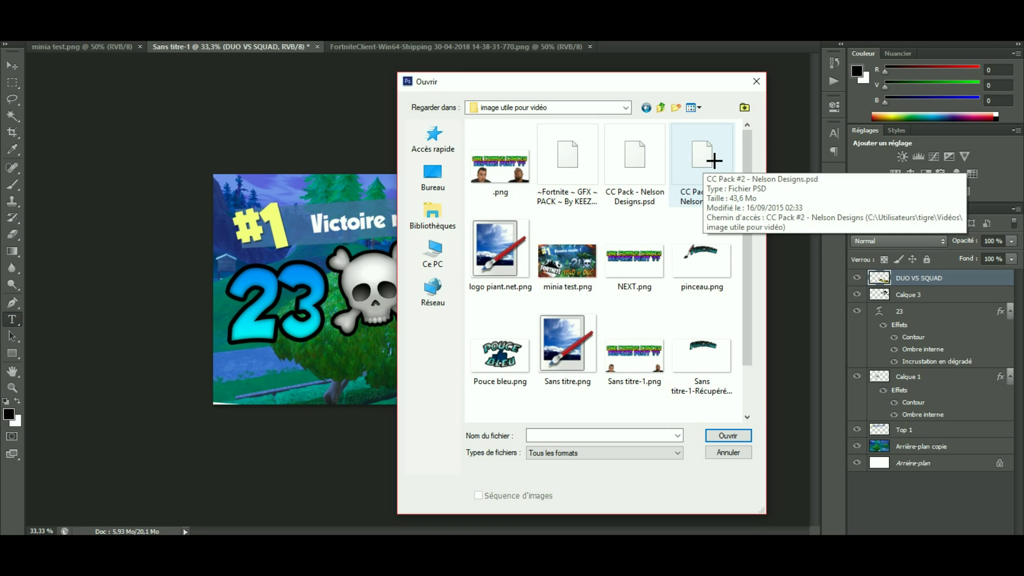
left_click(691, 156)
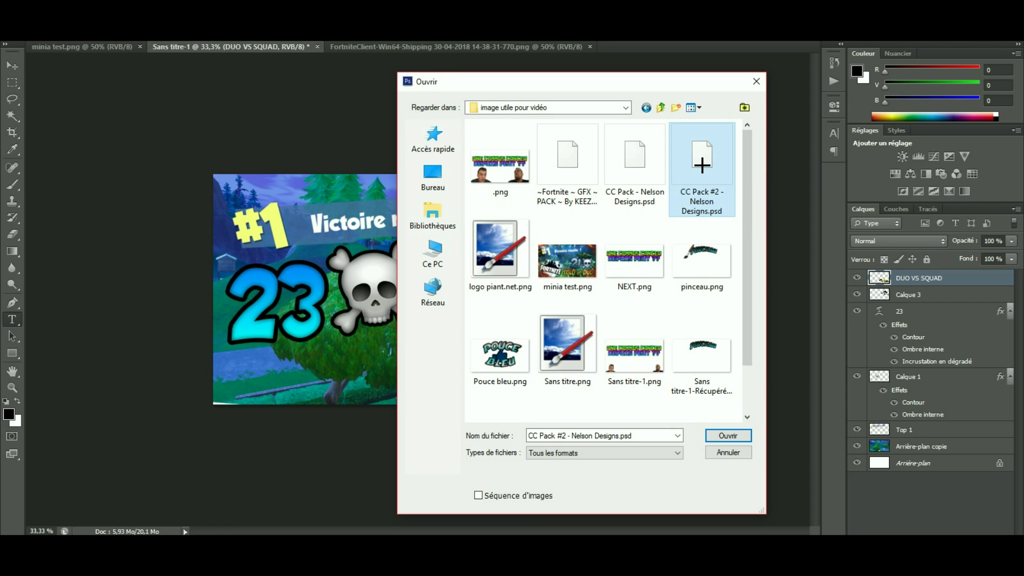
double_click(705, 164)
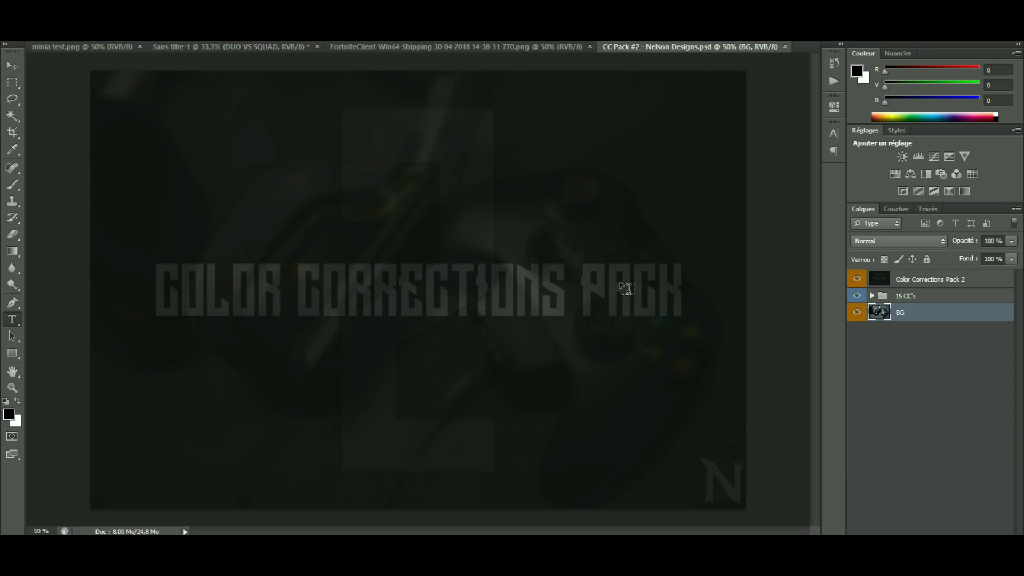
- Expand the 15 CC's group and preview colour grades 1, 2, 13 and 14
left_click(871, 296)
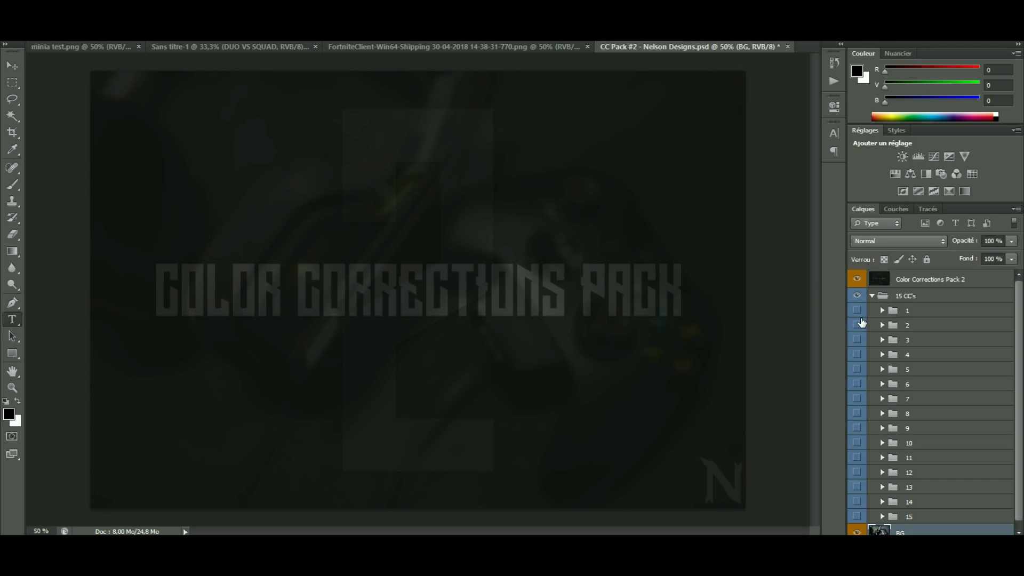
left_click(856, 279)
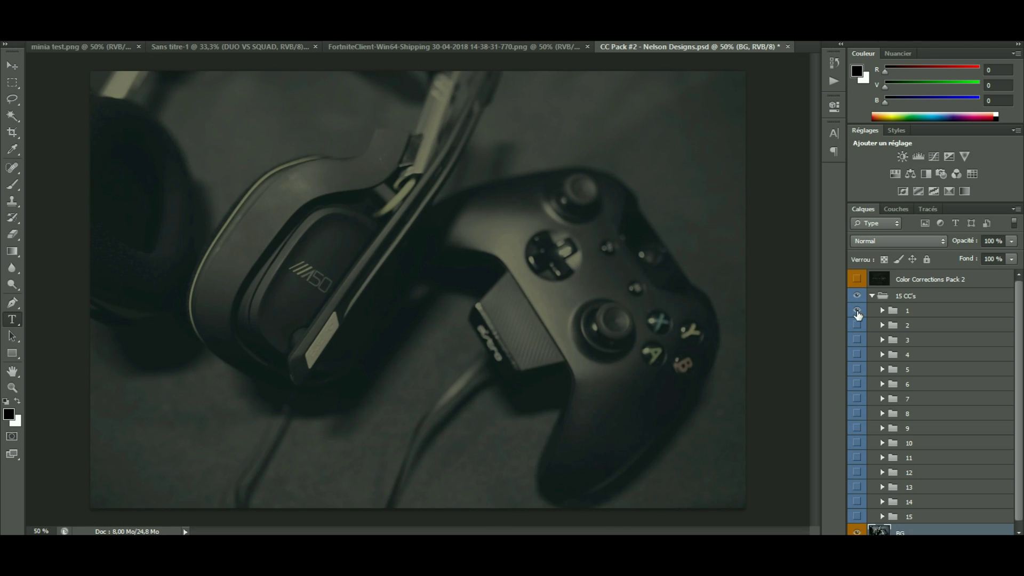
left_click(857, 311)
left_click(857, 312)
left_click(857, 325)
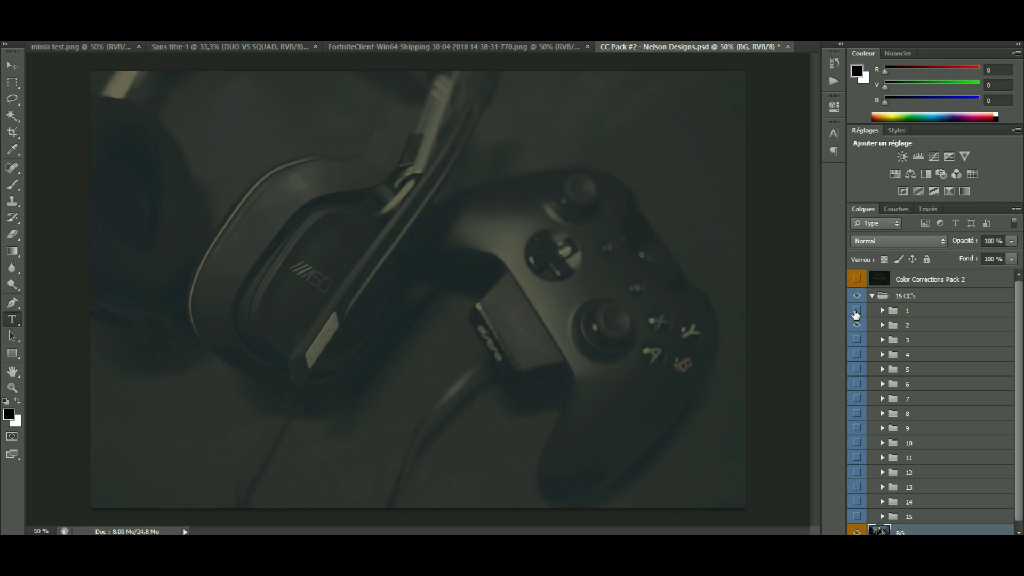
left_click(857, 325)
scroll(893, 494, "down", 1)
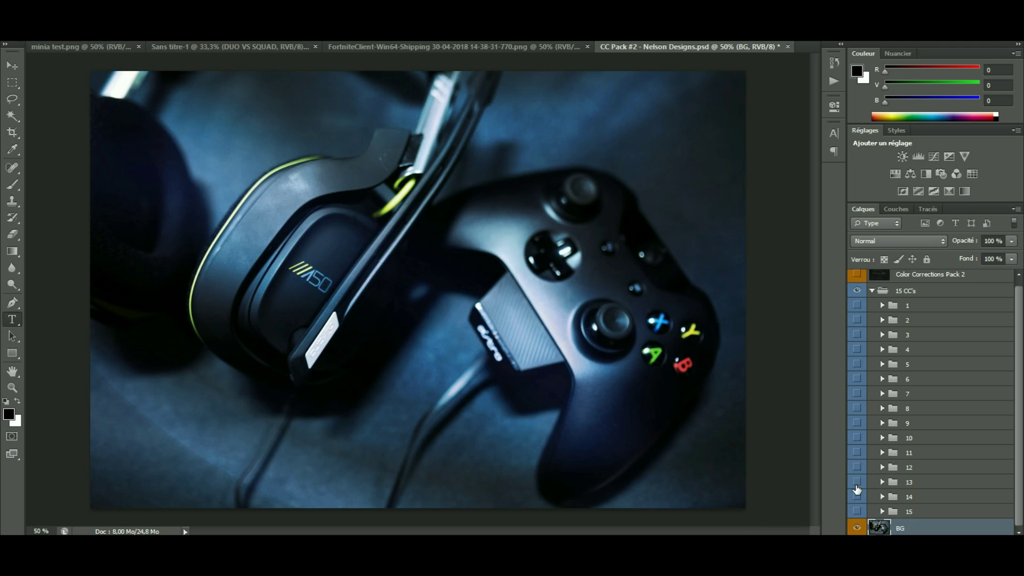
left_click(857, 485)
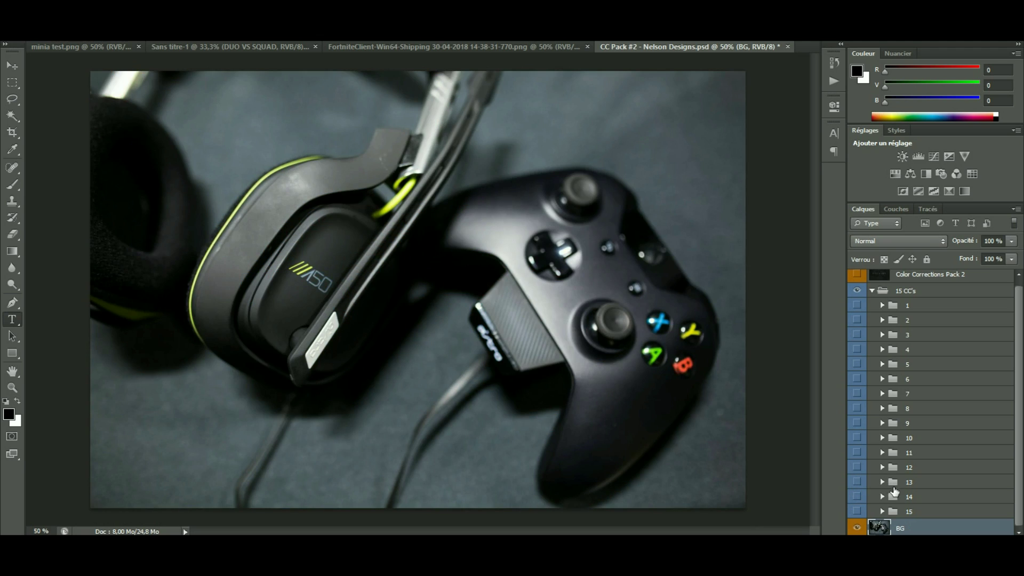
left_click(856, 497)
- Duplicate colour grade group 13 into the Sans titre-1 thumbnail
left_click(902, 484)
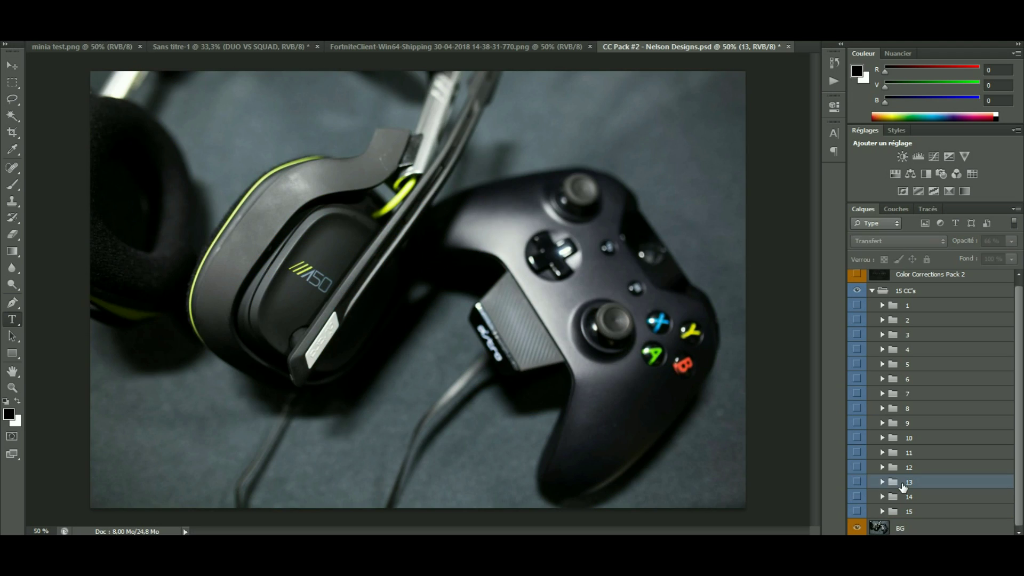
right_click(902, 484)
left_click(838, 179)
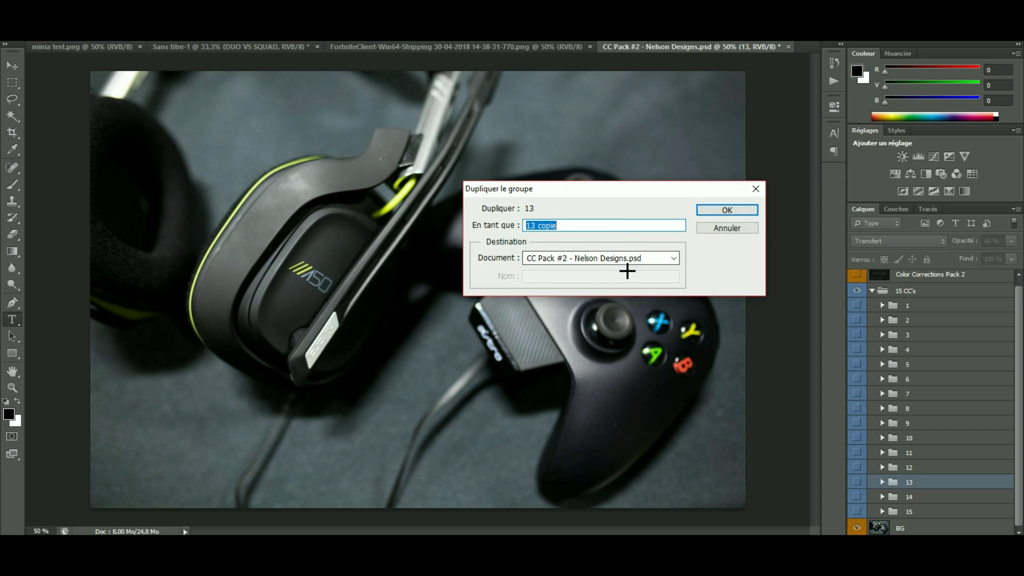
left_click(571, 258)
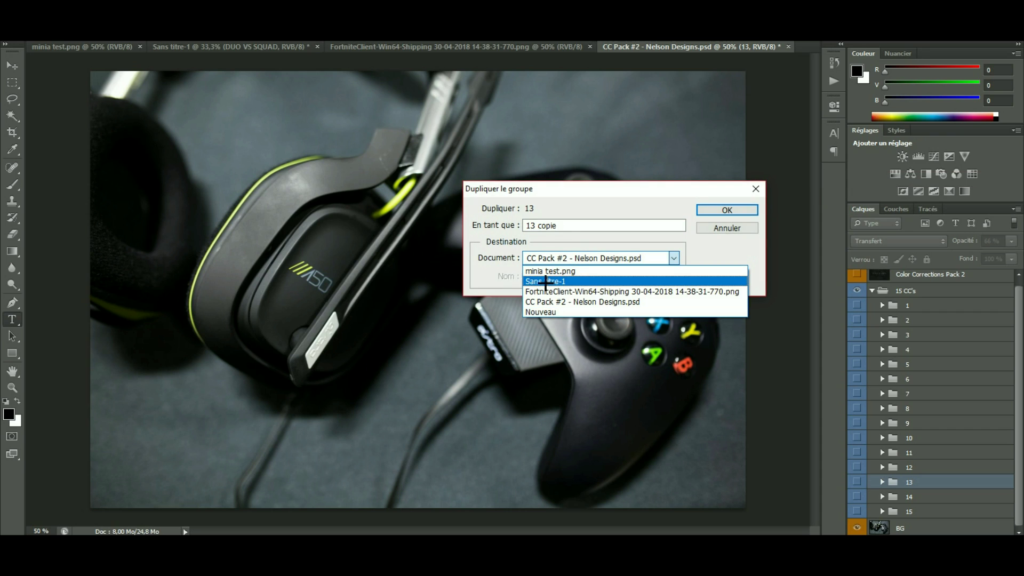
left_click(597, 278)
left_click(727, 209)
left_click(205, 47)
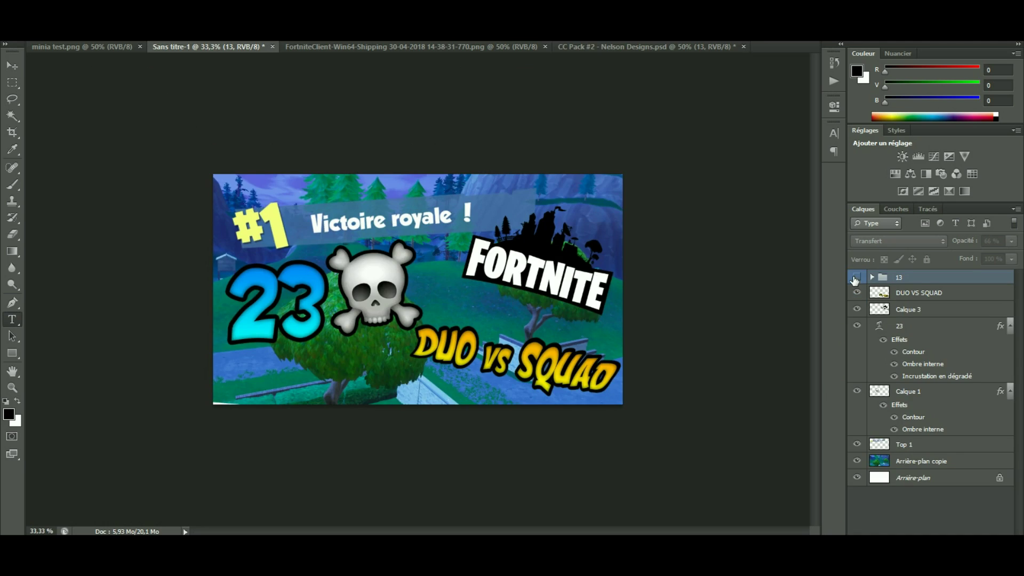
- Turn the group 13 blue overlay on to compare, then hide it again
left_click(855, 278)
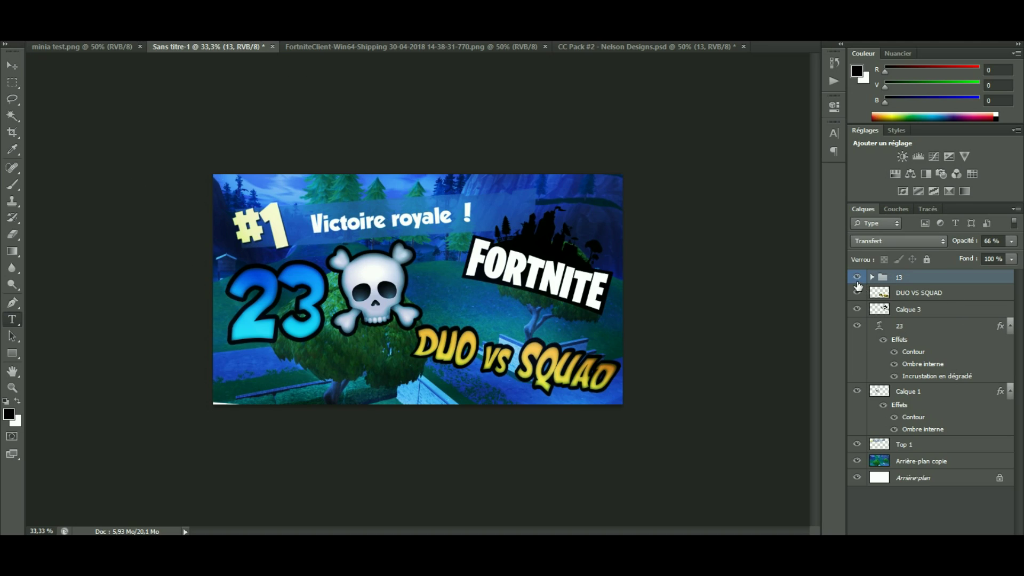
left_click(857, 277)
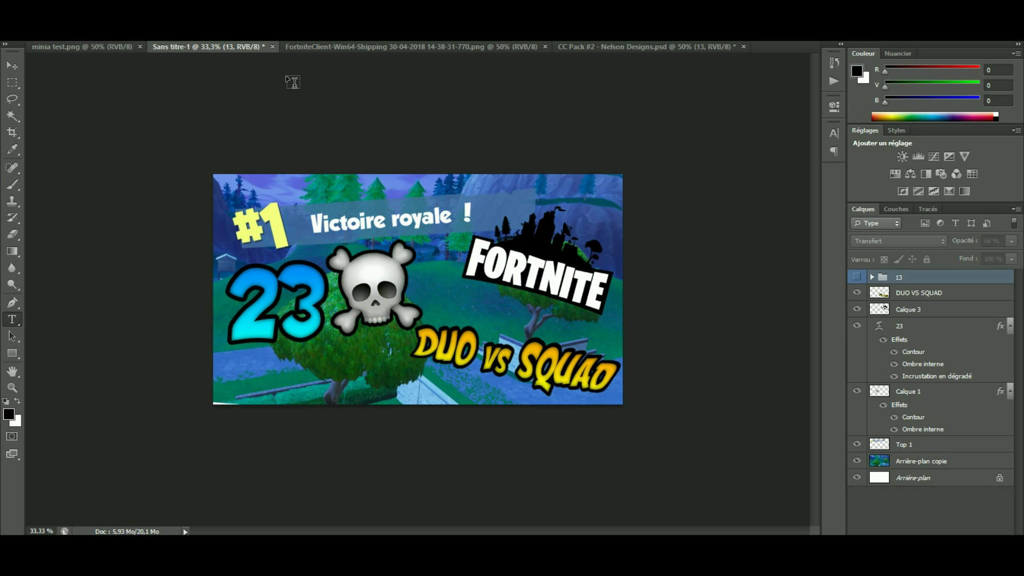
left_click(35, 8)
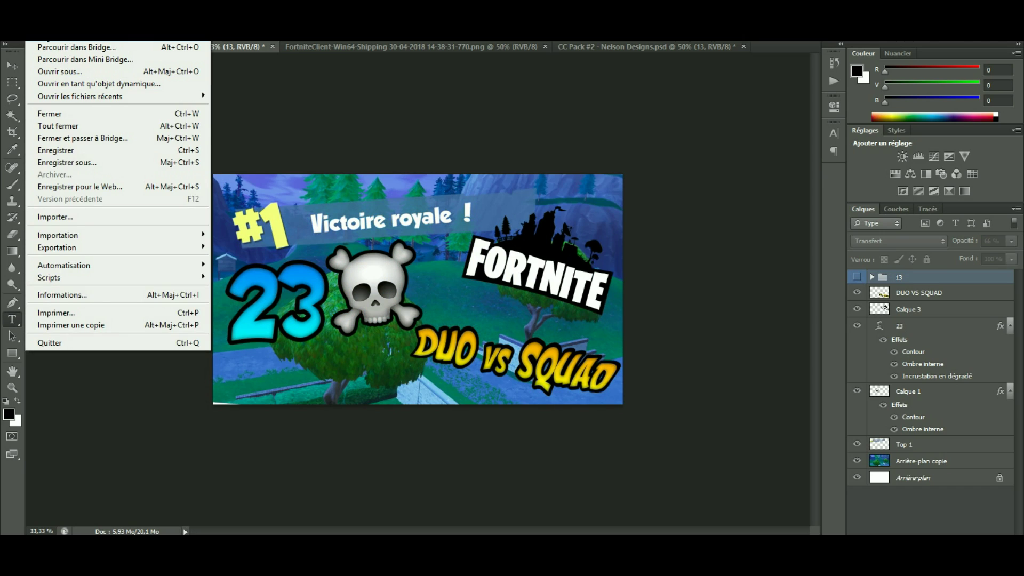
- Try opening the Asvox tutorial archive from Téléchargements and dismiss the wrong-file-type error
left_click(63, 33)
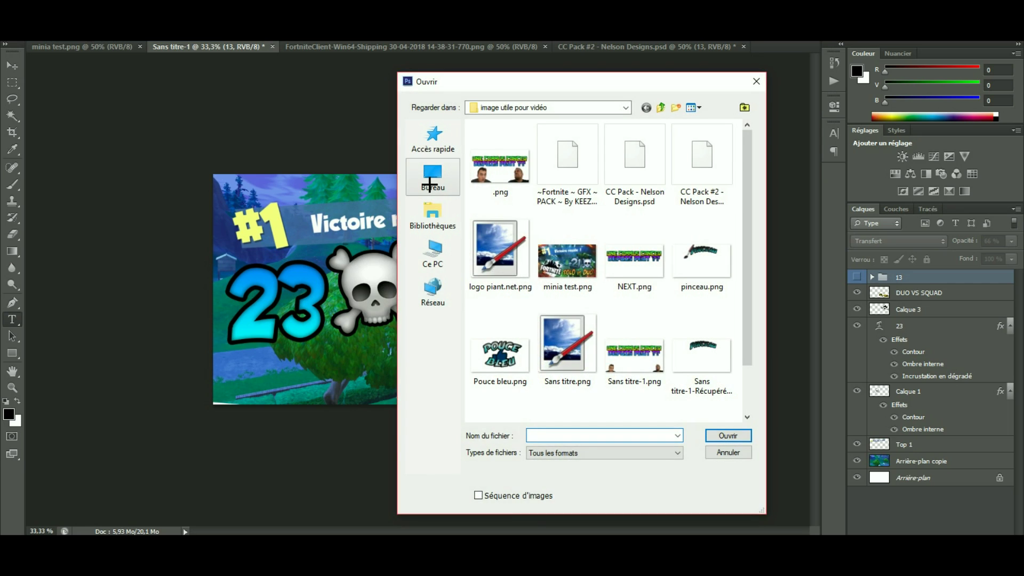
left_click(433, 179)
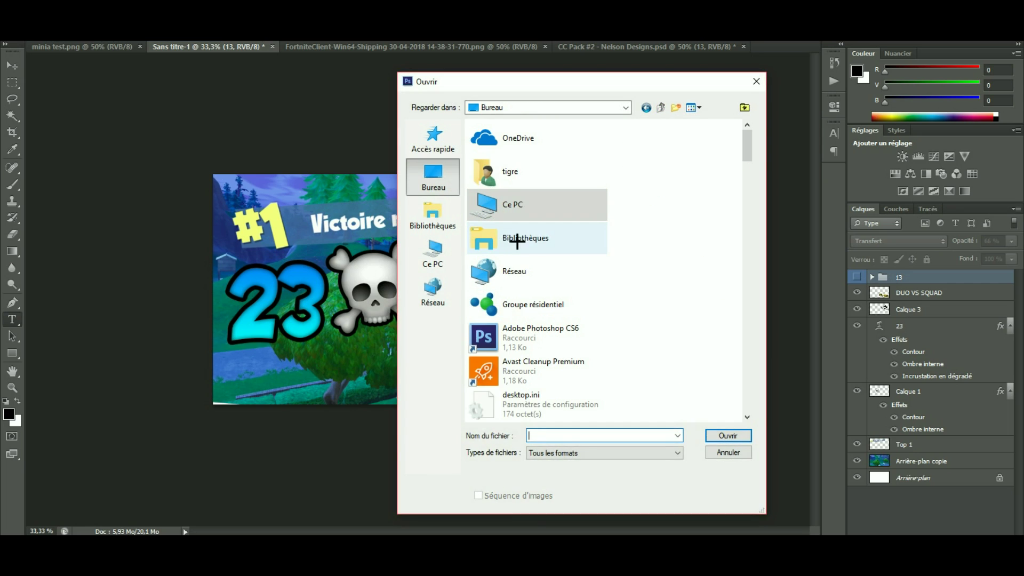
scroll(533, 320, "down", 3)
scroll(548, 335, "down", 2)
left_click(426, 142)
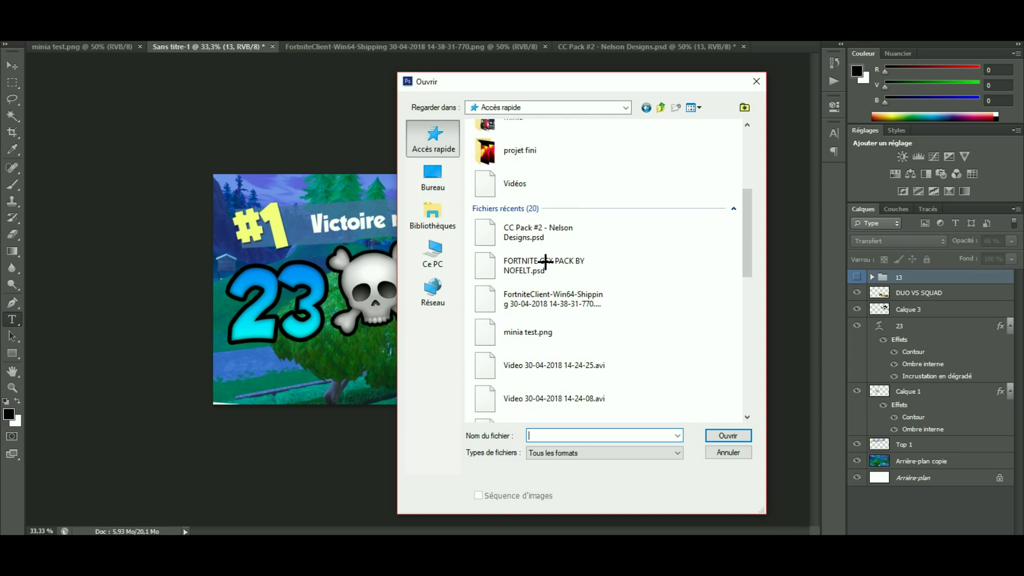
scroll(547, 264, "up", 5)
double_click(541, 177)
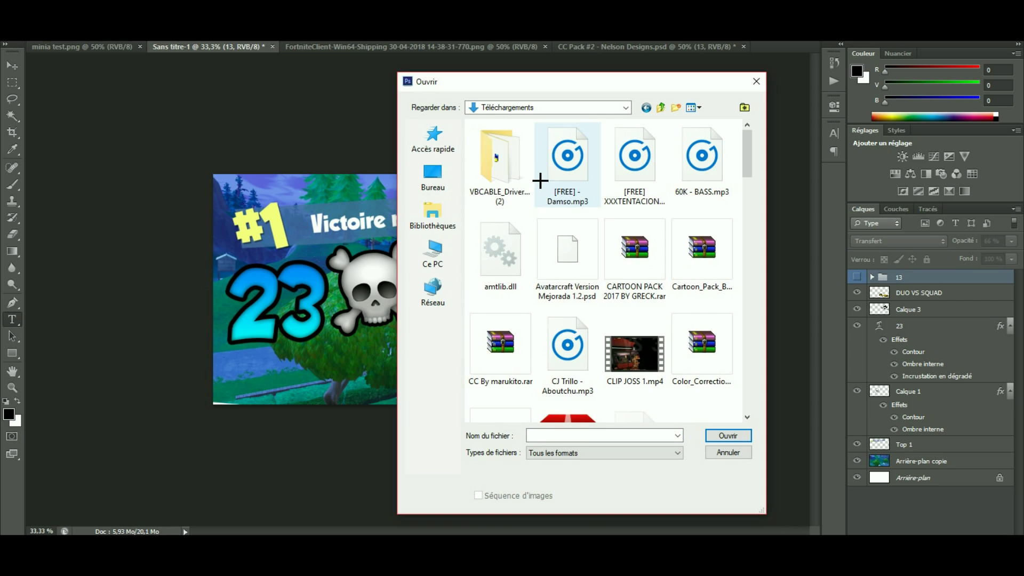
scroll(604, 300, "down", 5)
left_click(544, 429)
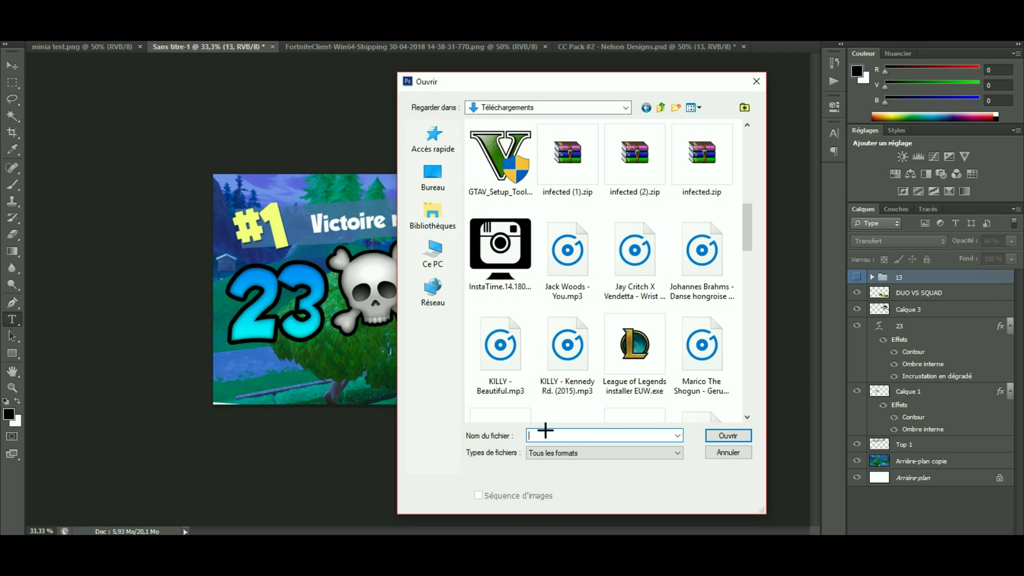
type("tuto")
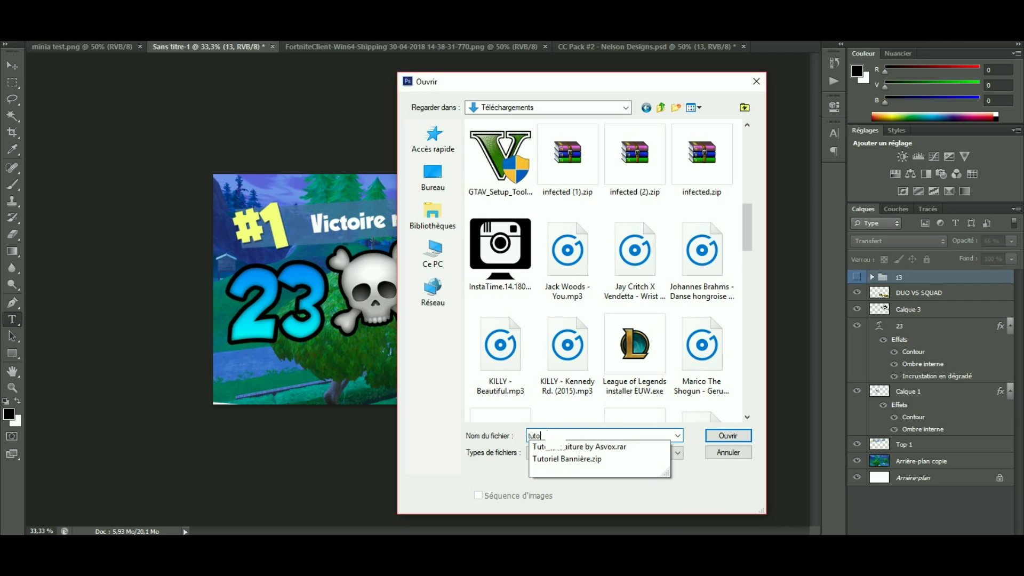
left_click(629, 446)
left_click(727, 435)
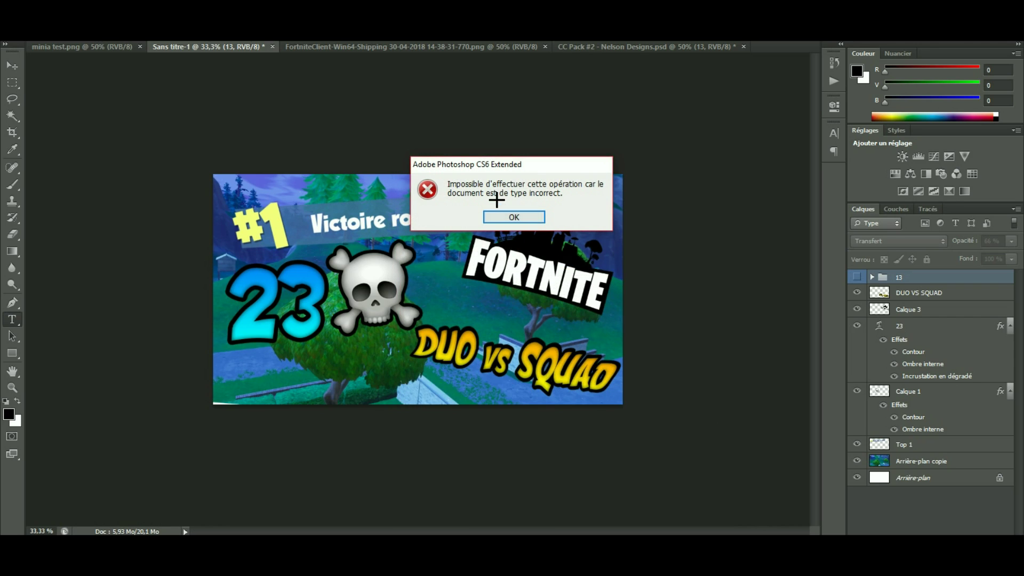
left_click(513, 219)
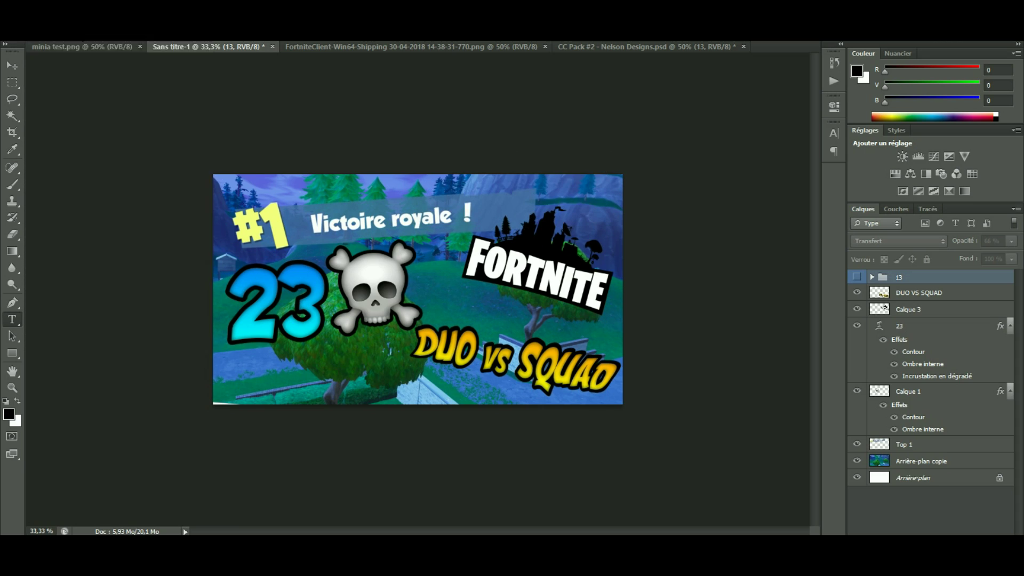
- Reopen the Ouvrir dialog and cancel it
left_click(70, 8)
mouse_move(36, 8)
left_click(48, 33)
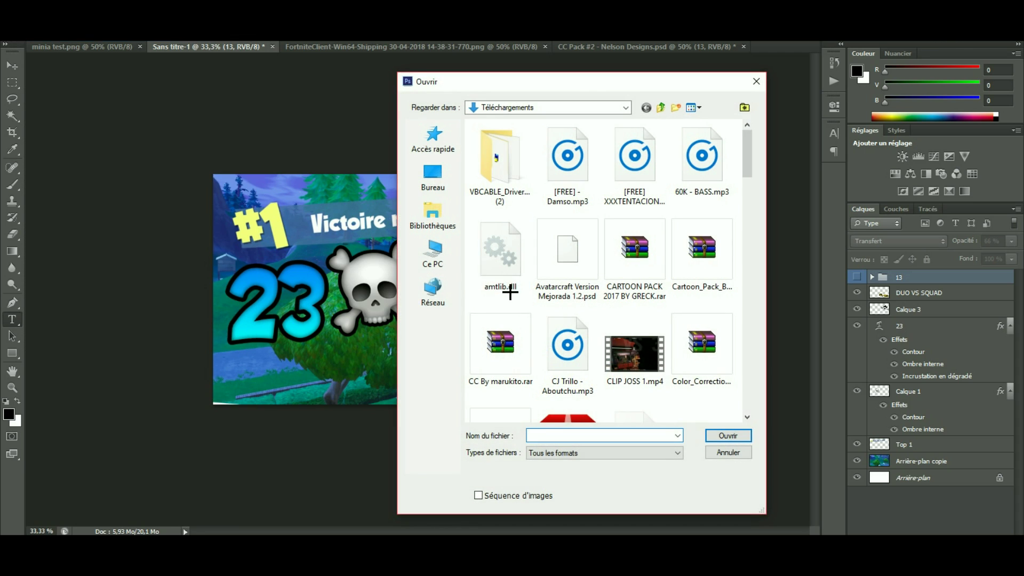
left_click(756, 81)
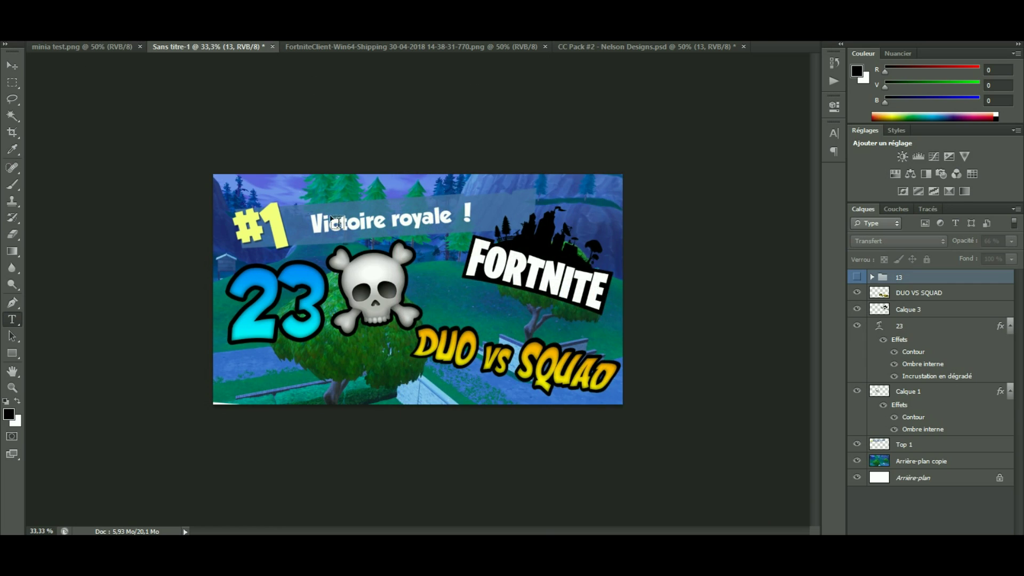
- Open AsvoxPack.psd from the Tuto Minaiture by Asvox folder, declining the text-layer update
left_click(35, 7)
left_click(48, 32)
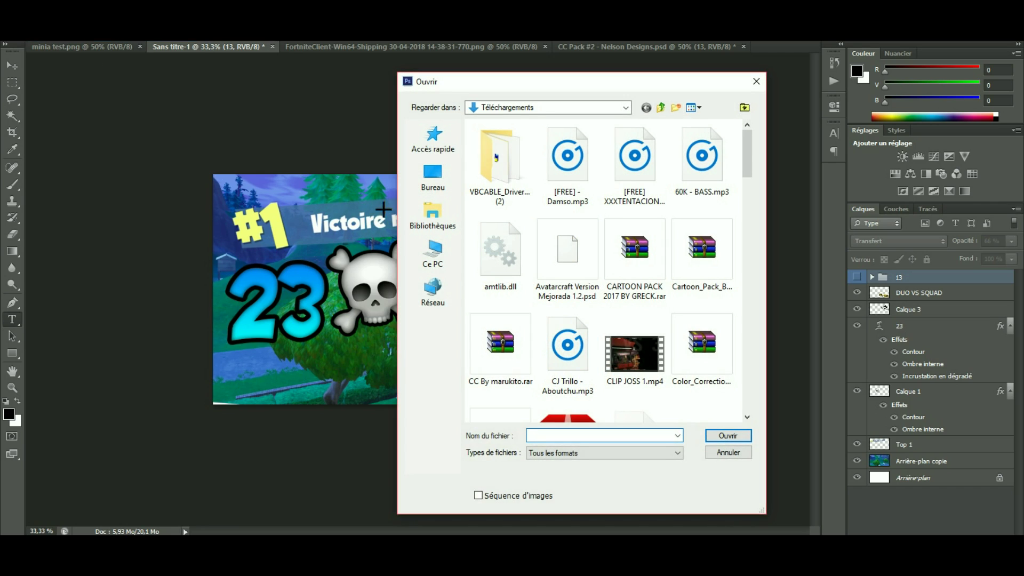
left_click(417, 169)
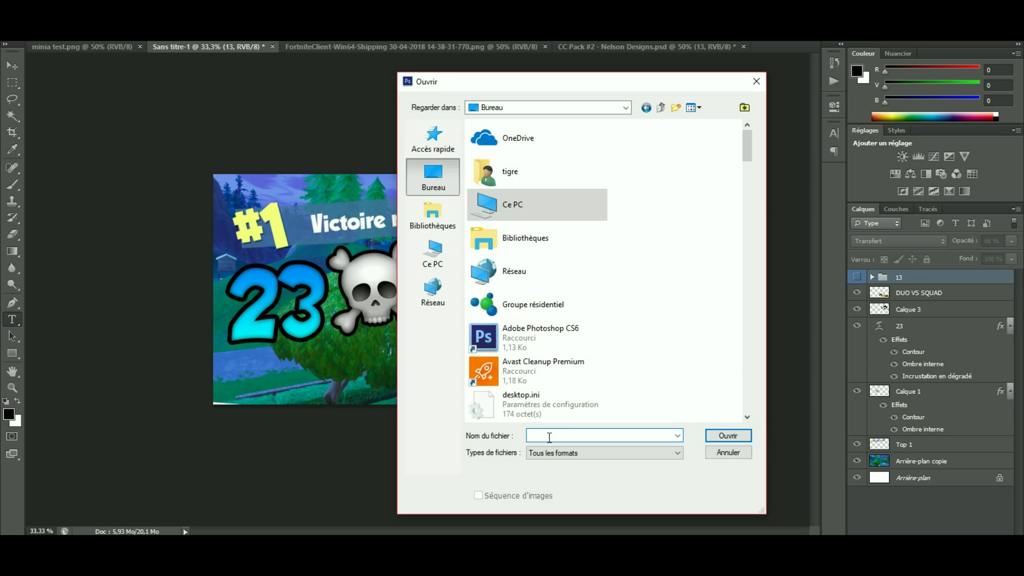
type("tu")
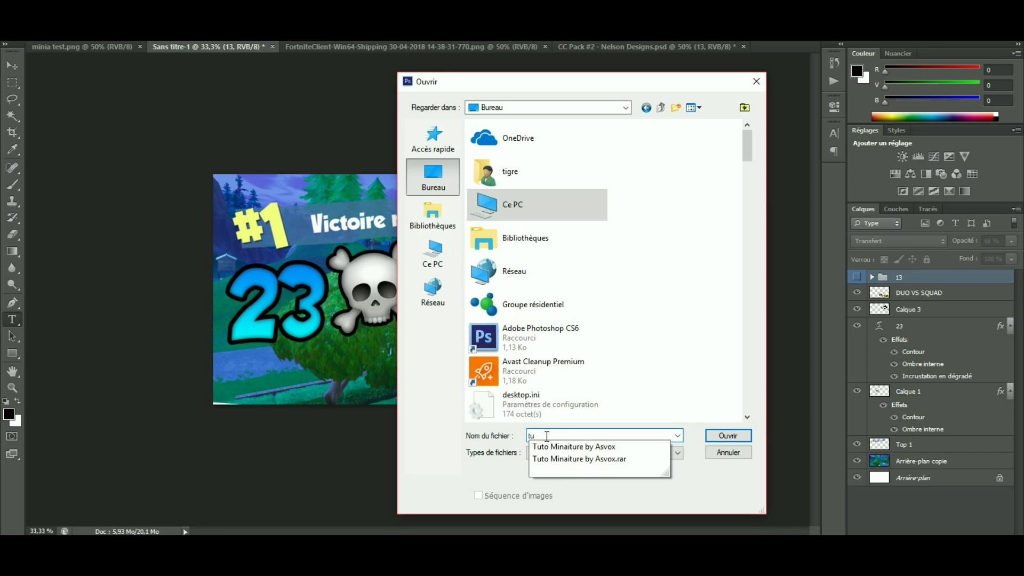
left_click(599, 449)
left_click(734, 442)
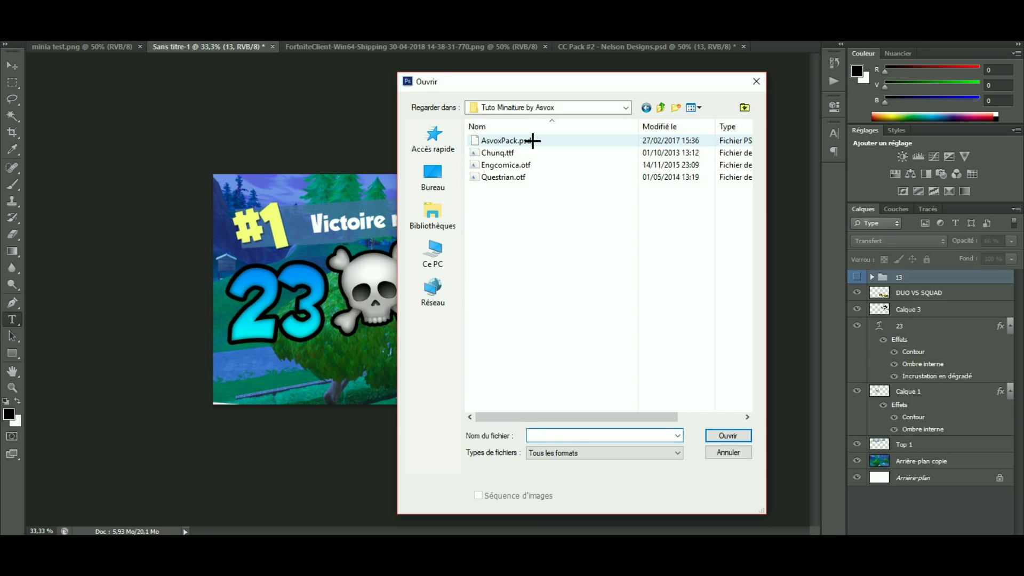
double_click(531, 141)
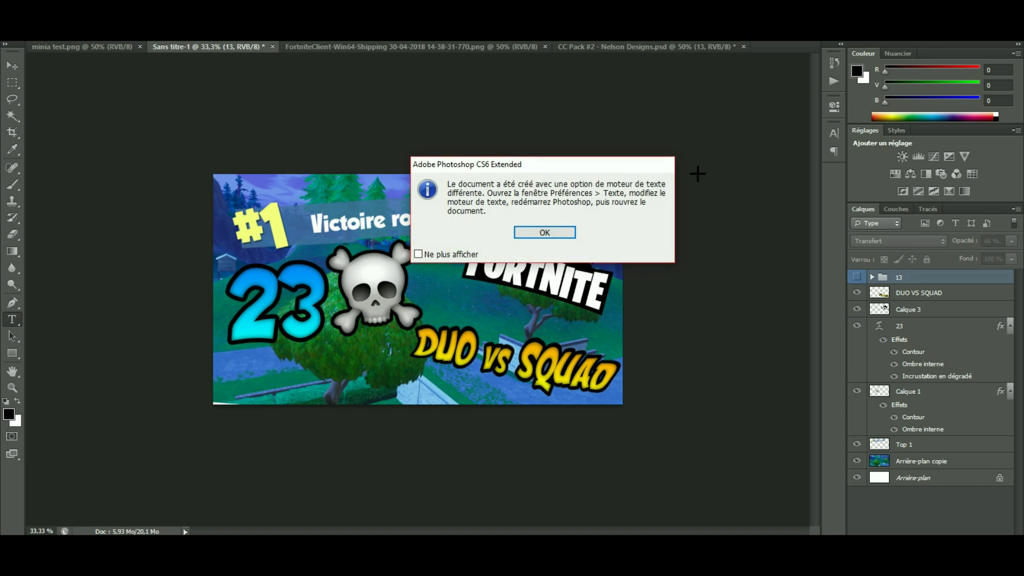
left_click(559, 233)
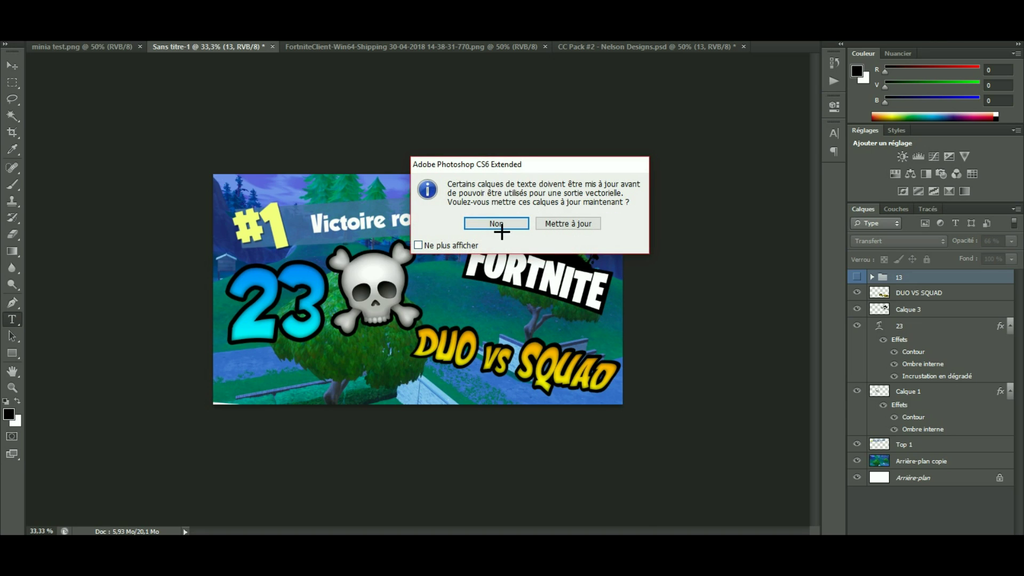
left_click(491, 224)
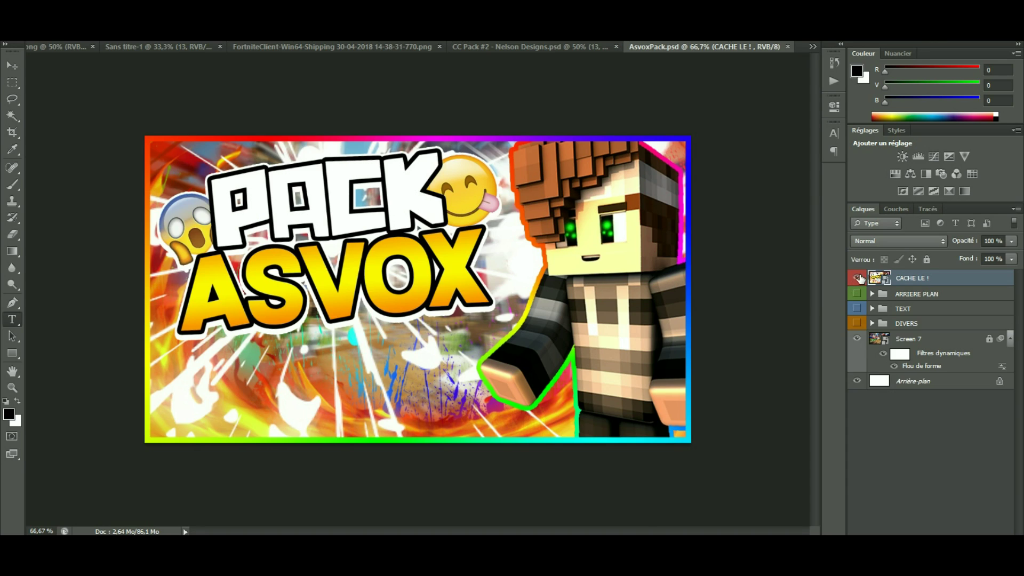
- Hide the finished thumbnail layer, expand DIVERS > Explosions and preview Explosion 1 and Explosion 2
left_click(857, 277)
left_click(872, 324)
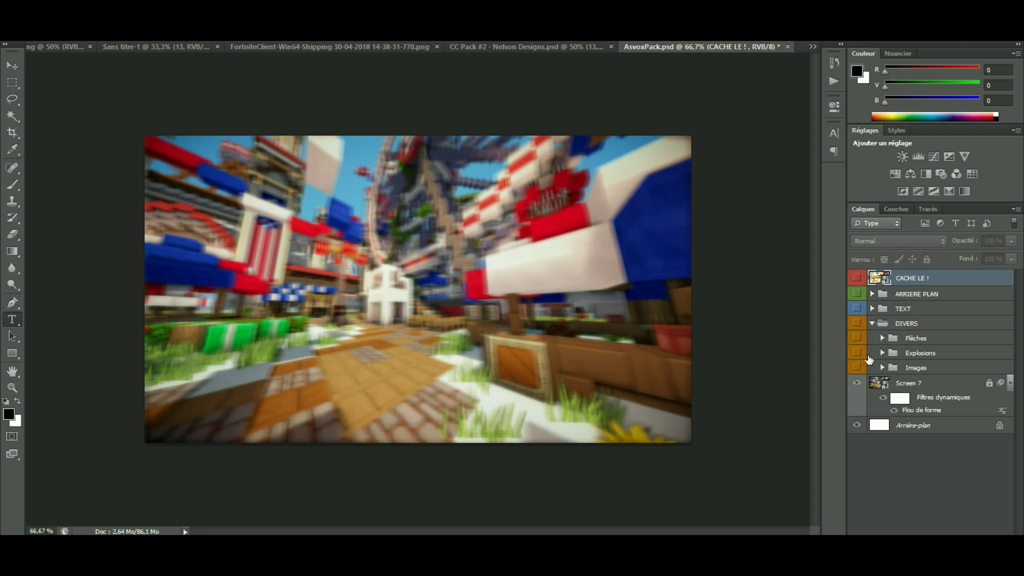
left_click(881, 353)
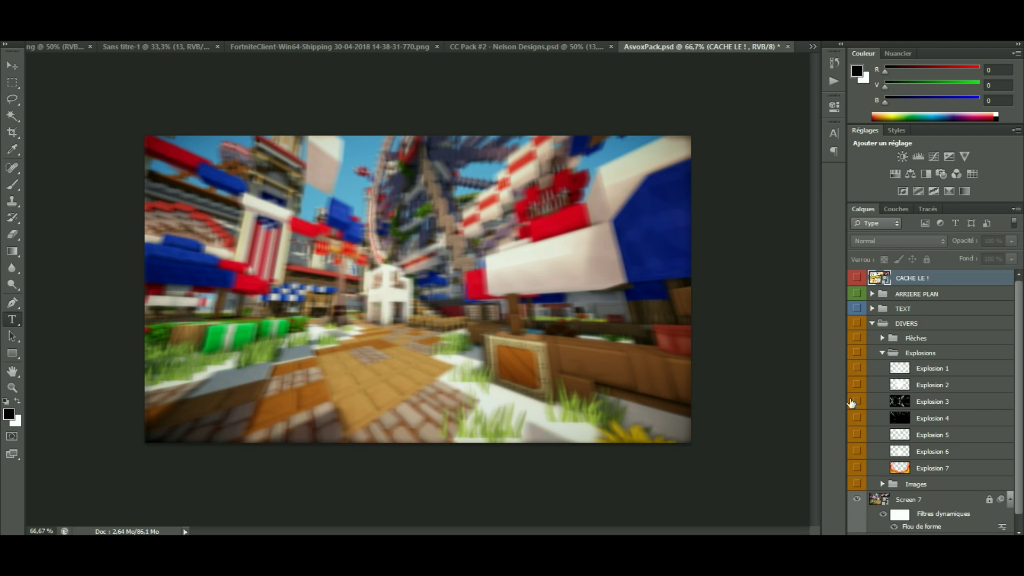
left_click(856, 368)
left_click(856, 371)
left_click(855, 385)
left_click(856, 385)
- Duplicate Explosion 2 into the Sans titre-1 thumbnail document and make it visible there
left_click(932, 384)
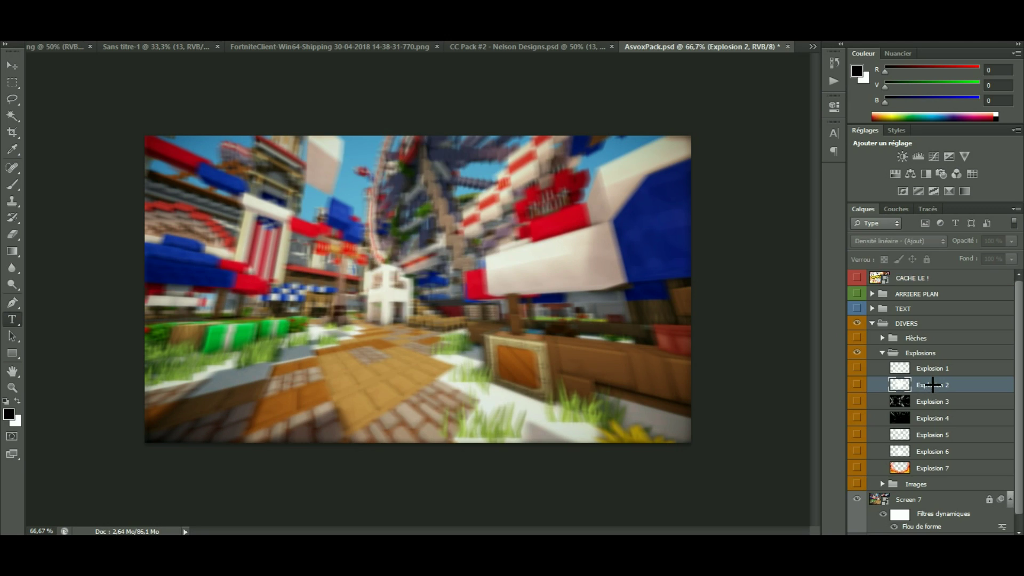
right_click(932, 384)
left_click(747, 107)
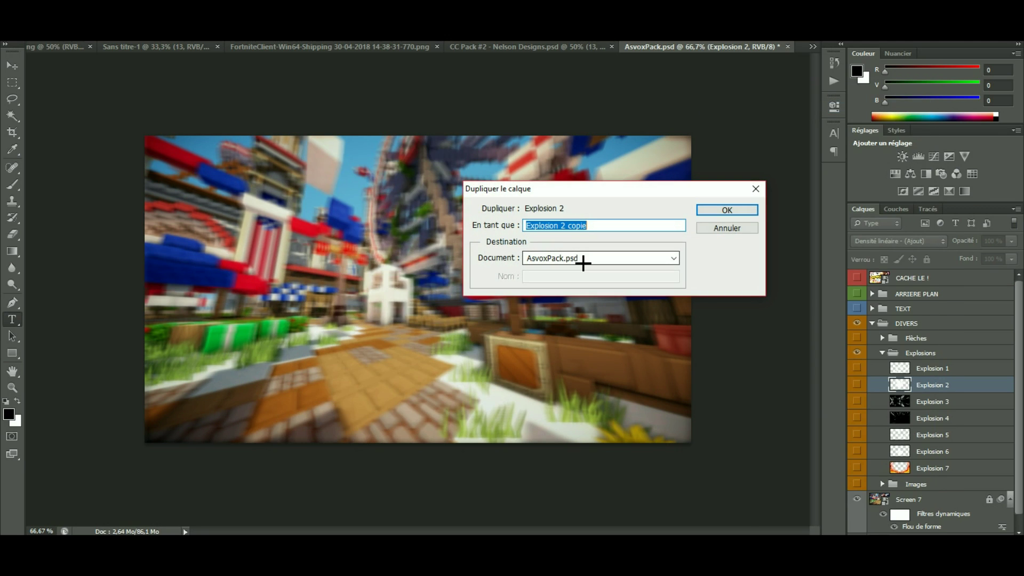
left_click(584, 259)
left_click(593, 281)
left_click(723, 208)
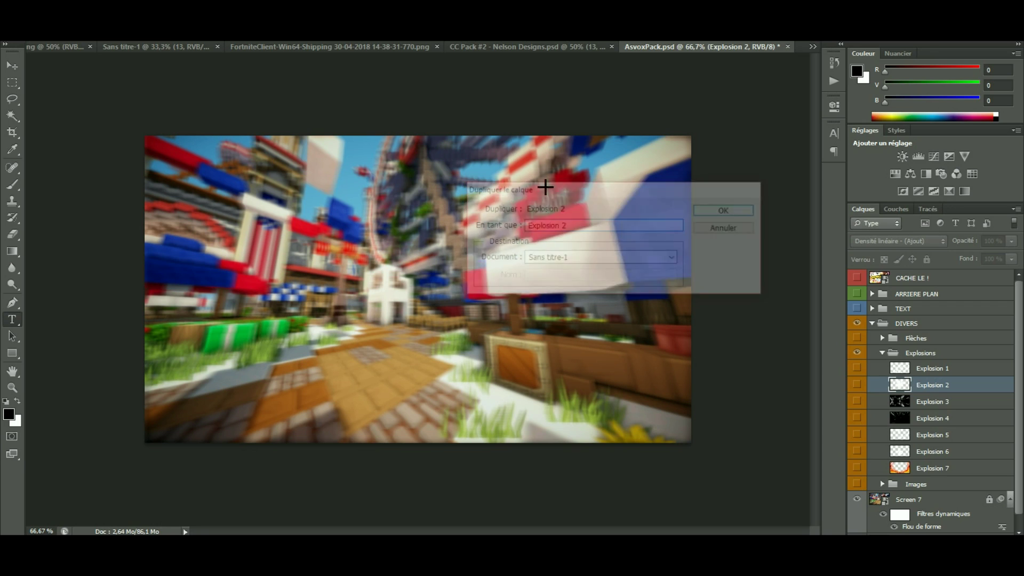
left_click(148, 47)
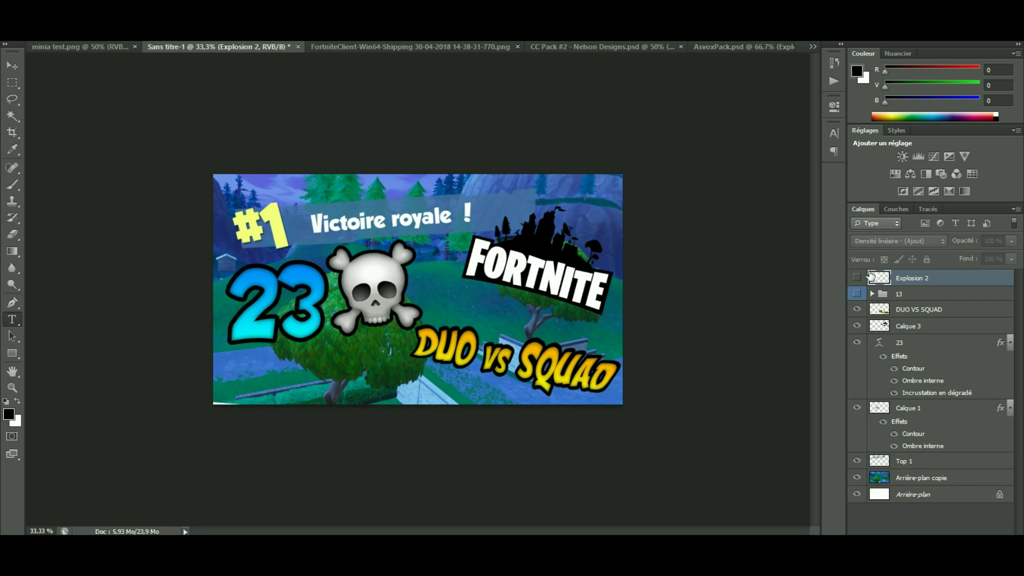
left_click(857, 278)
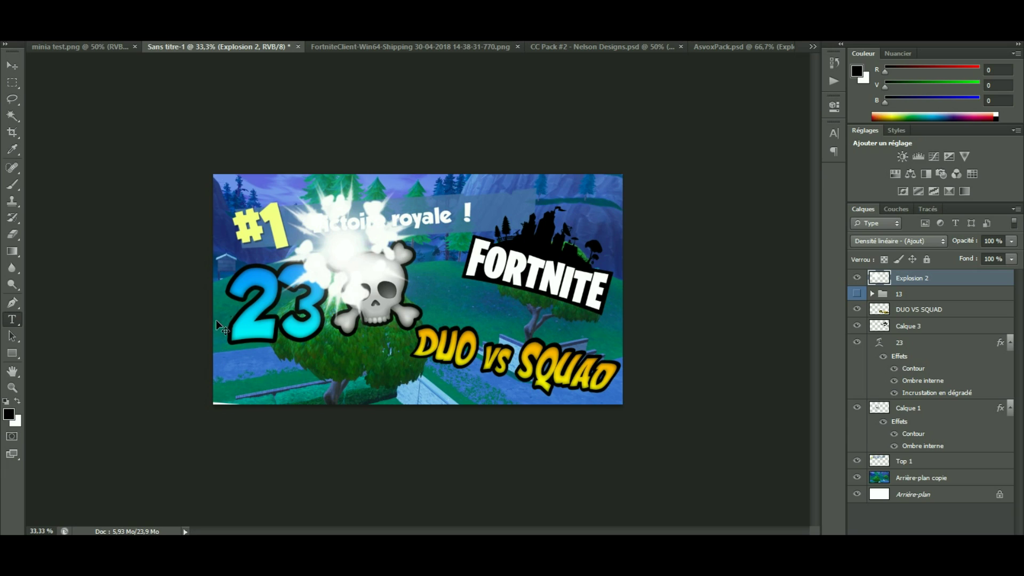
- Move Explosion 2 over the 23 and place it below Top 1 in the layer stack
key("v")
left_click_drag(411, 279, 364, 350)
key("t")
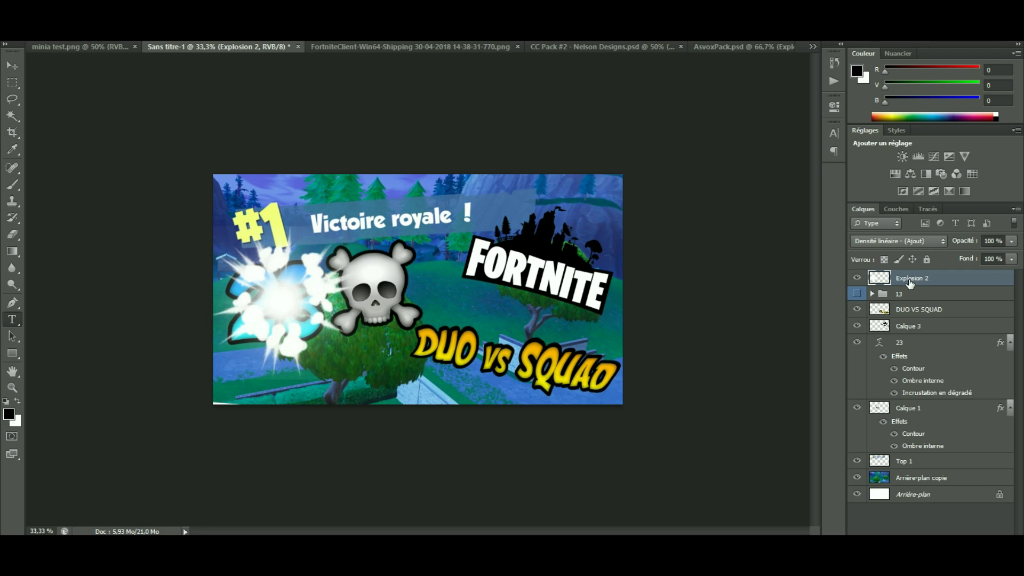
left_click_drag(909, 283, 900, 477)
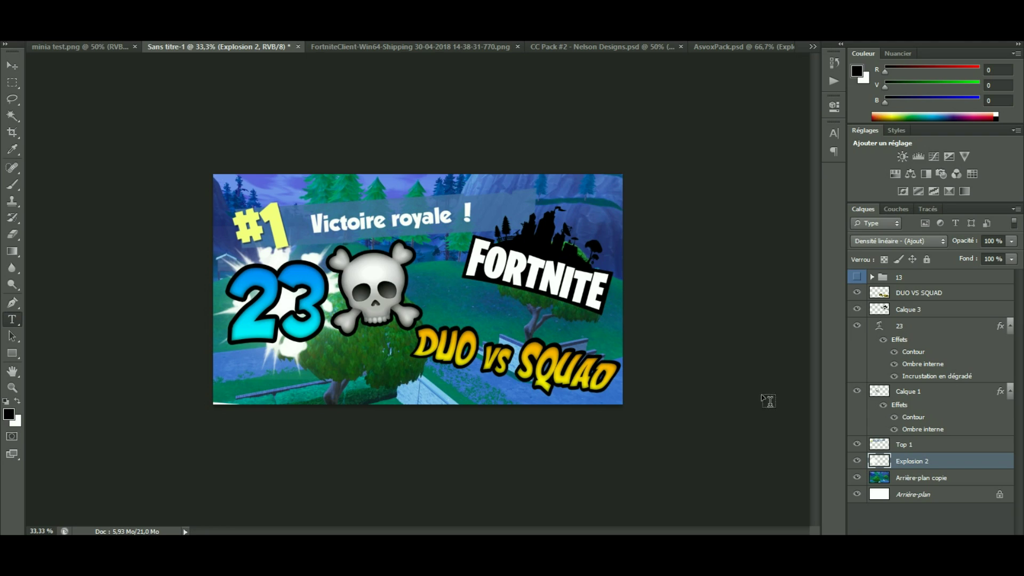
- Duplicate Explosion 2 and move the copy right, behind the skull
right_click(913, 465)
left_click(715, 105)
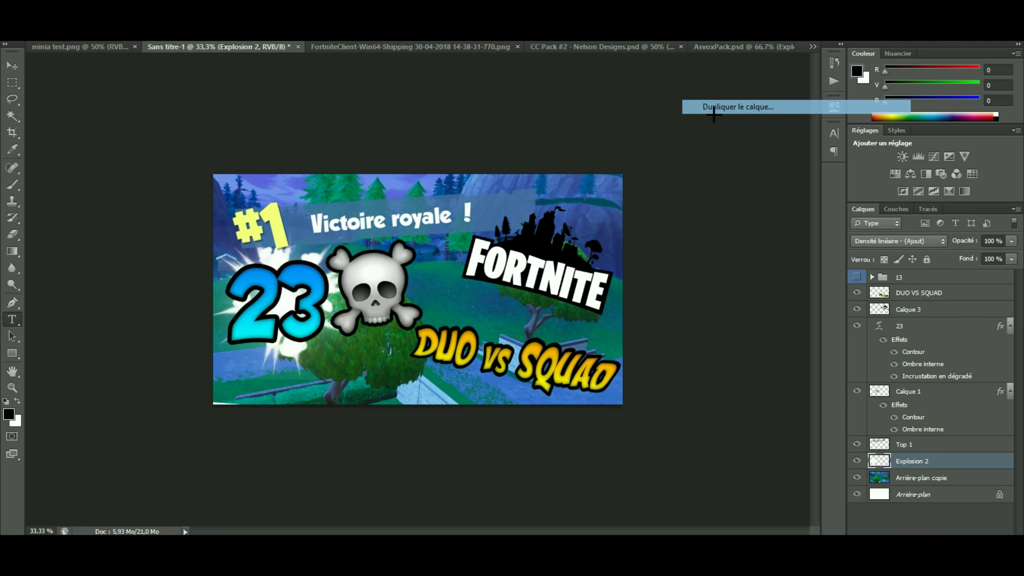
left_click(727, 210)
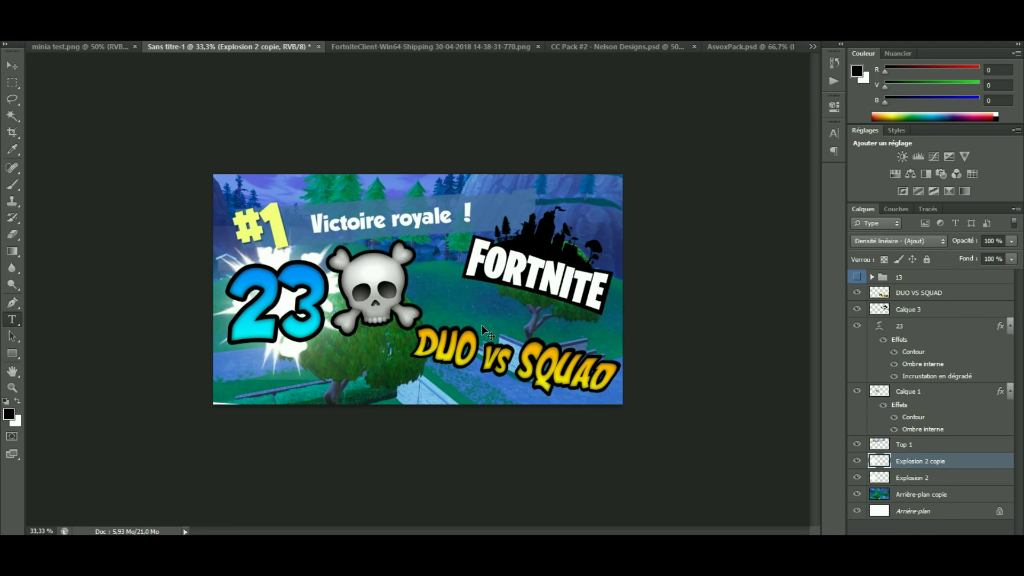
key("ctrl+t")
left_click_drag(346, 318, 437, 310)
key("t")
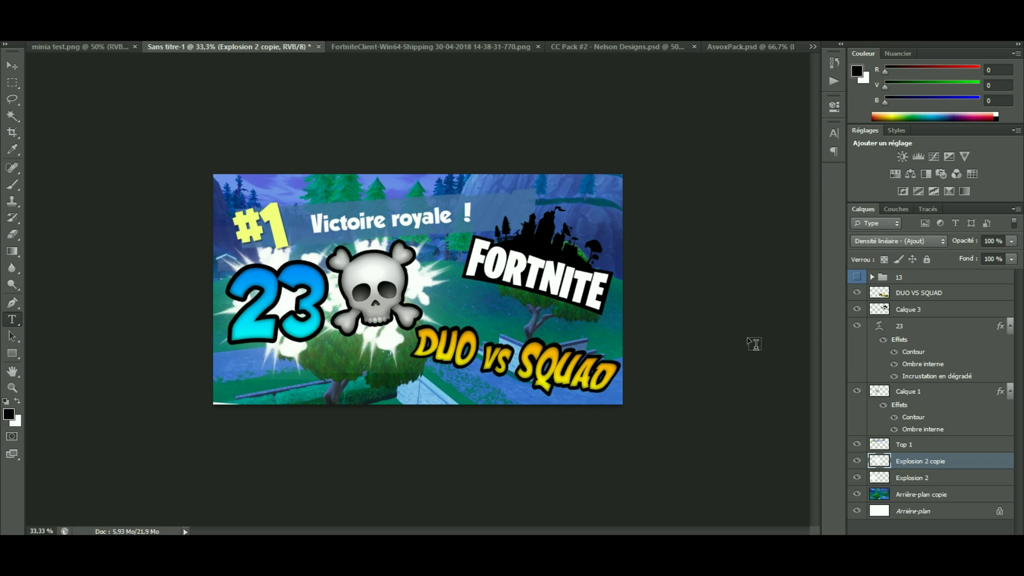
- Make a third explosion copy, then move and resize it under DUO vs SQUAD
right_click(905, 463)
left_click(721, 104)
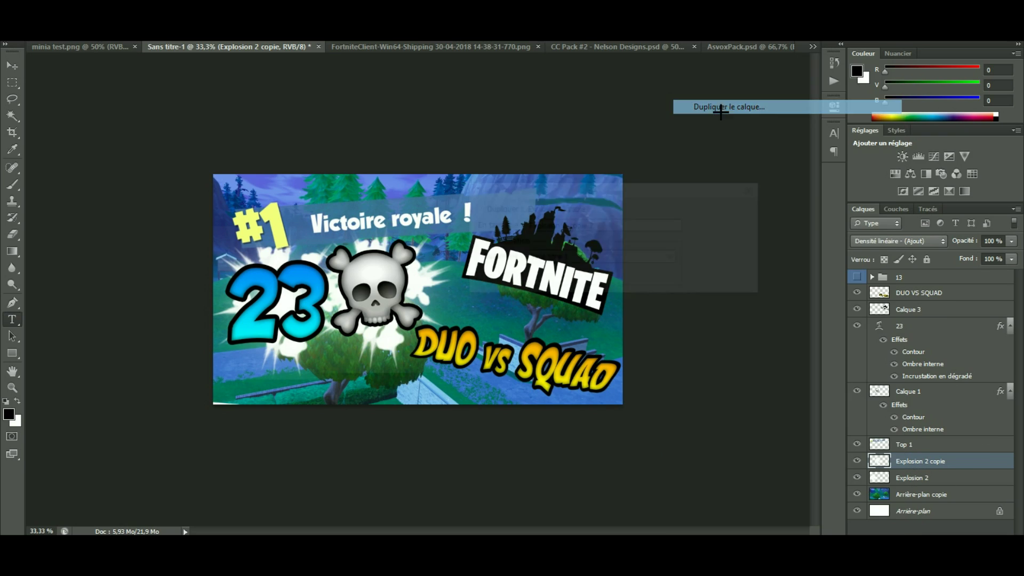
left_click(728, 210)
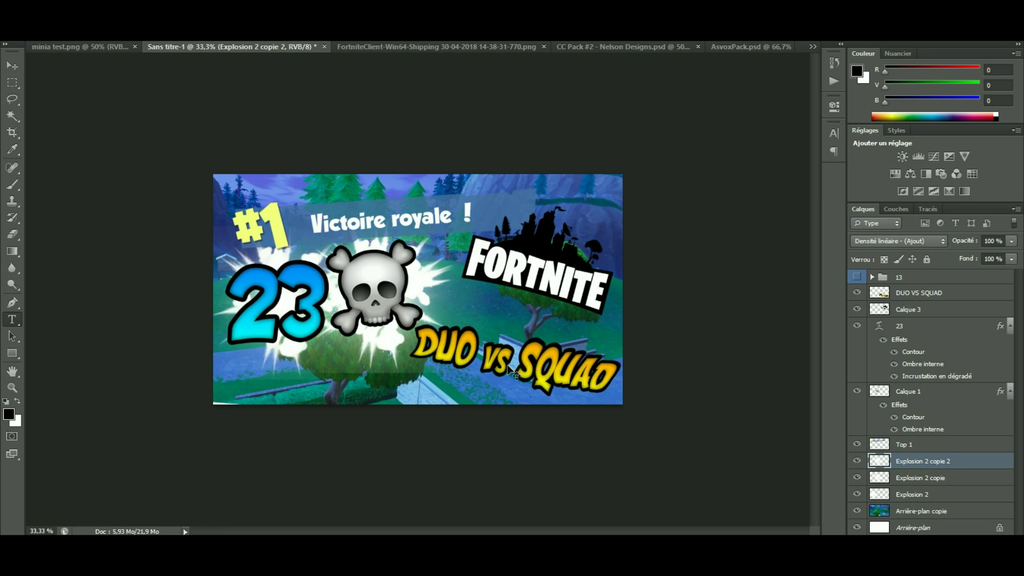
key("ctrl+t")
left_click_drag(443, 320, 533, 388)
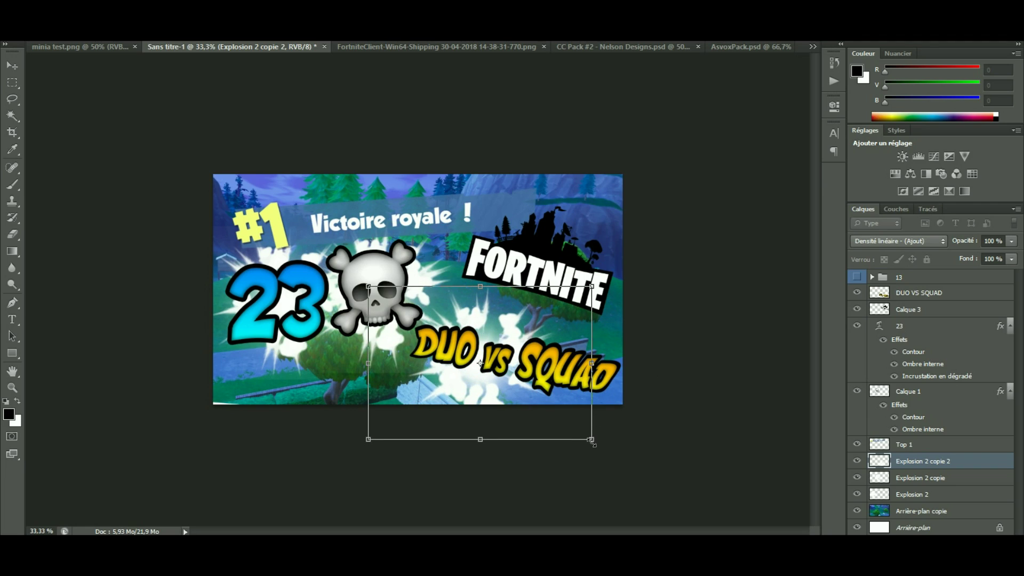
left_click_drag(592, 438, 672, 438)
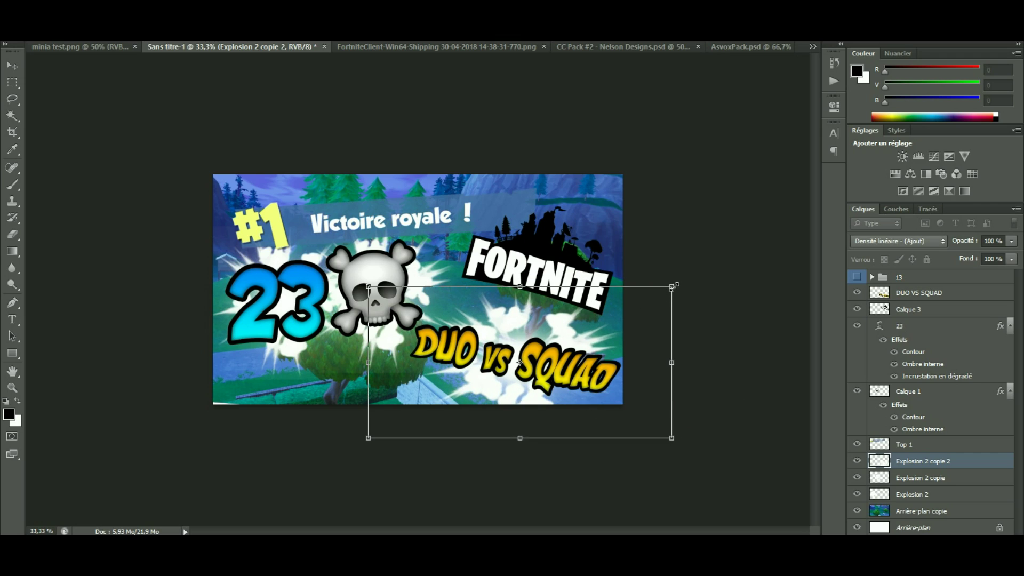
left_click_drag(674, 286, 625, 325)
left_click_drag(586, 378, 592, 360)
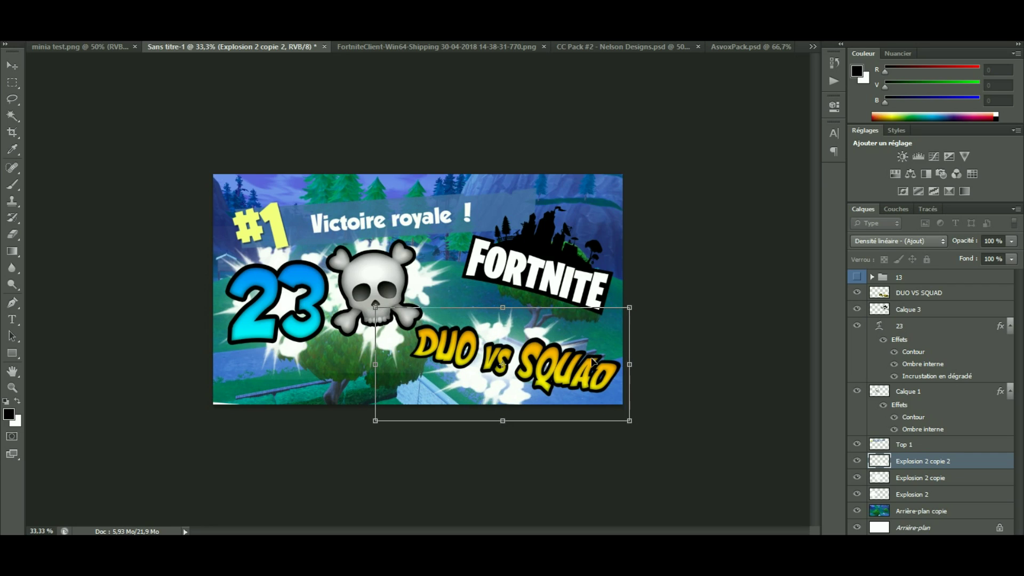
key("Return")
key("t")
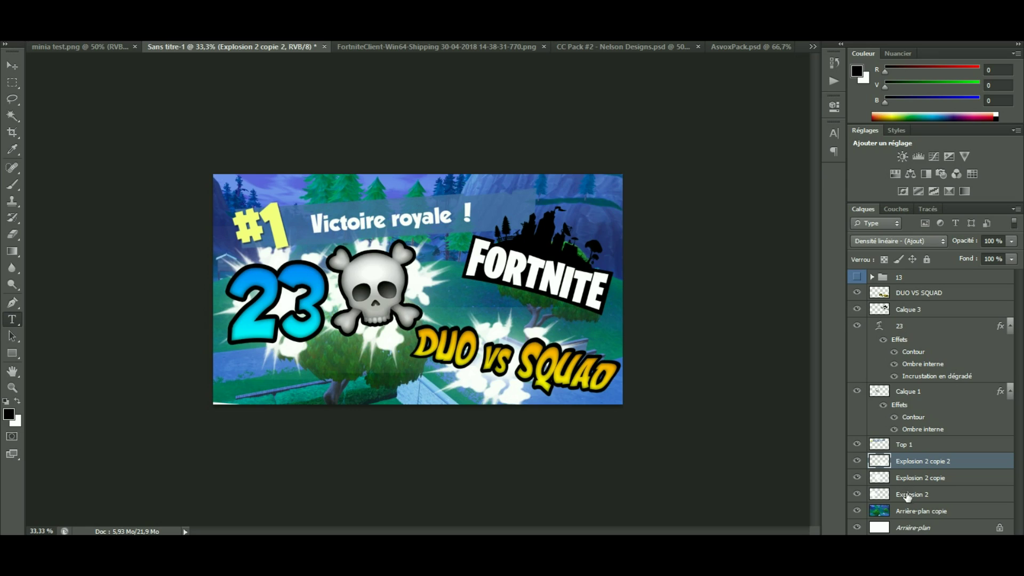
left_click(907, 496)
- Set up a 360 px Eraser with 0% hardness
left_click(14, 231)
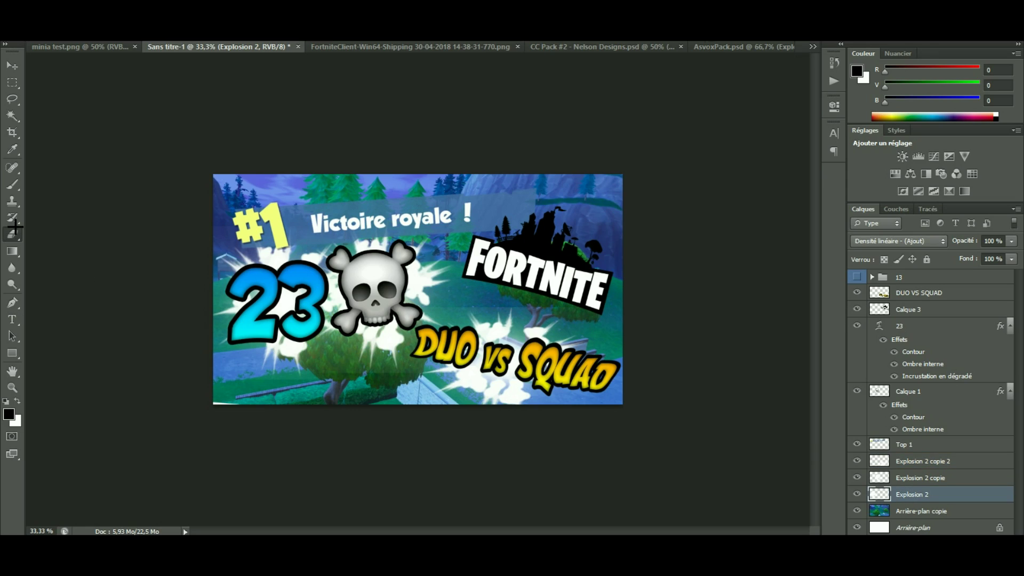
right_click(88, 80)
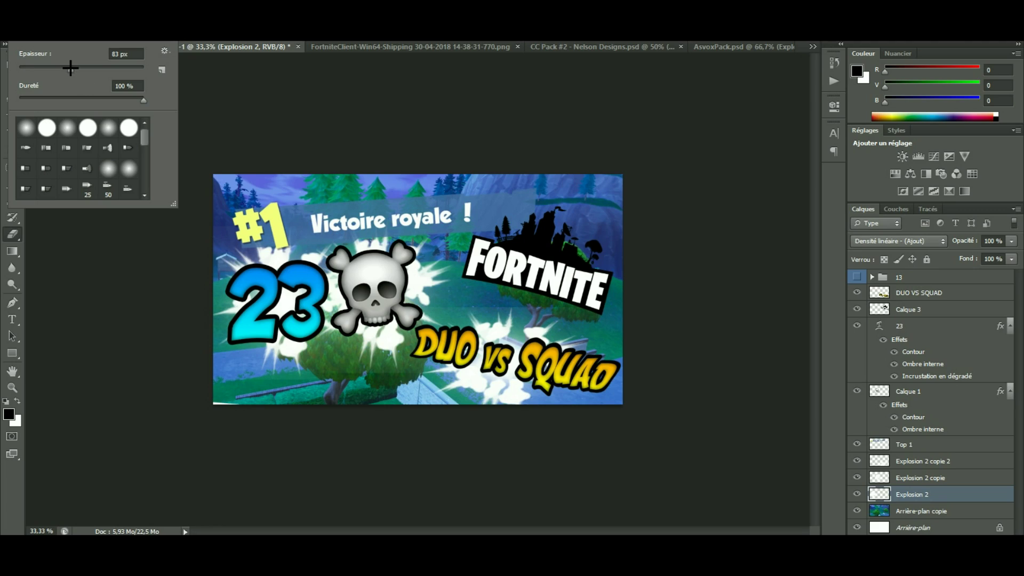
left_click_drag(71, 68, 87, 67)
key("Return")
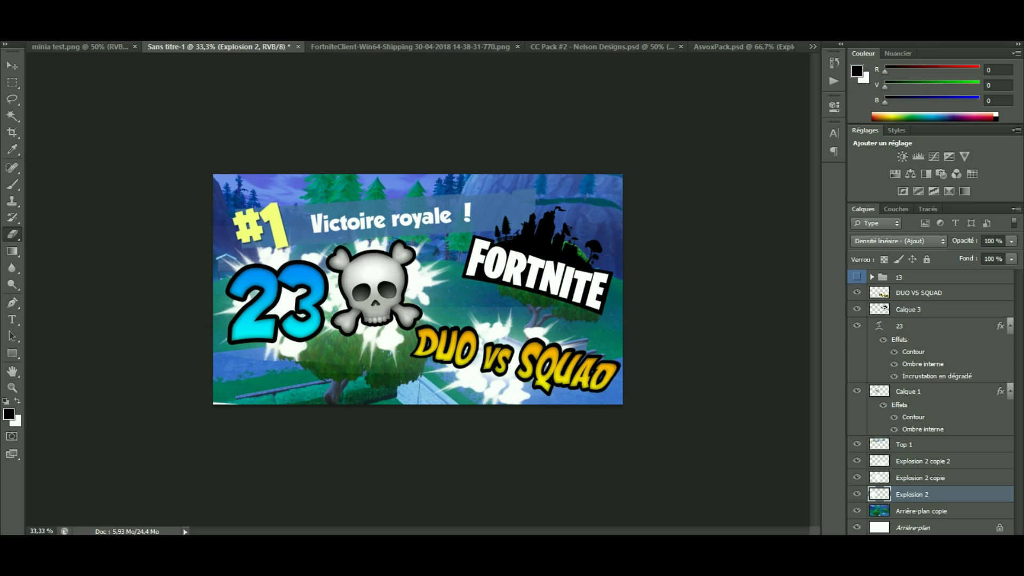
right_click(40, 91)
left_click_drag(33, 96, 20, 97)
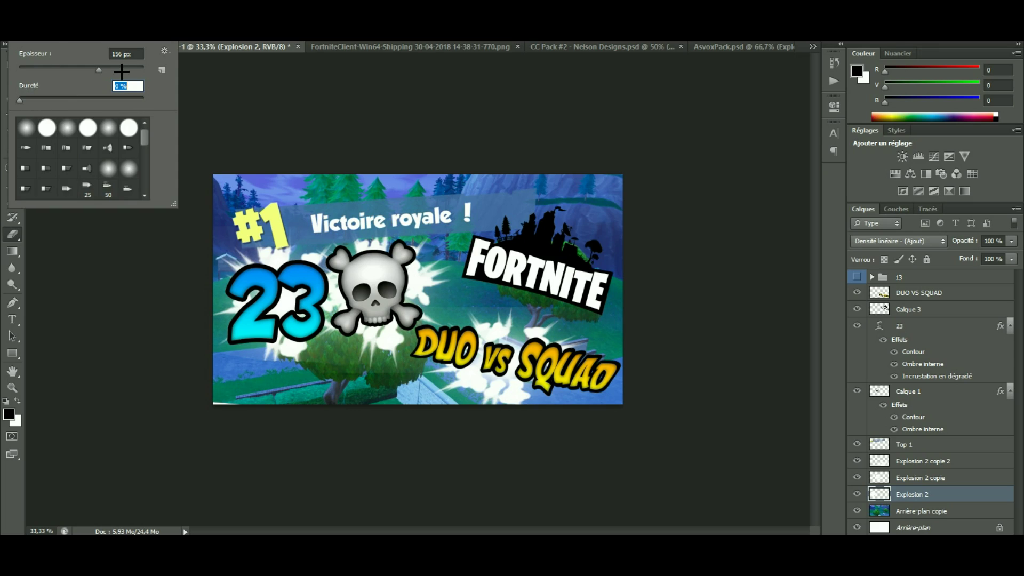
left_click(122, 67)
- Fade the explosion rays around the 23 and skull, undoing the strokes near DUO VS SQUAD
left_click_drag(243, 365, 300, 366)
left_click(275, 242)
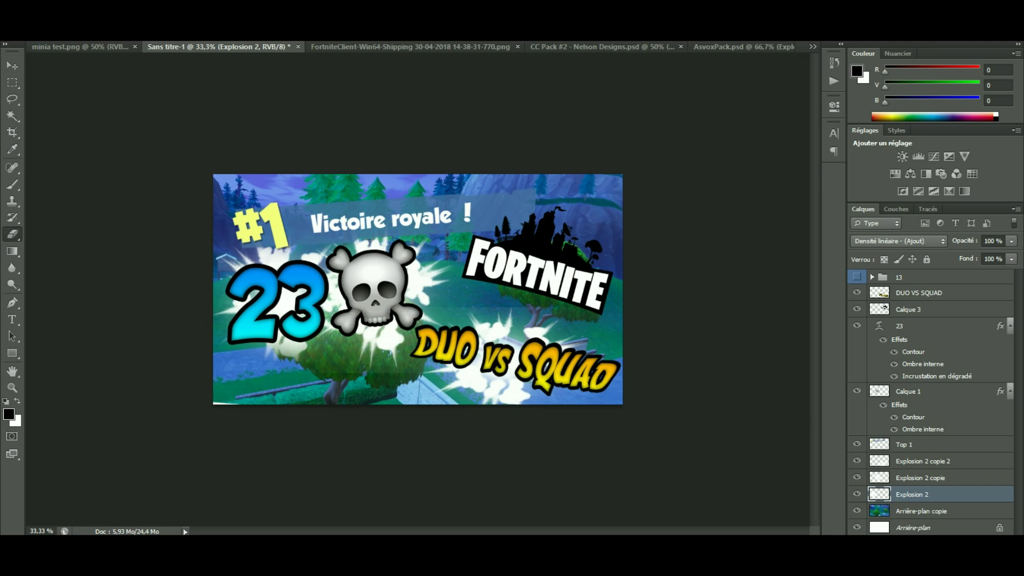
left_click(898, 479)
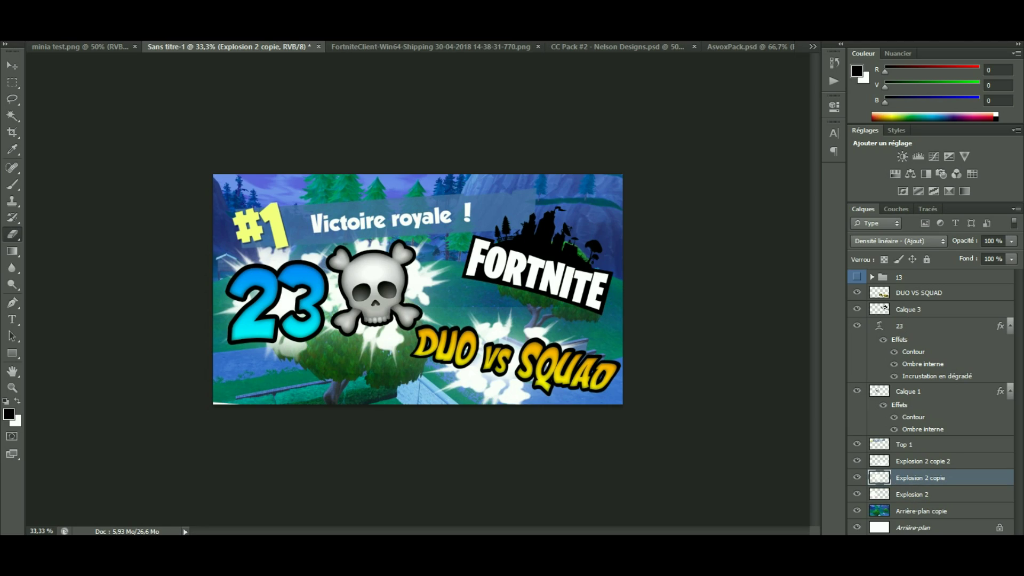
left_click(391, 360)
left_click_drag(364, 243, 419, 247)
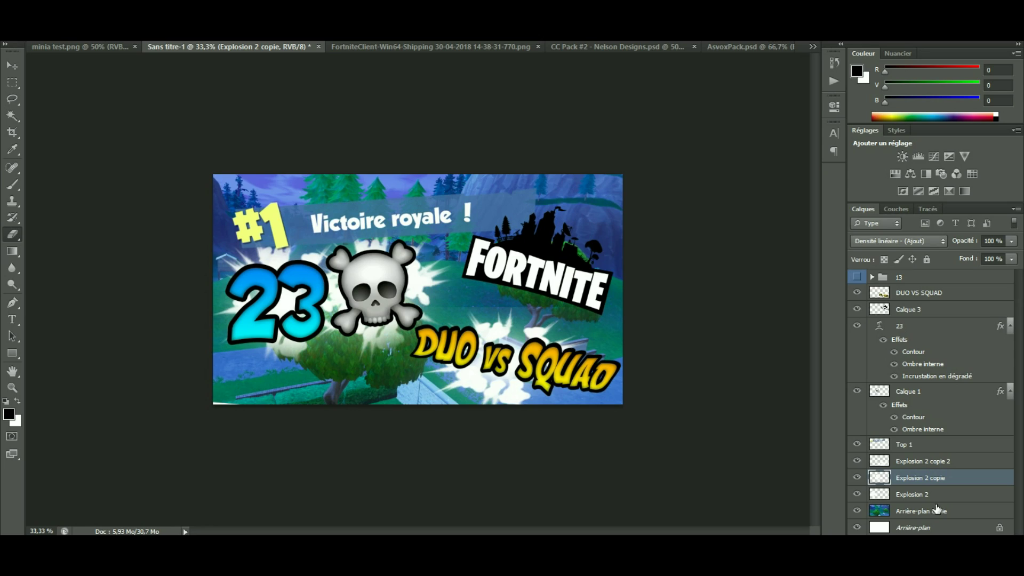
left_click(916, 466)
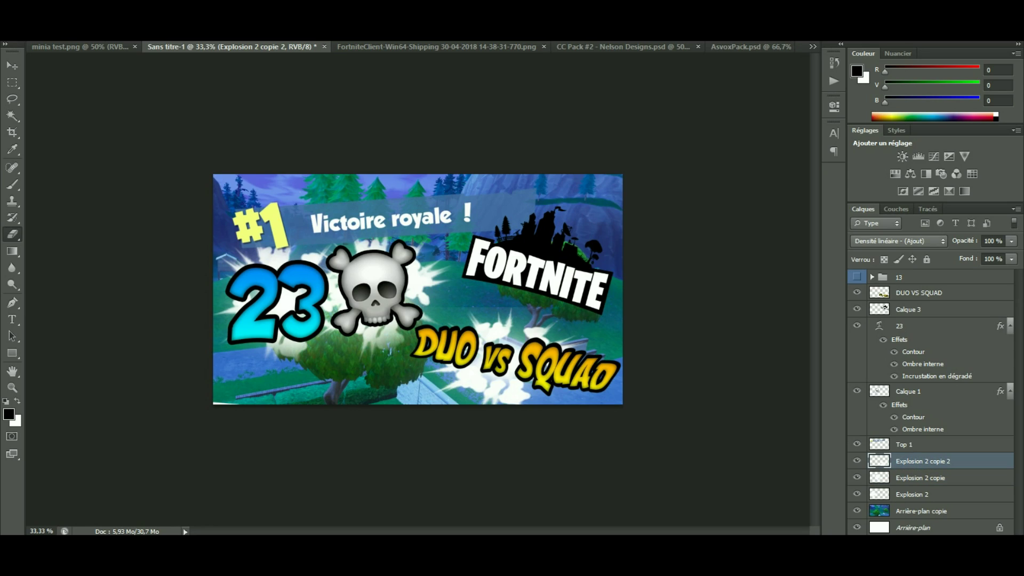
left_click(490, 397)
key("ctrl+z")
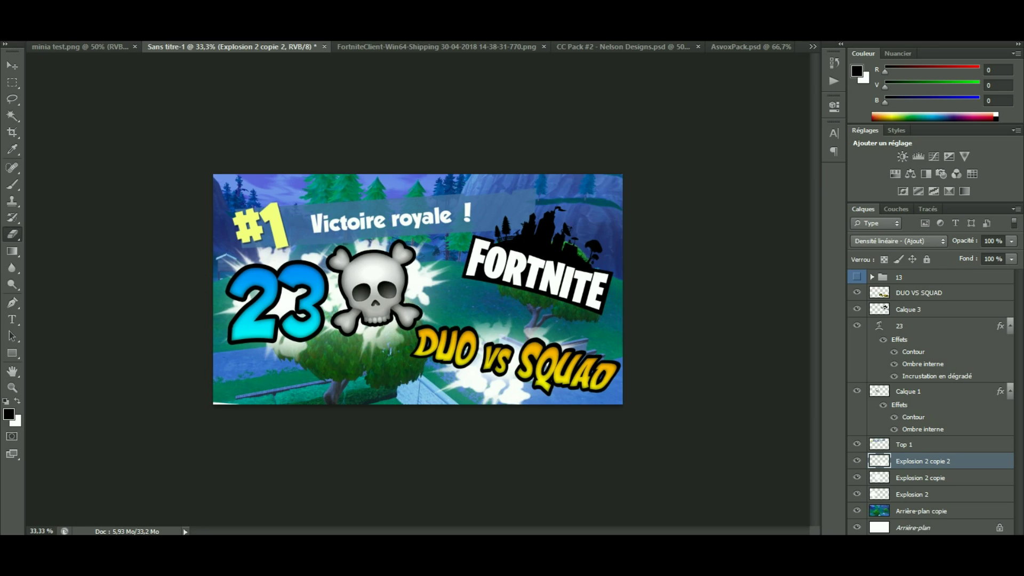
key("ctrl+z")
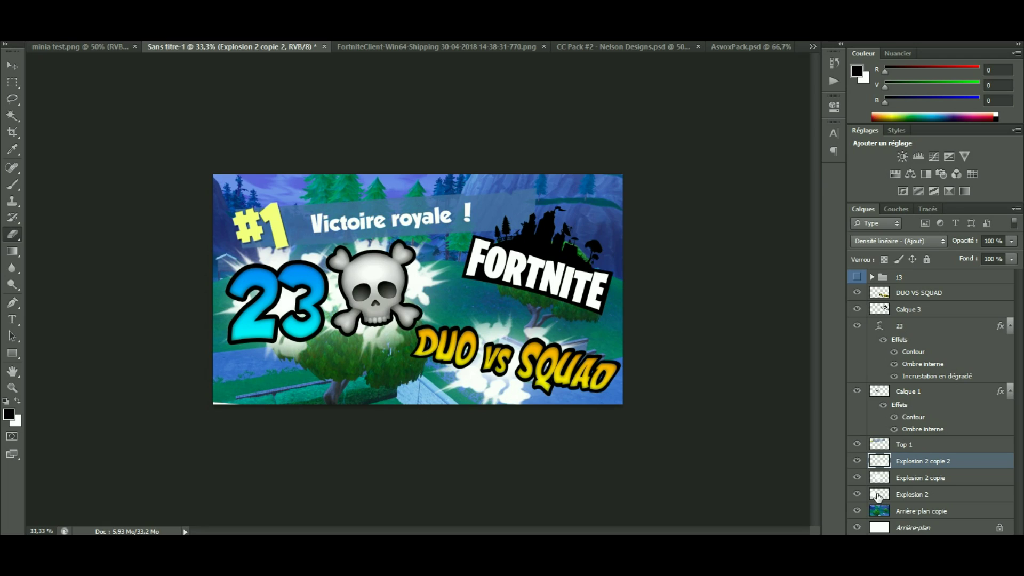
- Select all three explosion layers and briefly preview group 13's colour correction
left_click(909, 494, "shift")
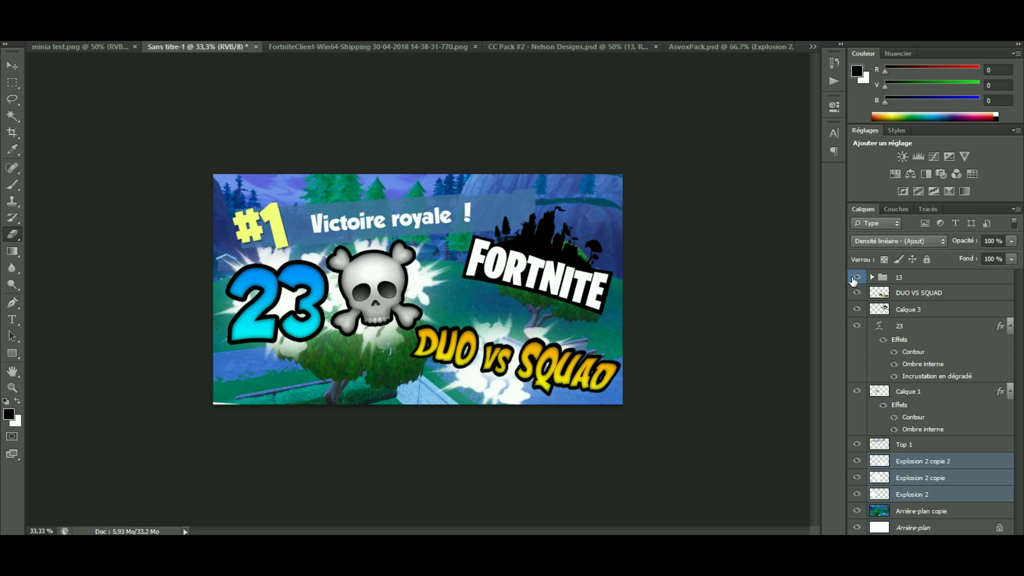
left_click(853, 279)
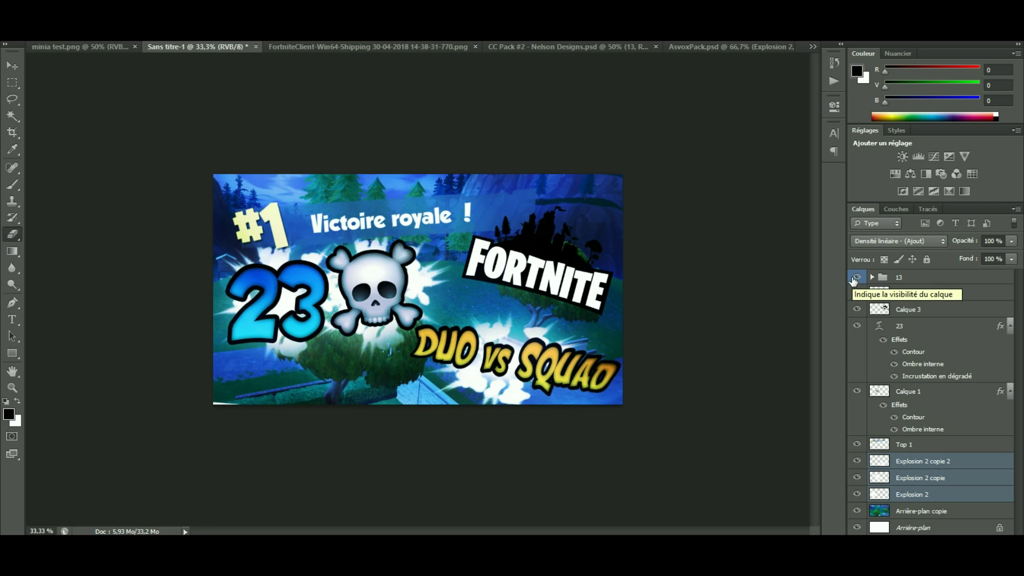
left_click(855, 278)
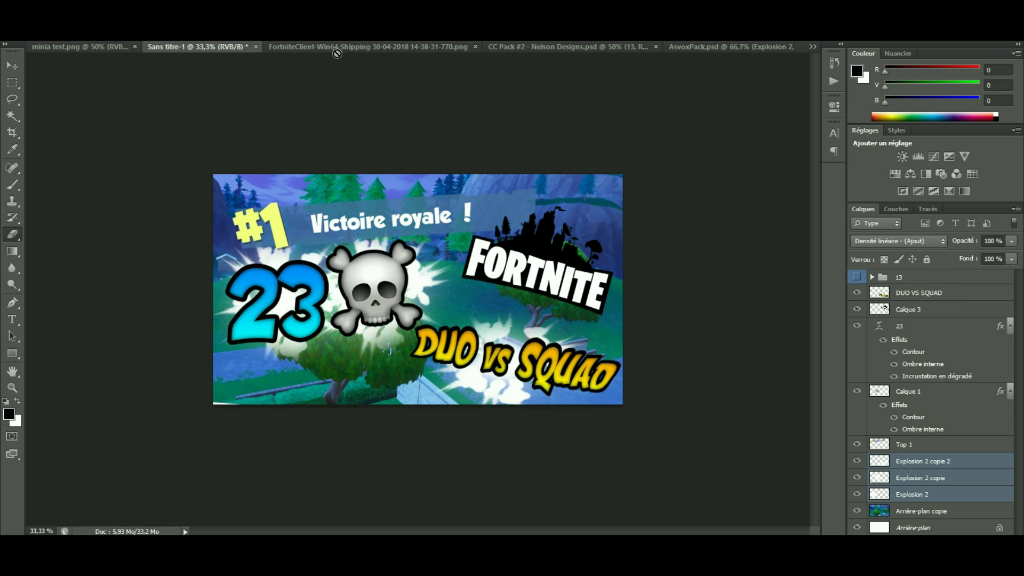
- Duplicate Explosion 4 from AsvoxPack.psd into the Sans titre-1 thumbnail
left_click(694, 46)
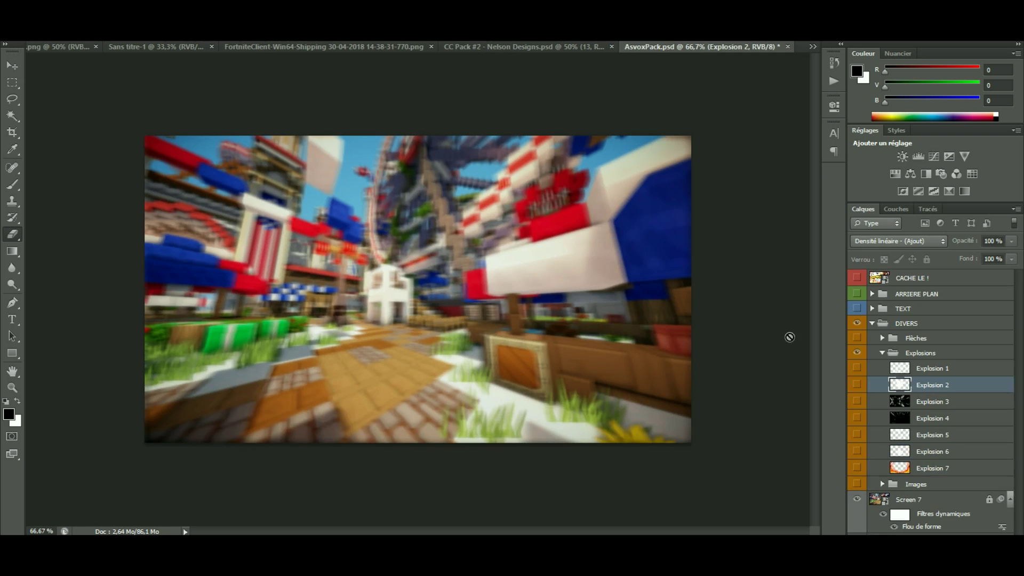
scroll(856, 434, "down", 1)
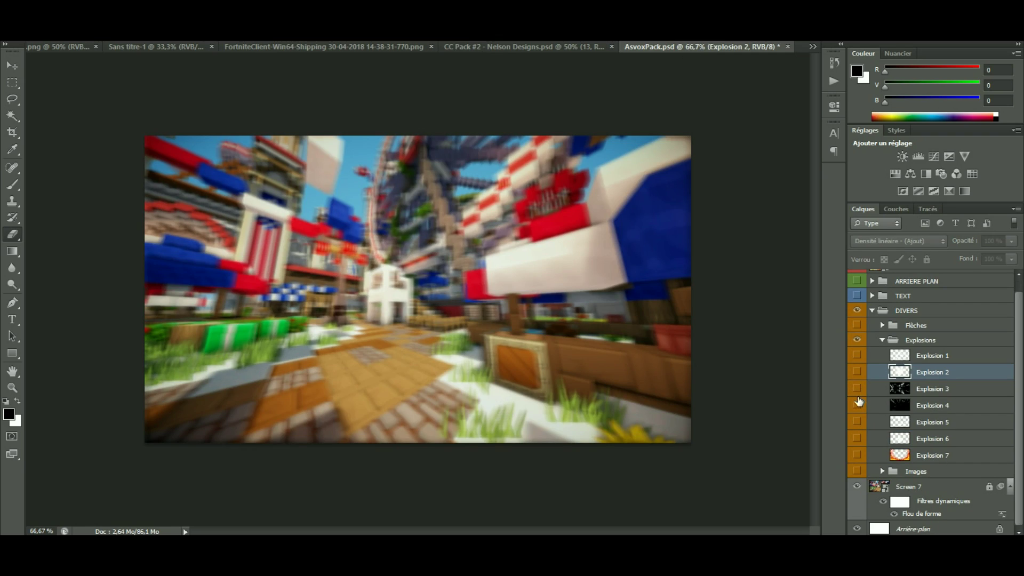
left_click(857, 405)
left_click(858, 406)
right_click(874, 405)
left_click(702, 107)
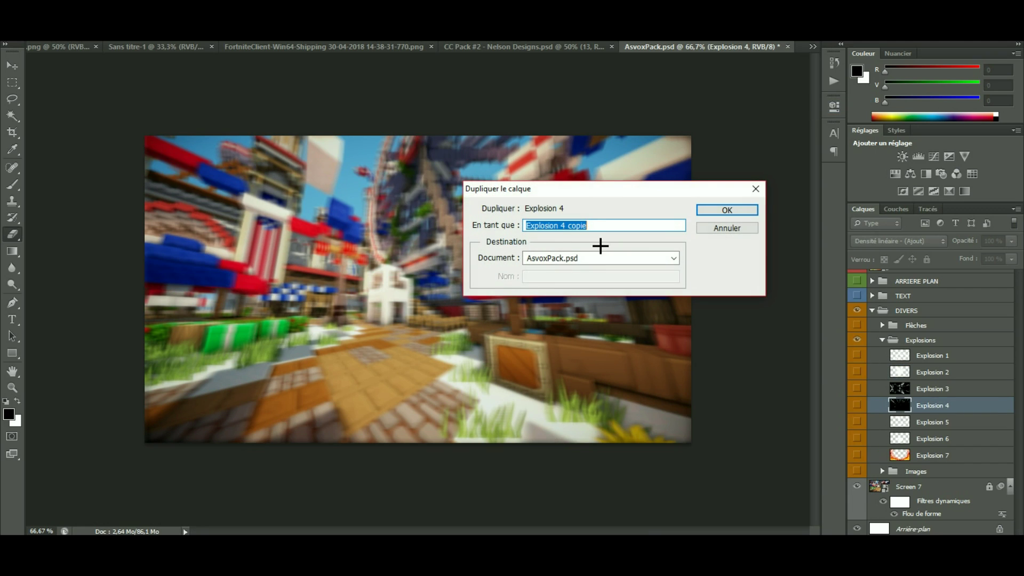
left_click(642, 256)
left_click(536, 282)
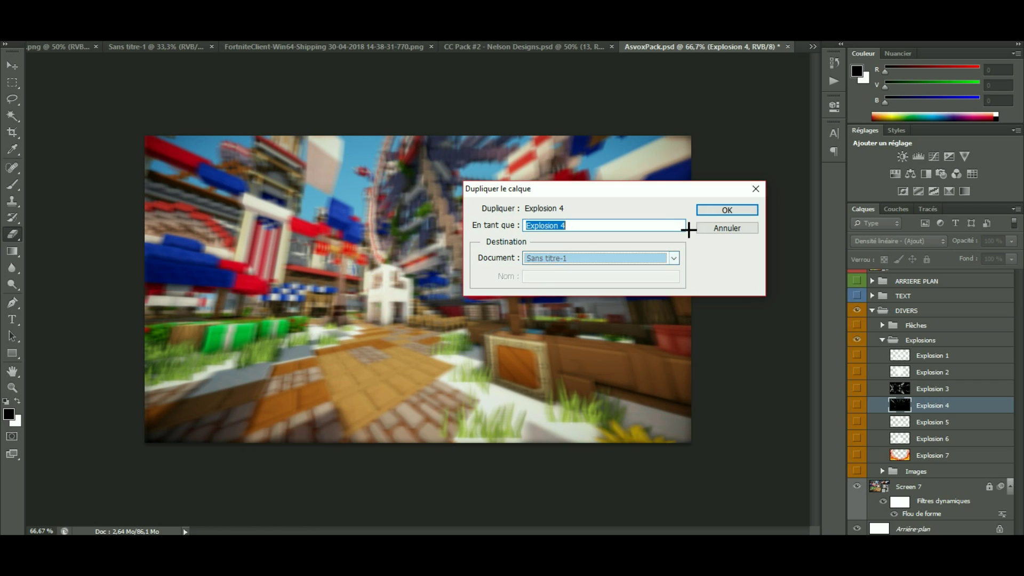
left_click(708, 210)
left_click(152, 50)
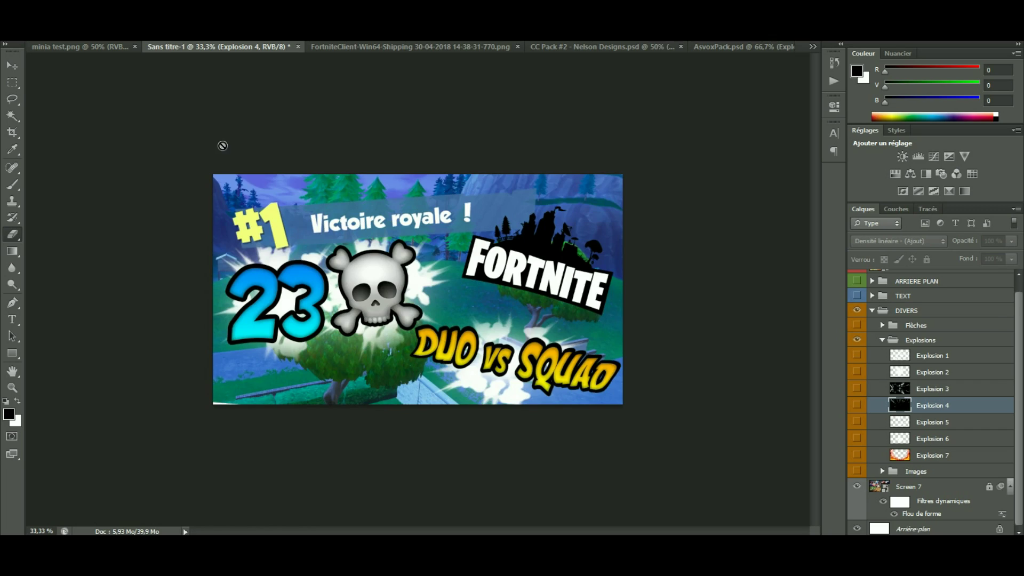
- Show Explosion 4 and enlarge it across the thumbnail down to the bottom edge
scroll(914, 292, "up", 1)
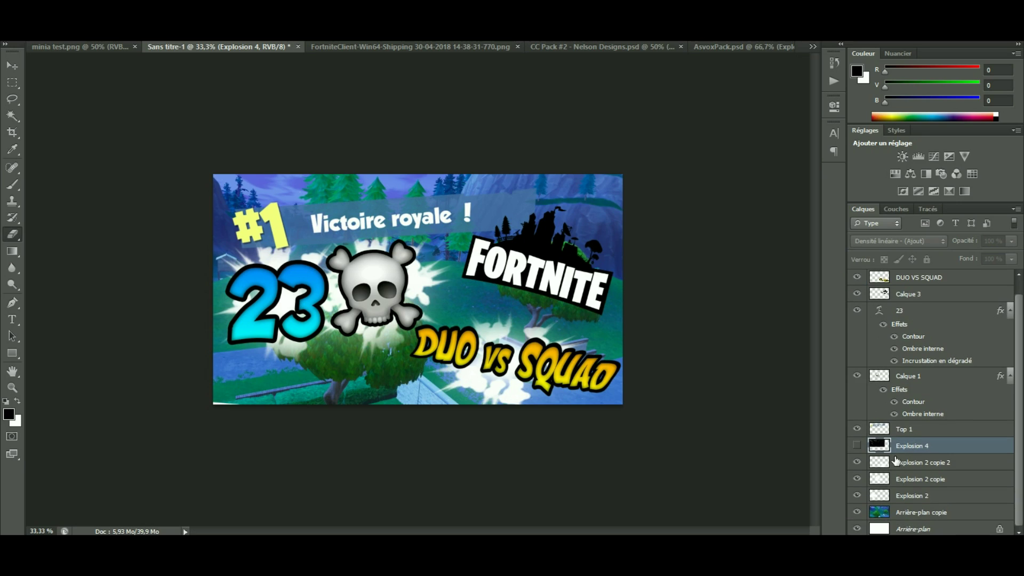
mouse_move(909, 462)
left_mouse_down()
mouse_move(887, 320)
mouse_move(895, 530)
mouse_move(910, 448)
left_mouse_up()
left_click(856, 445)
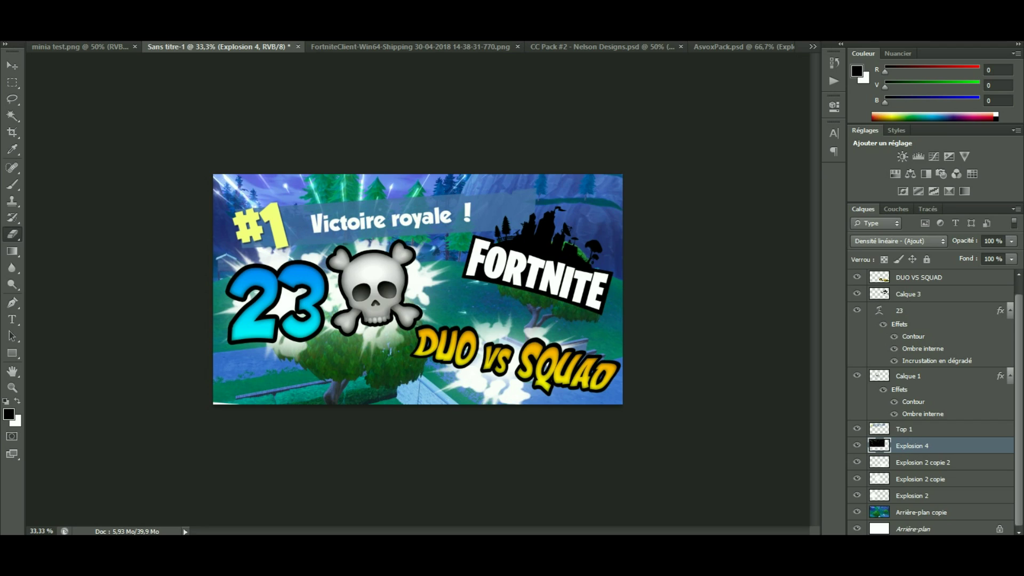
key("ctrl+t")
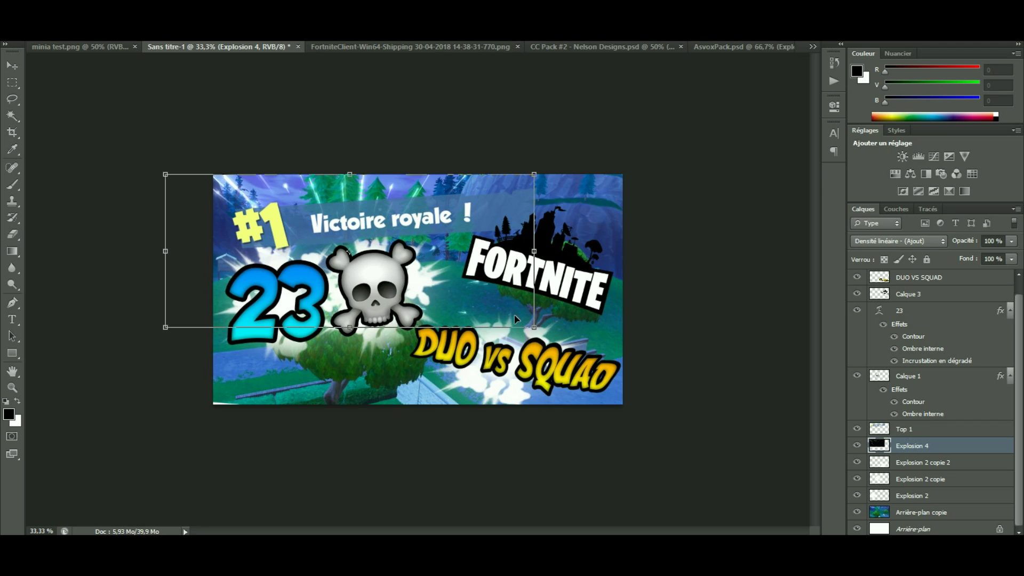
left_click_drag(581, 355, 685, 419)
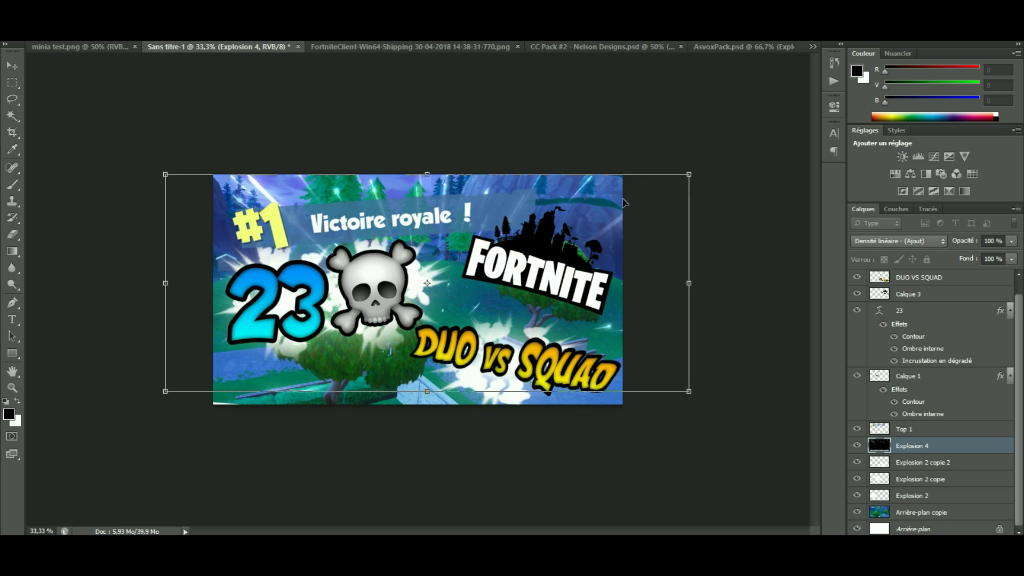
mouse_move(695, 283)
left_mouse_down()
mouse_move(663, 283)
mouse_move(690, 283)
left_mouse_up()
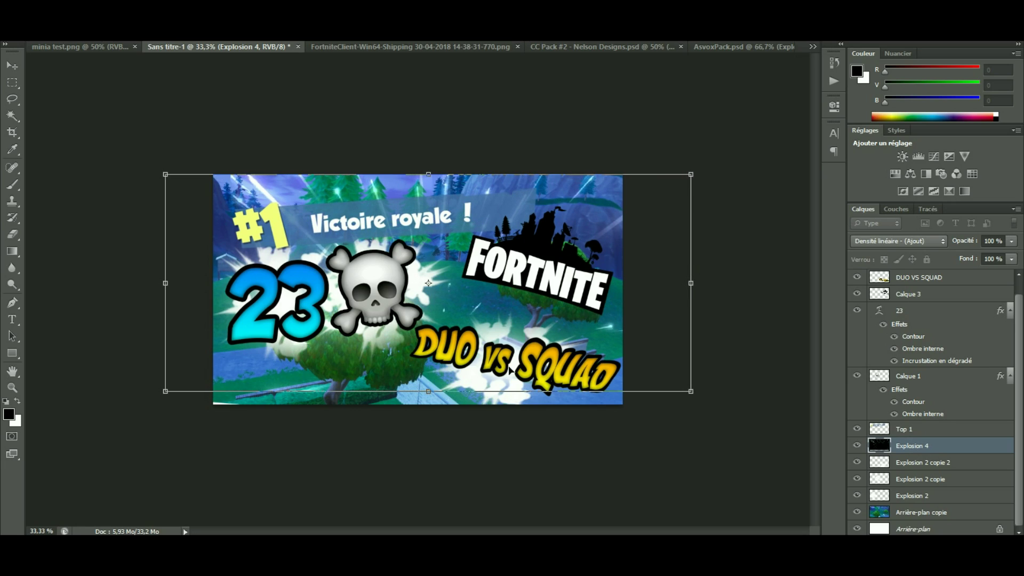
left_click_drag(428, 415, 418, 458)
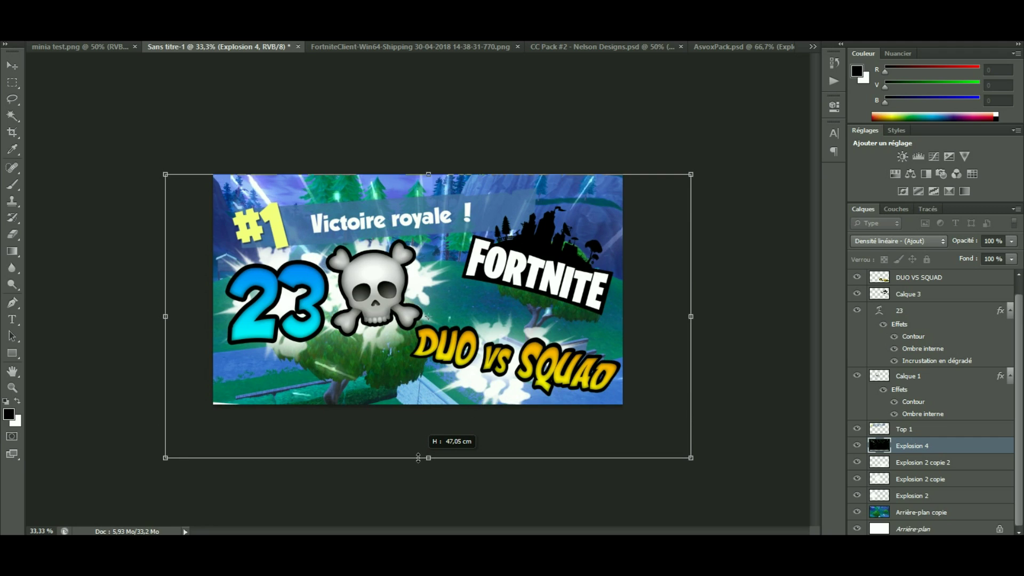
key("Return")
key("e")
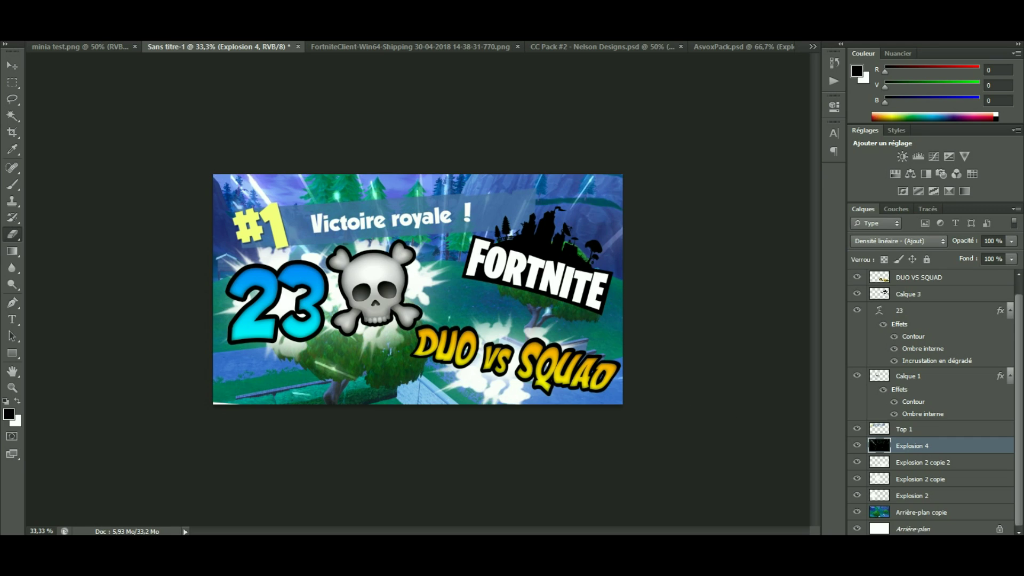
- Duplicate Explosion 4 and rotate the copy by 135 degrees
right_click(902, 451)
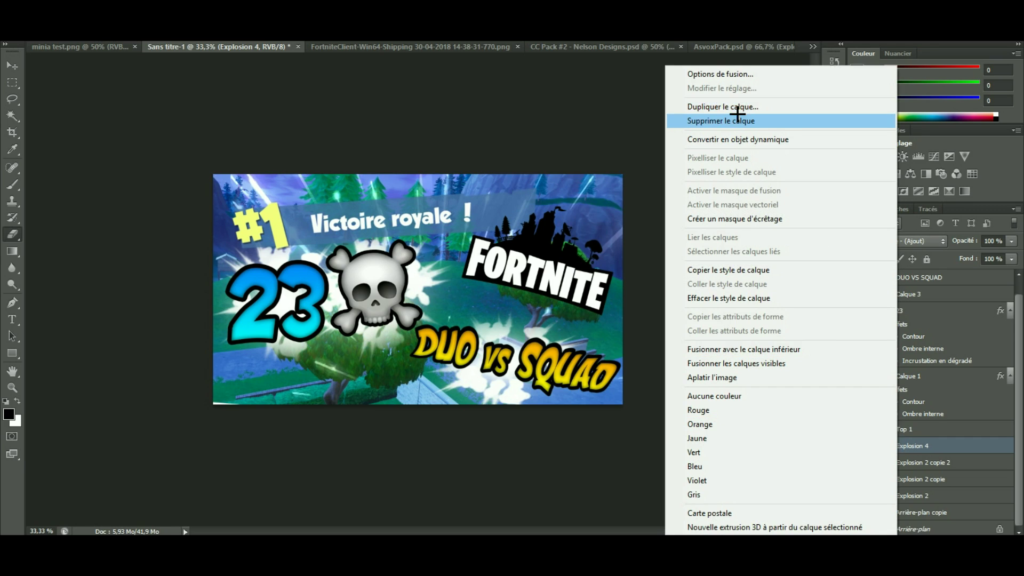
left_click(717, 105)
left_click(725, 210)
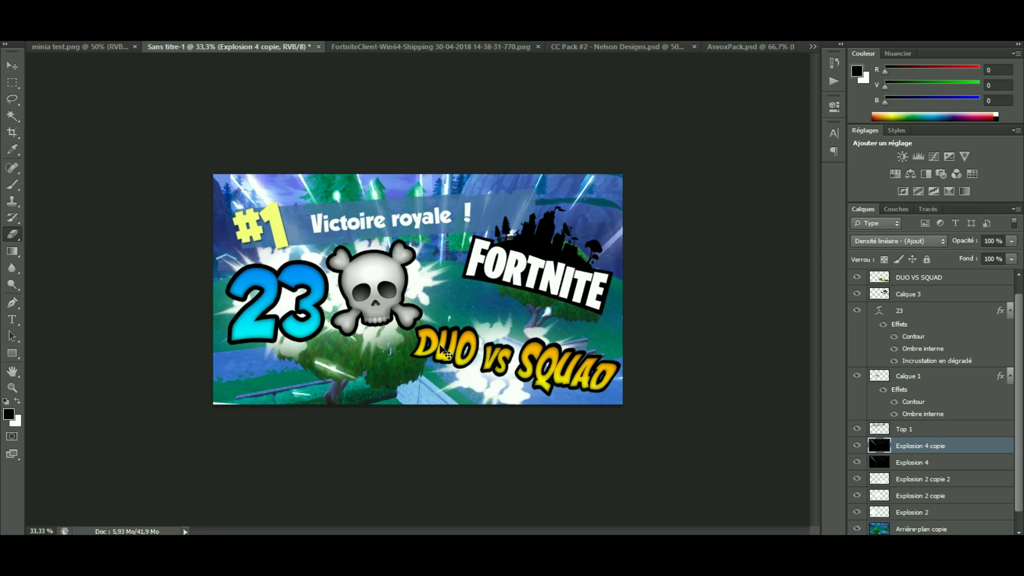
key("ctrl+t")
left_click_drag(709, 167, 187, 432)
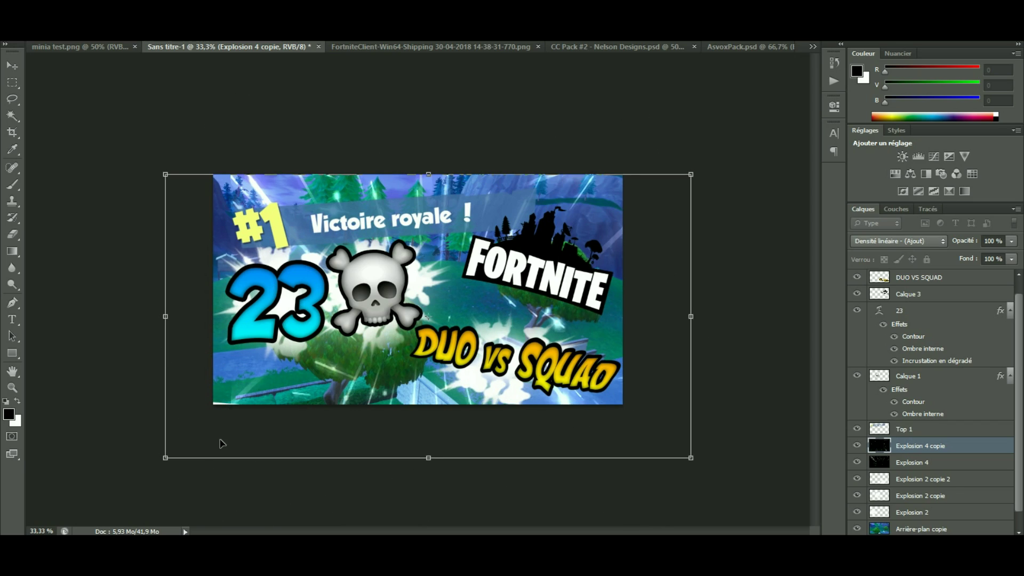
key("Return")
key("e")
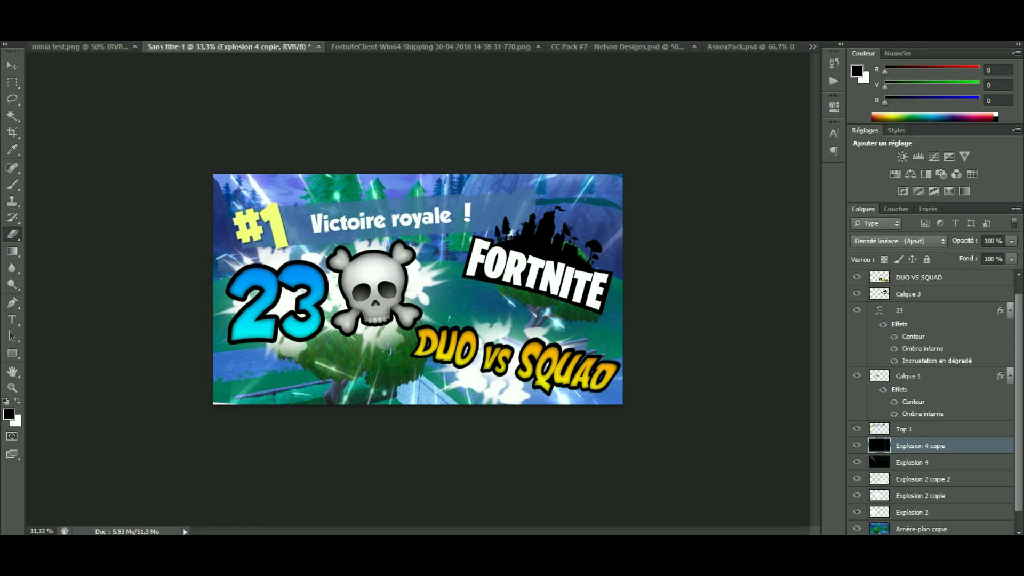
scroll(945, 430, "down", 1)
scroll(947, 431, "up", 2)
scroll(951, 435, "down", 2)
scroll(943, 438, "up", 2)
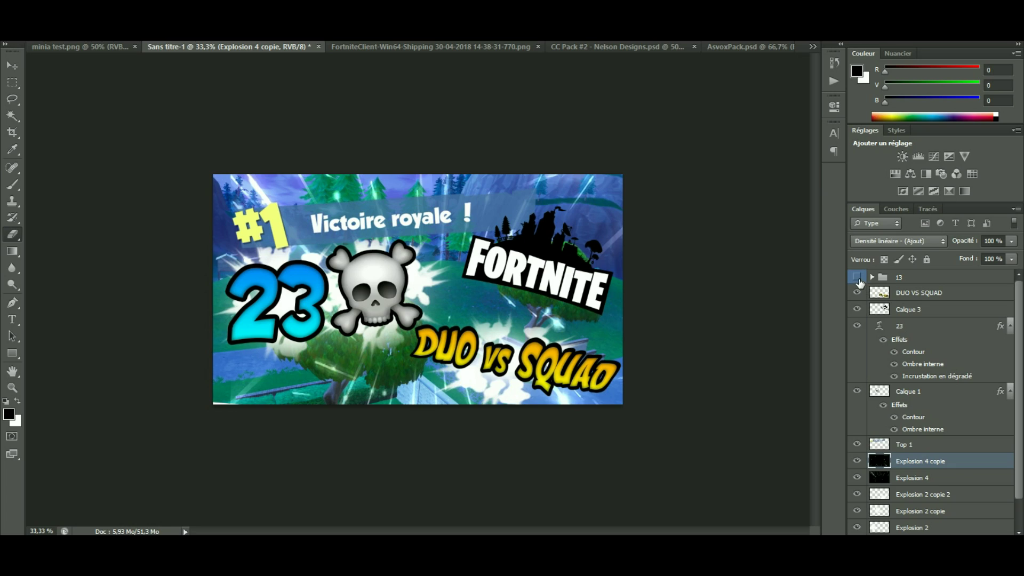
- Set group 13's opacity to 40%, then hide the group again
left_click(857, 277)
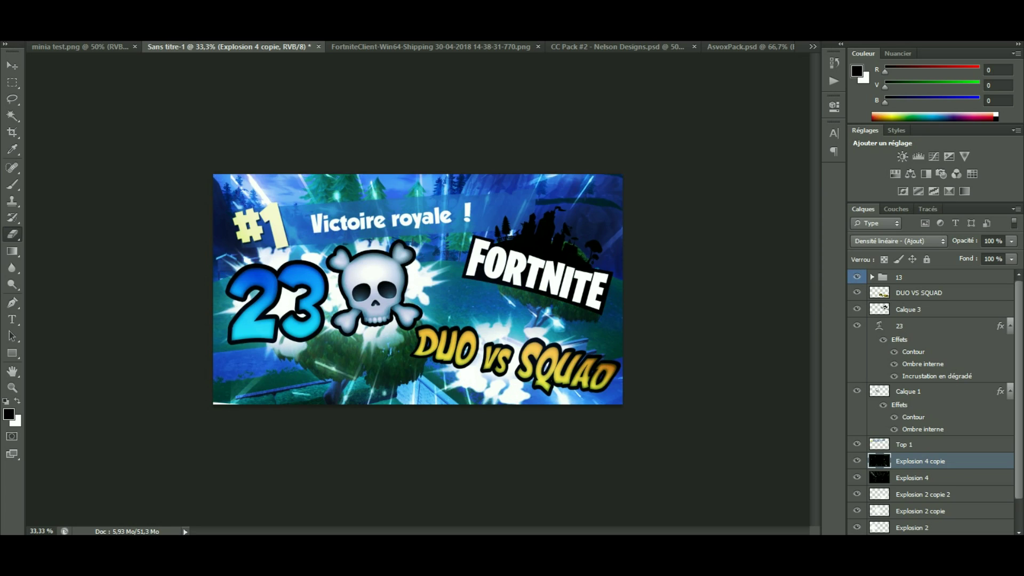
left_click(896, 278)
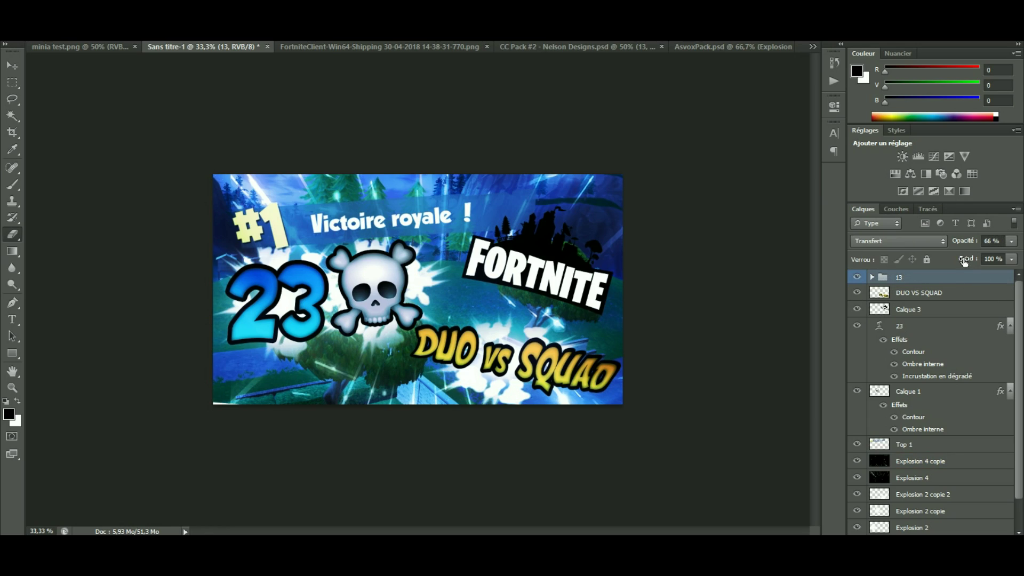
left_click(992, 241)
key("Return")
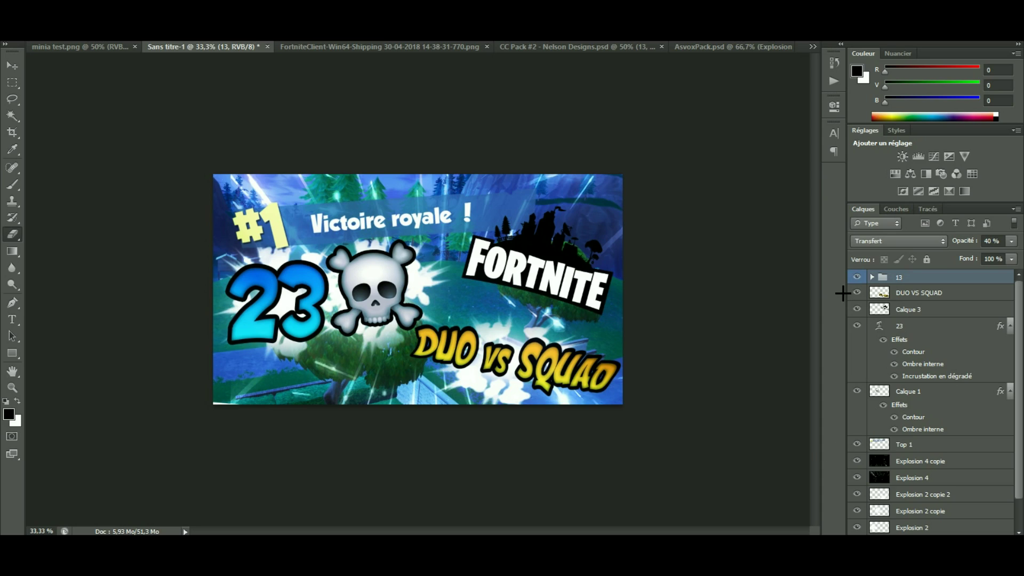
left_click(856, 277)
scroll(906, 419, "down", 1)
scroll(906, 419, "up", 1)
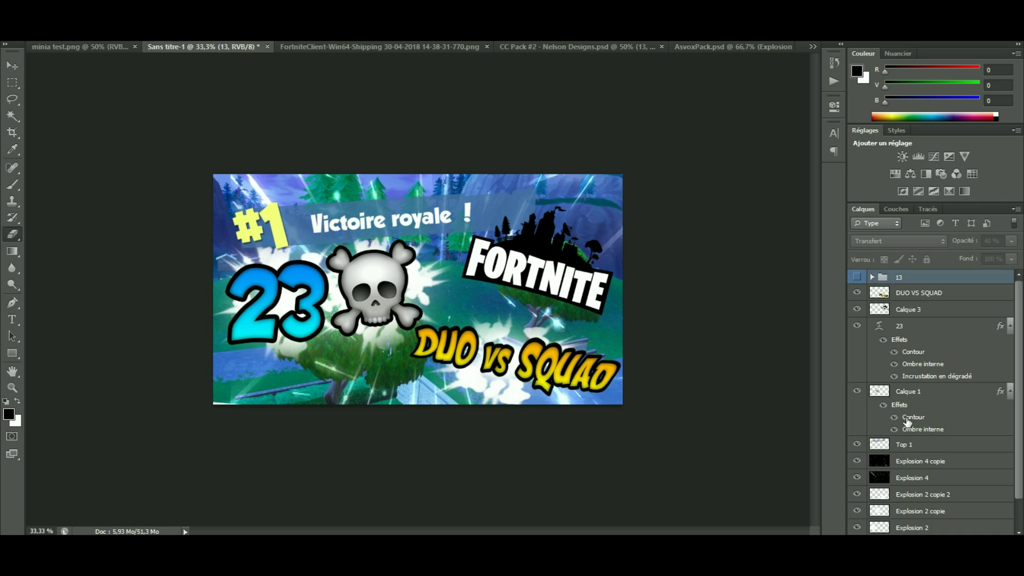
scroll(907, 422, "down", 2)
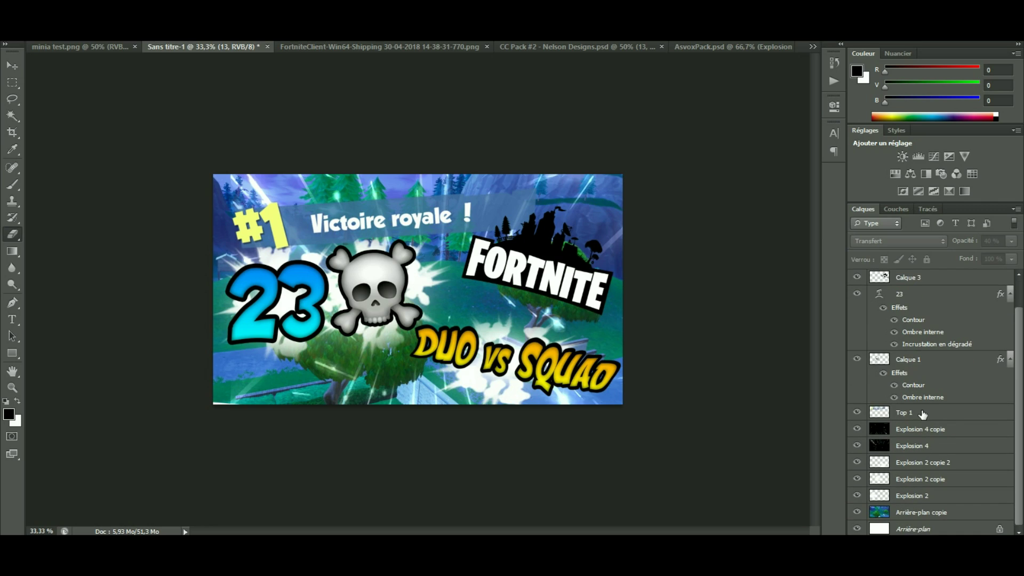
scroll(922, 413, "up", 2)
scroll(951, 477, "down", 2)
right_click(906, 412)
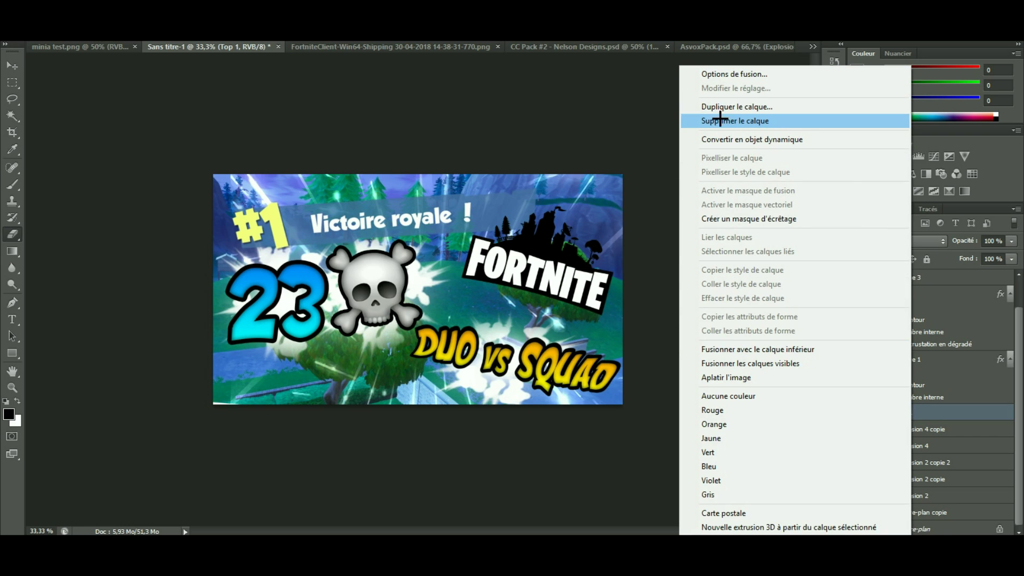
left_click(735, 107)
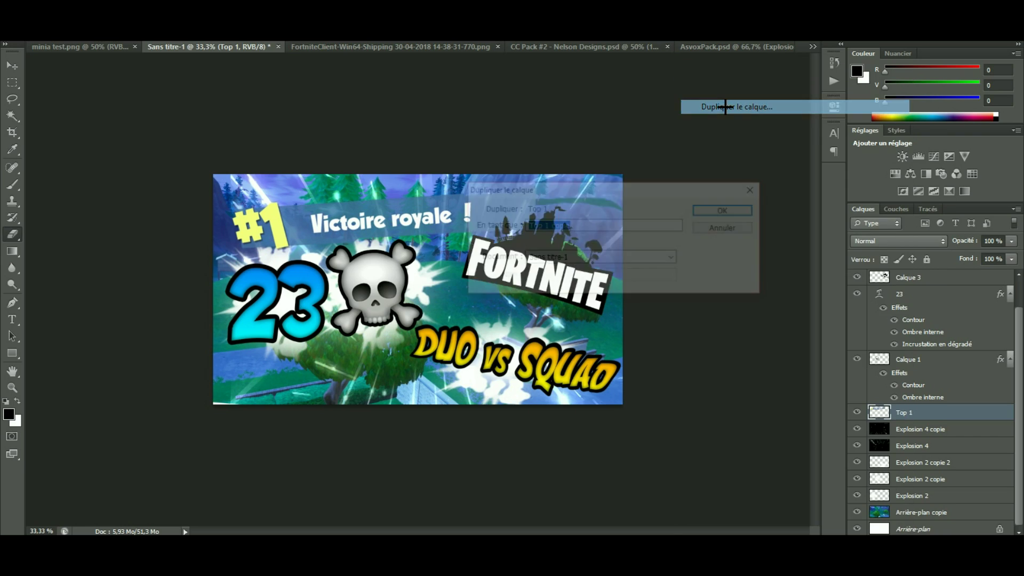
left_click(720, 210)
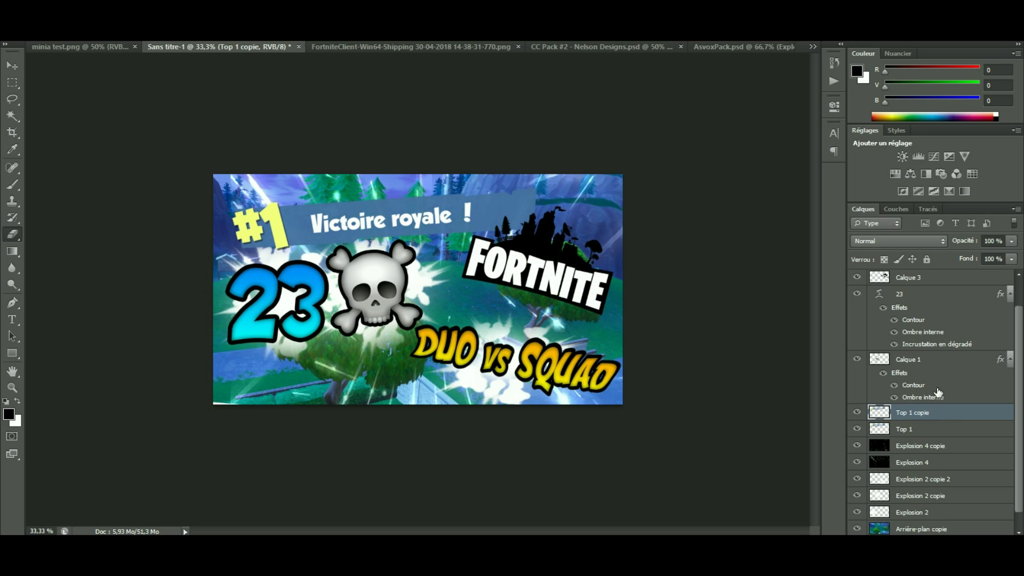
key("ctrl+t")
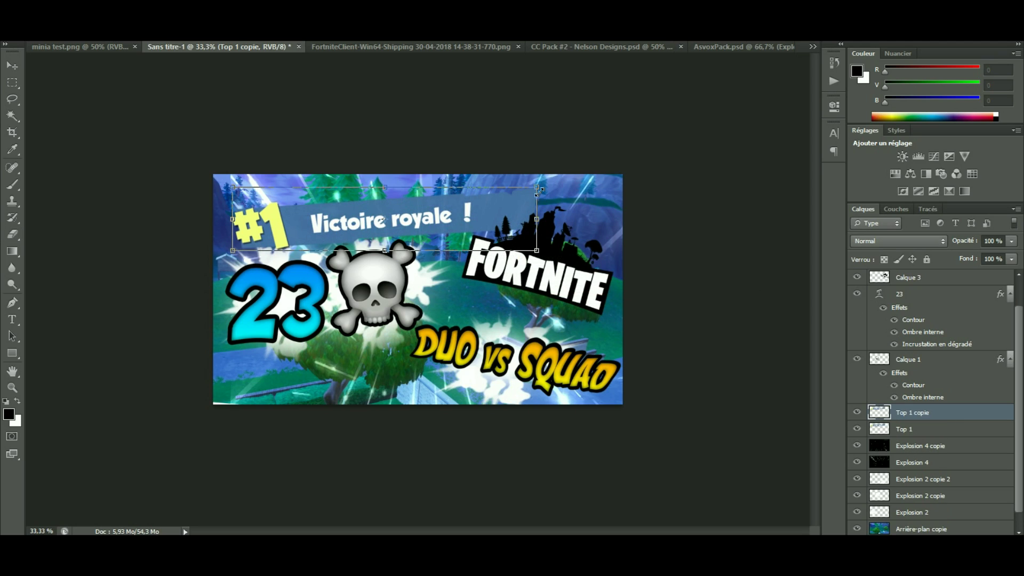
left_click_drag(566, 178, 562, 182)
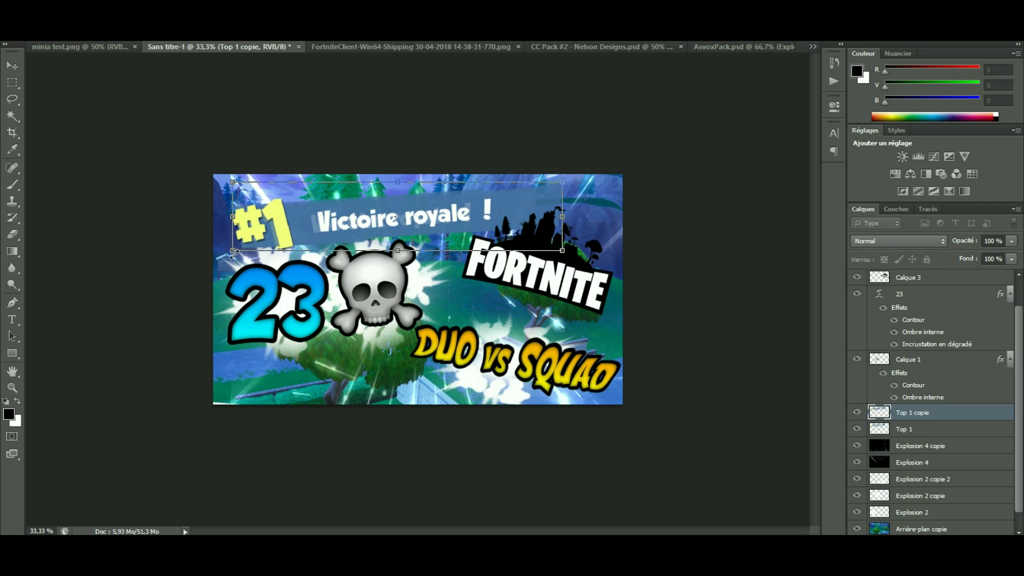
left_click_drag(232, 252, 216, 254)
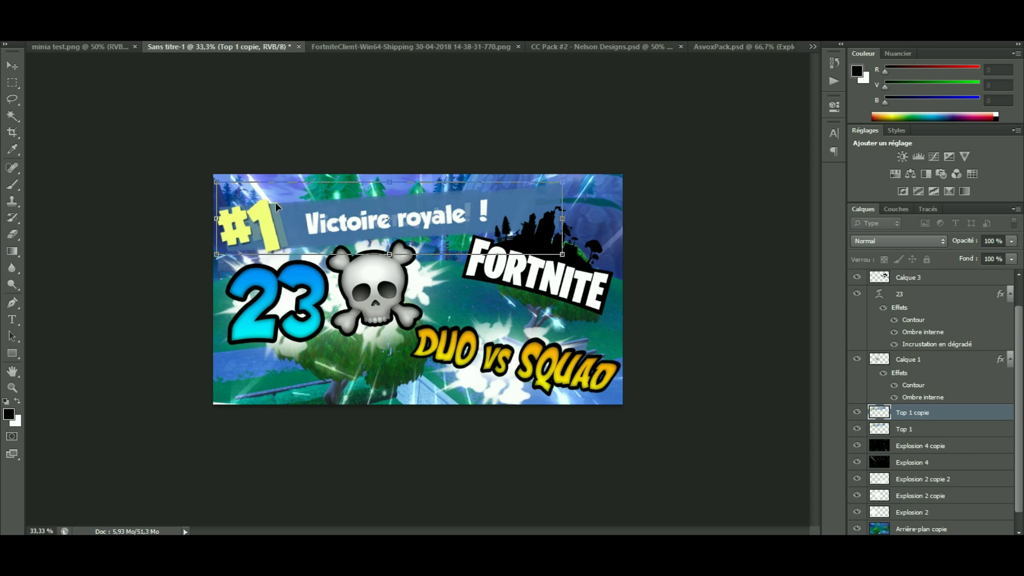
key("Return")
key("e")
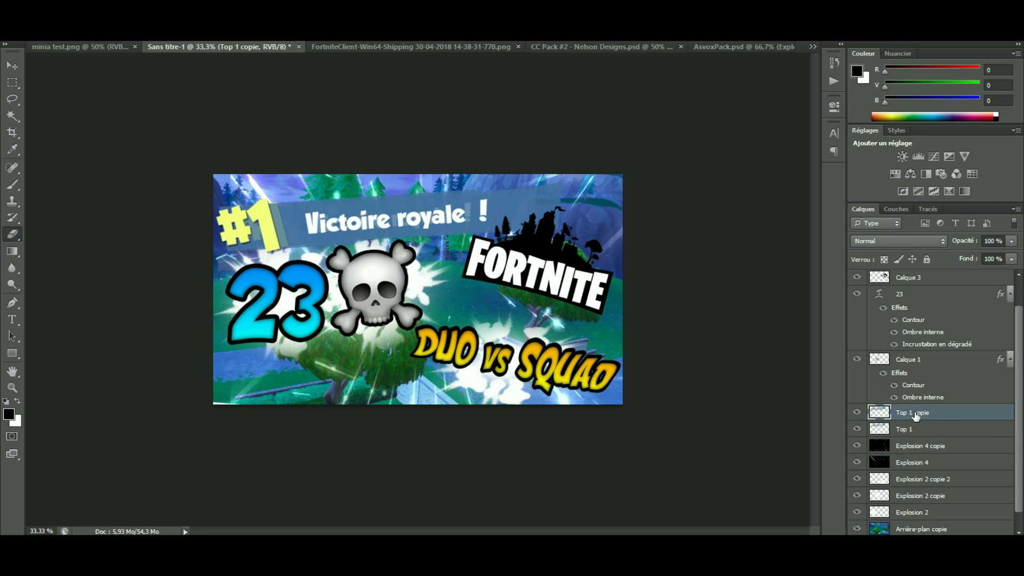
right_click(916, 415)
left_click(715, 118)
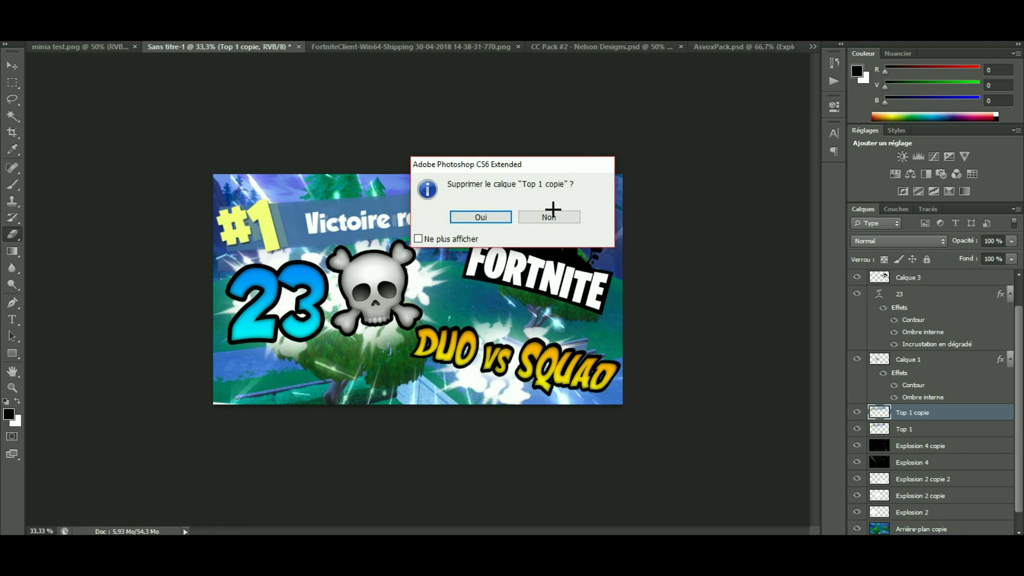
left_click(476, 216)
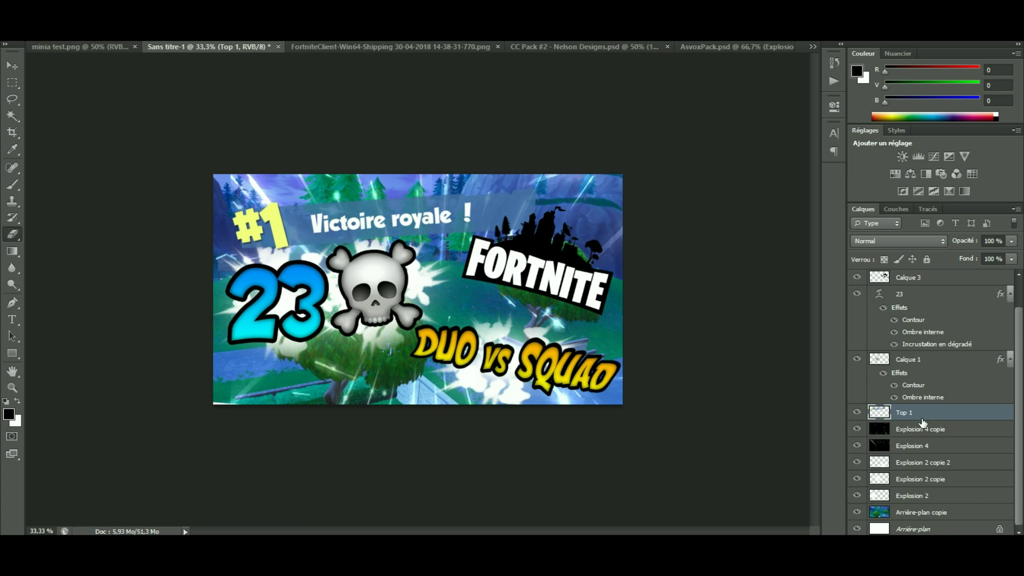
scroll(965, 324, "up", 2)
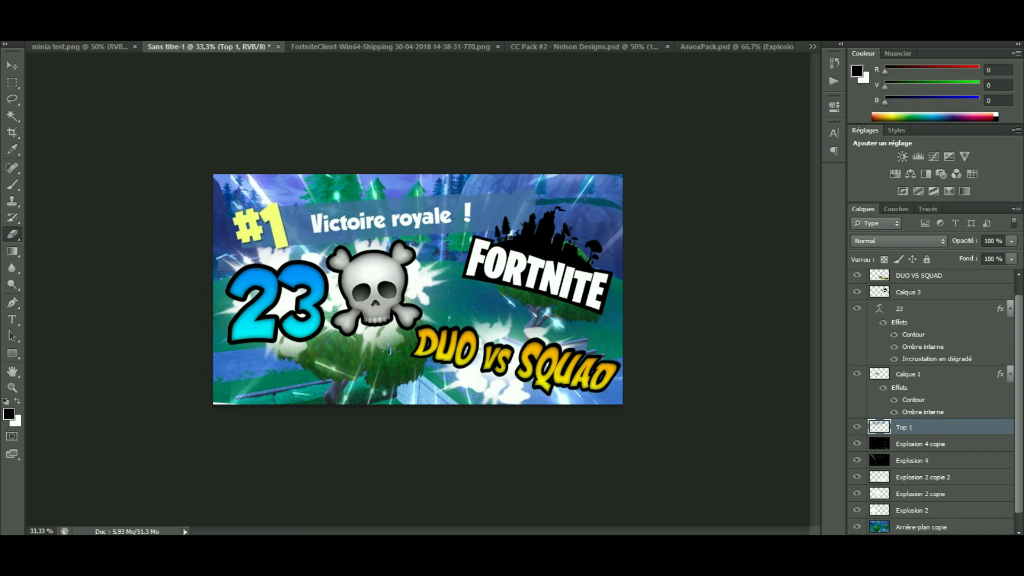
scroll(933, 341, "down", 1)
- Duplicate the Top 1 banner and enlarge the copy up and to the left
right_click(911, 415)
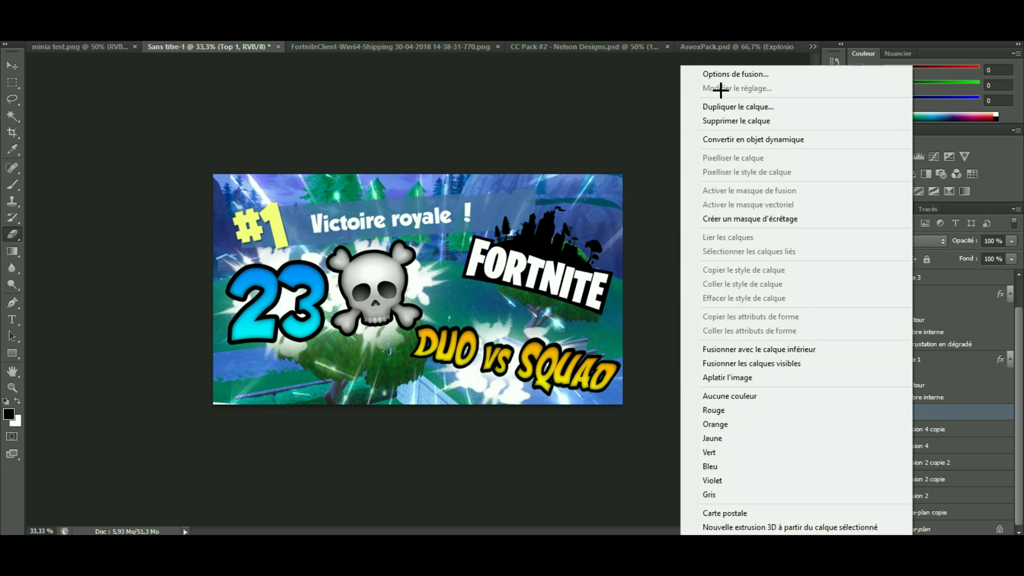
left_click(726, 107)
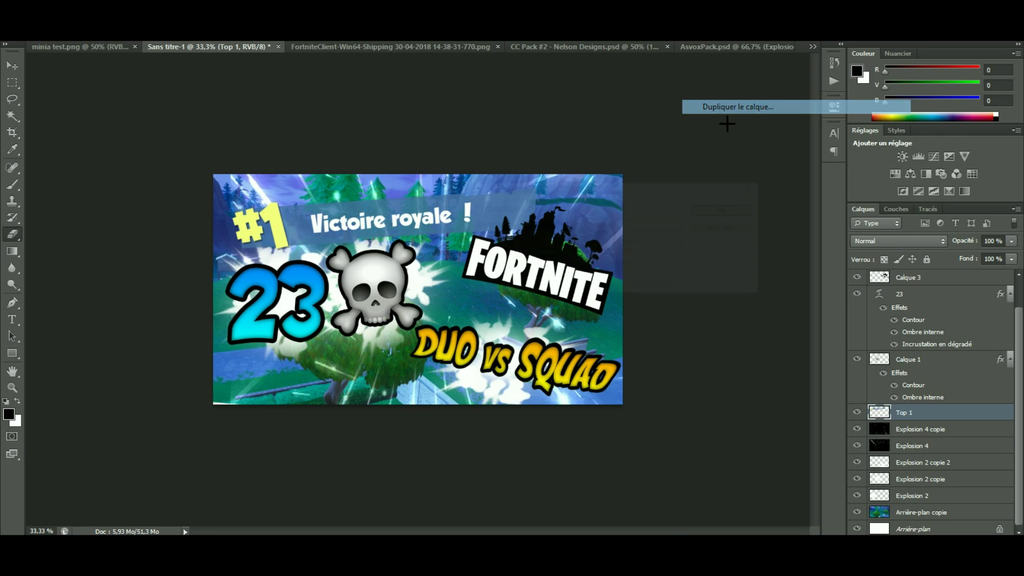
left_click(711, 208)
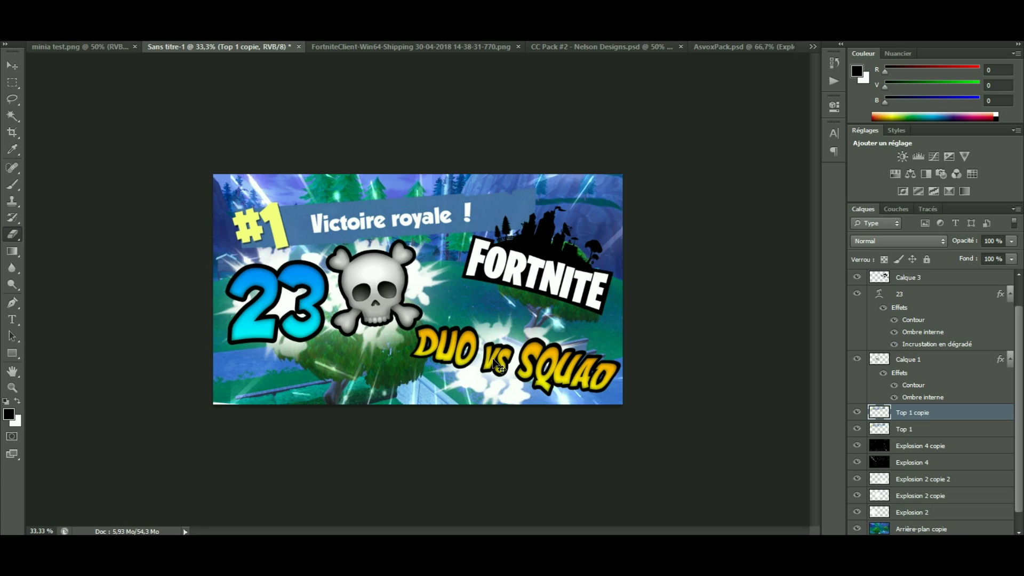
key("ctrl+t")
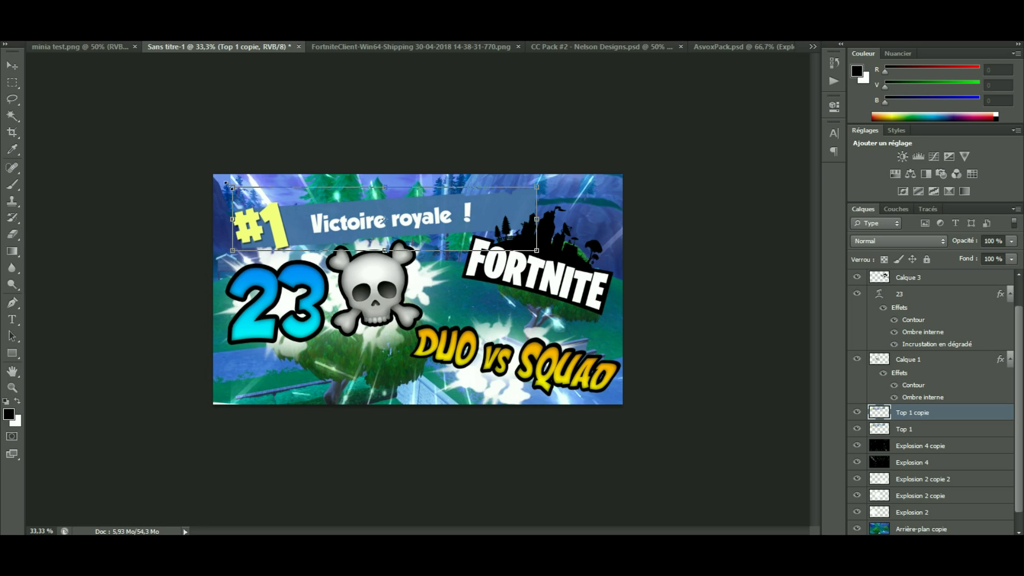
left_click_drag(225, 184, 195, 168)
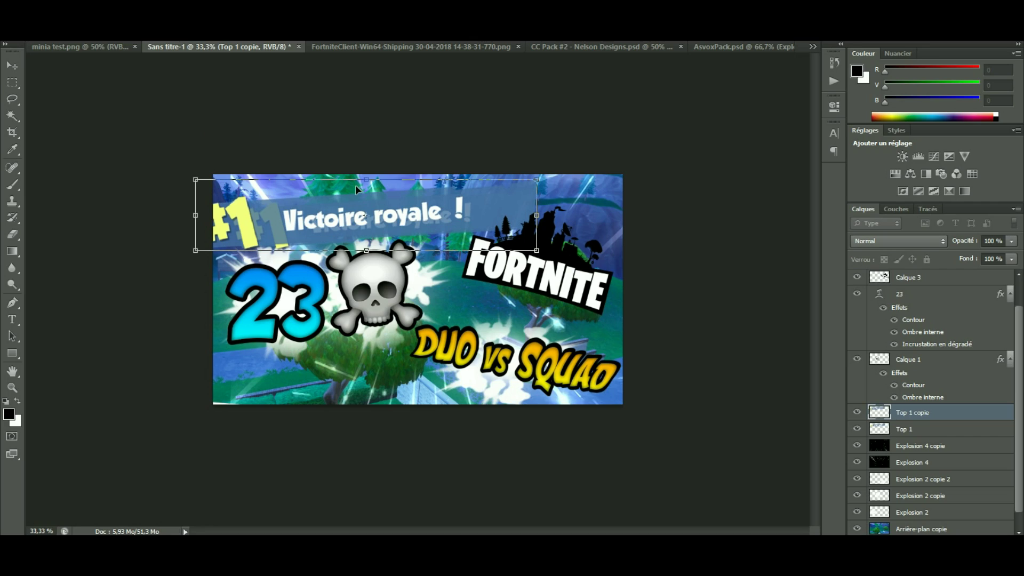
key("Return")
- Move Top 1 copie beneath Top 1 and set its opacity to 25%
left_click_drag(905, 413, 906, 430)
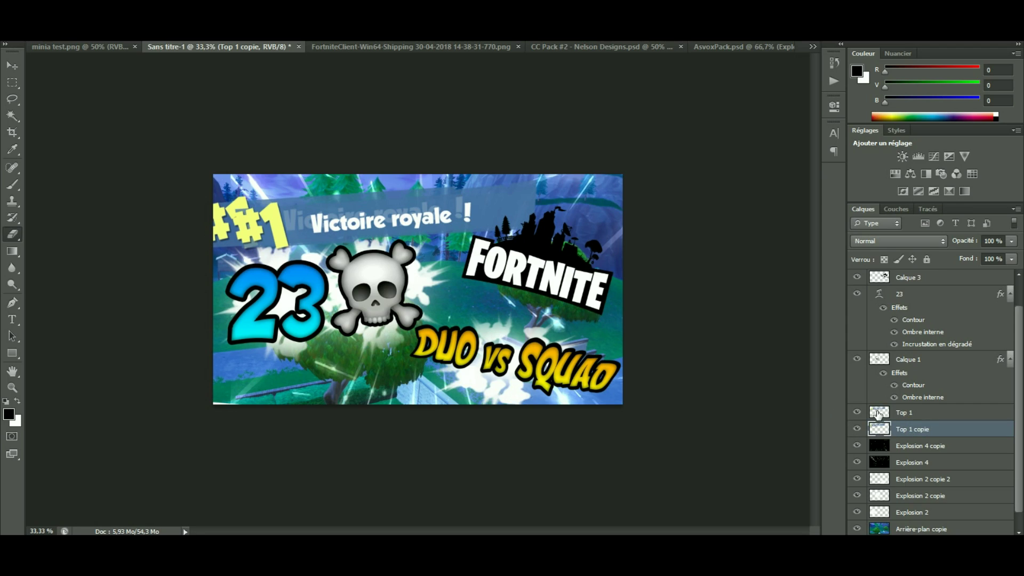
left_click(988, 241)
type("25")
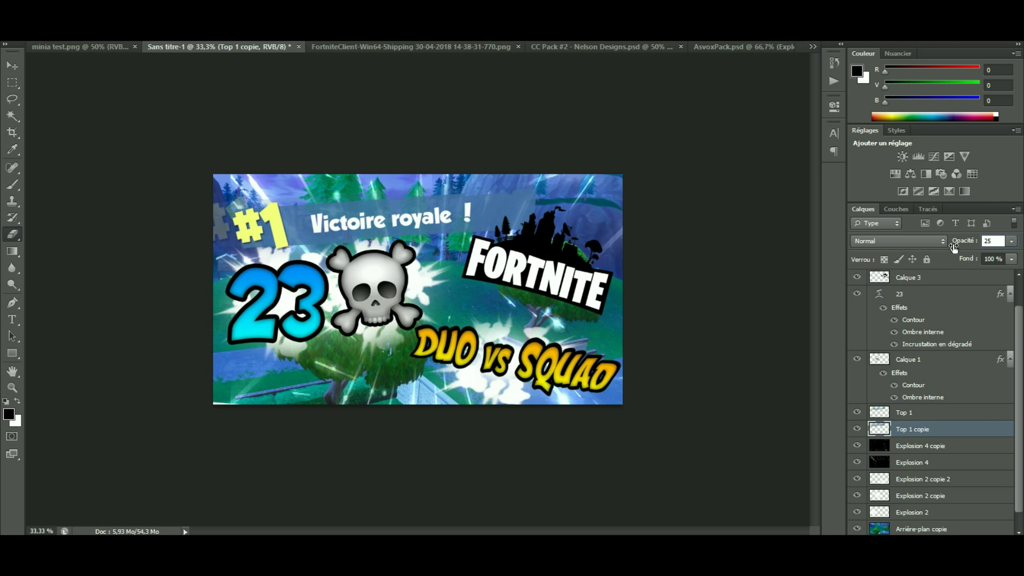
left_click(912, 429)
- Give Top 1 copie a white Color Overlay at 50% opacity
right_click(912, 429)
left_click(663, 60)
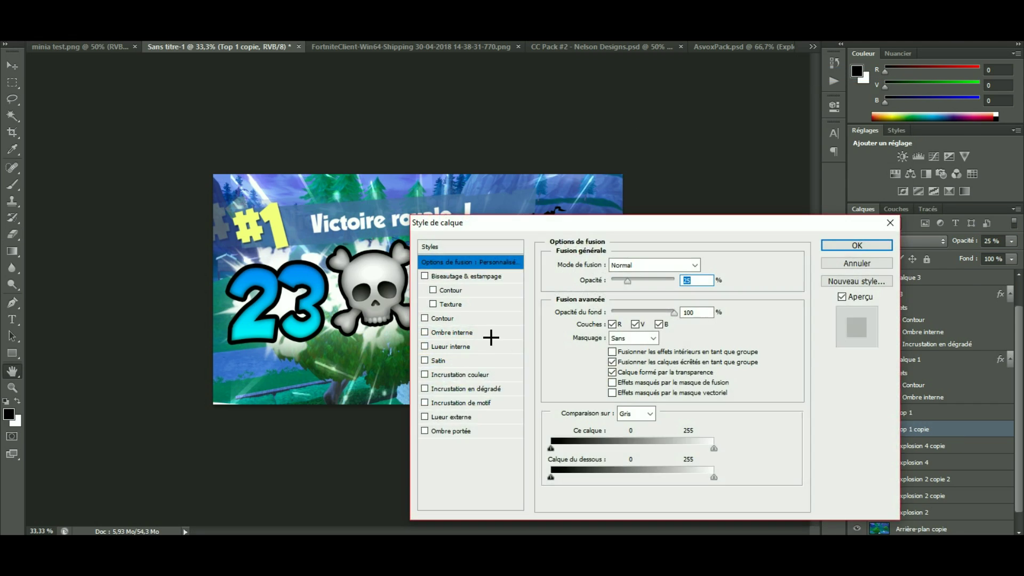
left_click(449, 375)
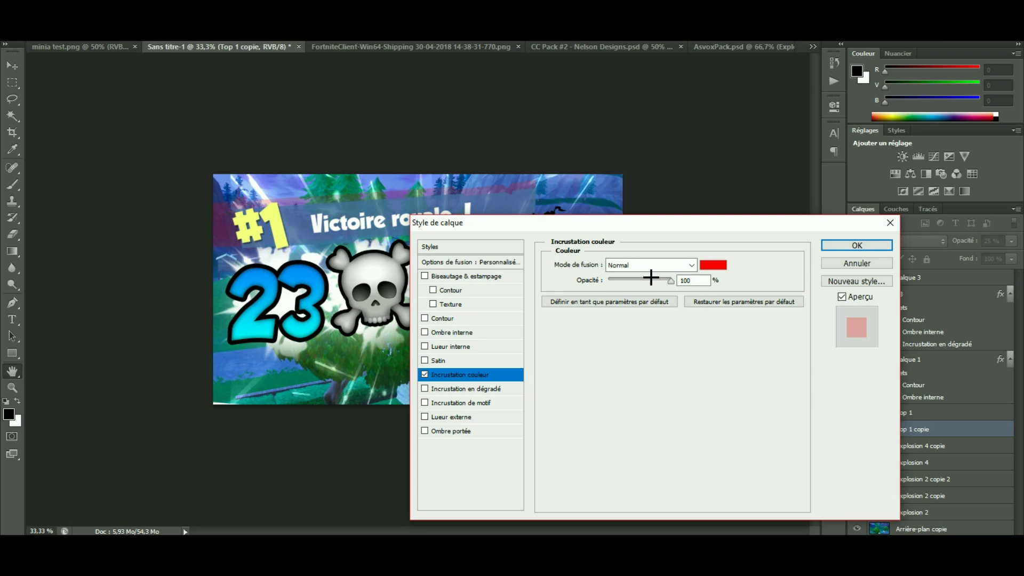
left_click(711, 267)
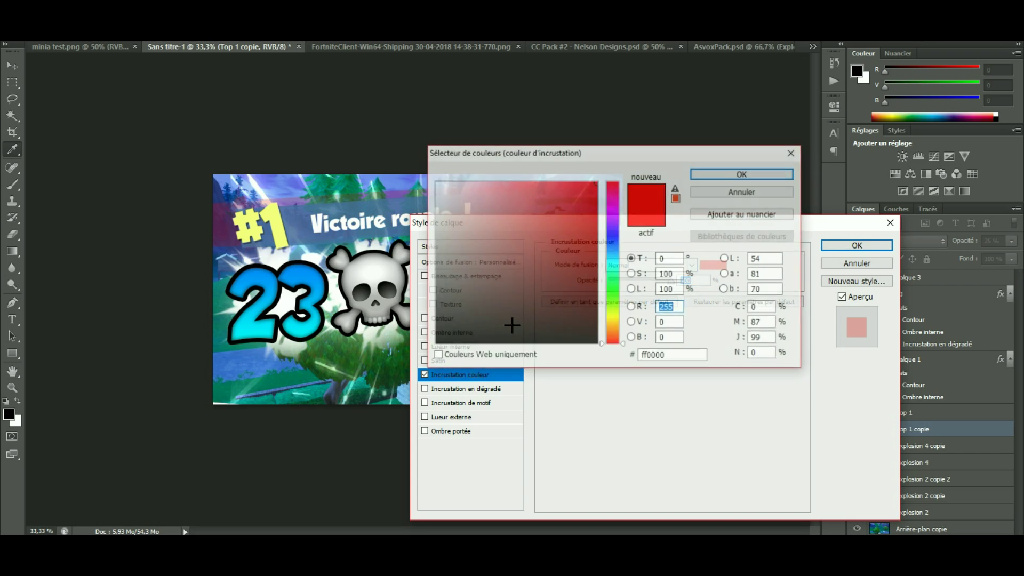
left_click_drag(496, 259, 434, 181)
left_click(722, 173)
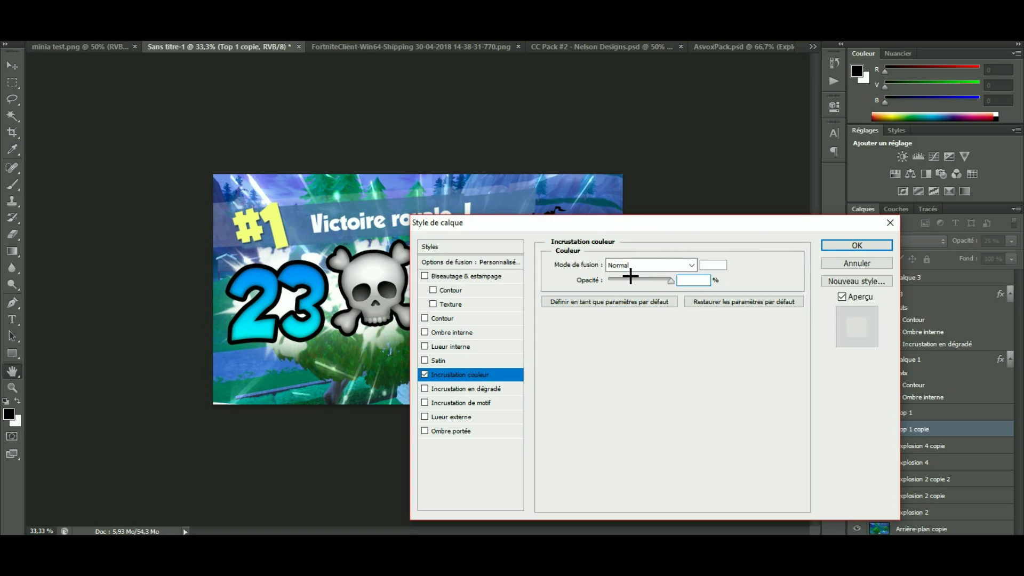
type("50")
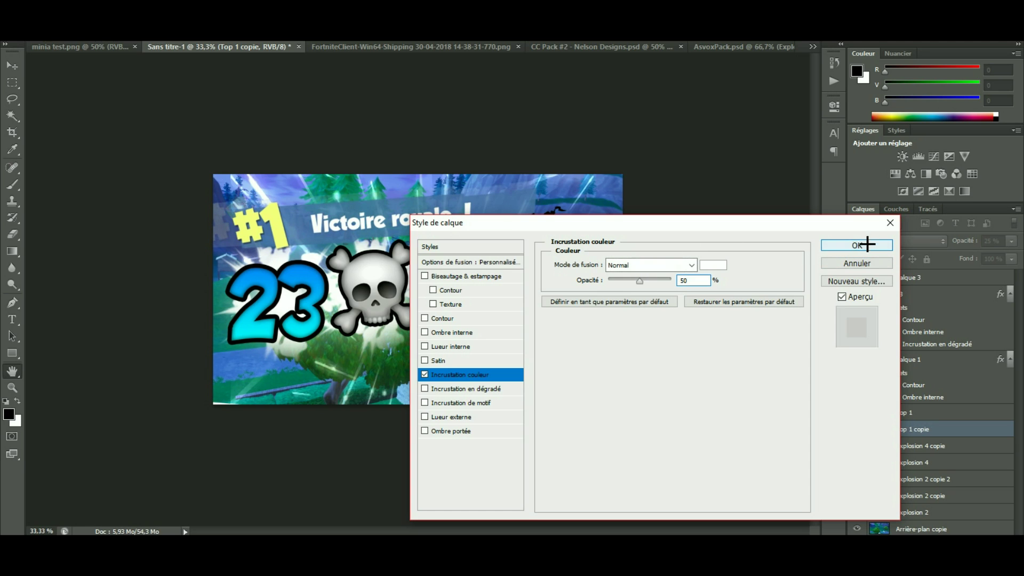
left_click(865, 245)
key("ctrl+minus")
key("ctrl+minus")
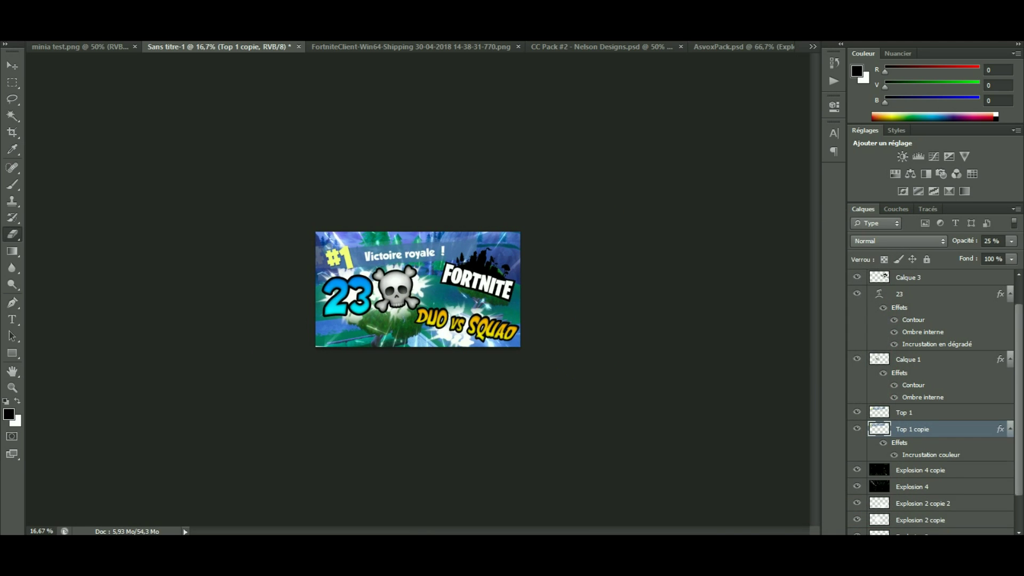
- Show group 13, compare with the minia test.png reference, then switch to AsvoxPack.psd
scroll(879, 347, "up", 2)
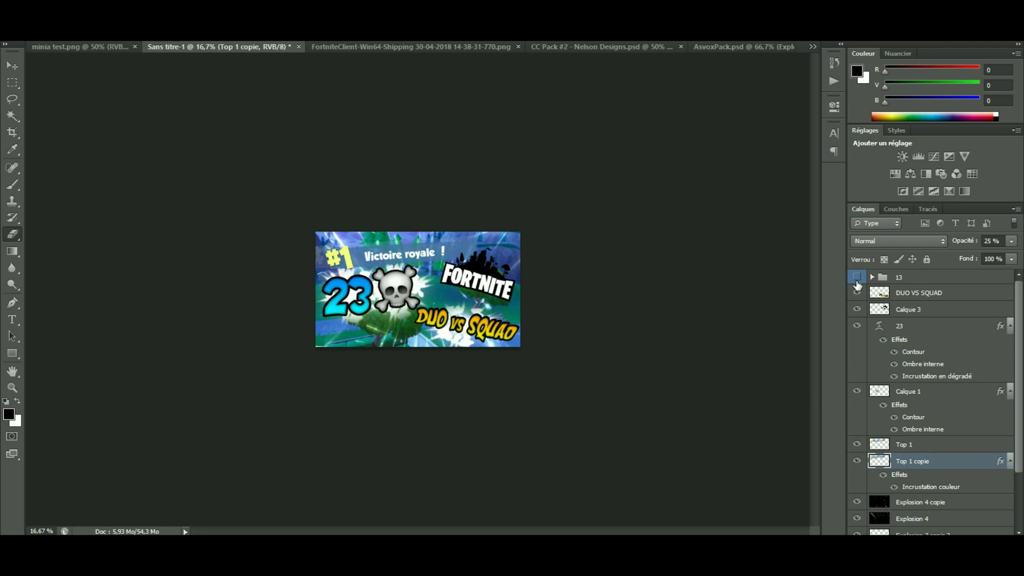
left_click(856, 278)
key("ctrl+plus")
key("ctrl+plus")
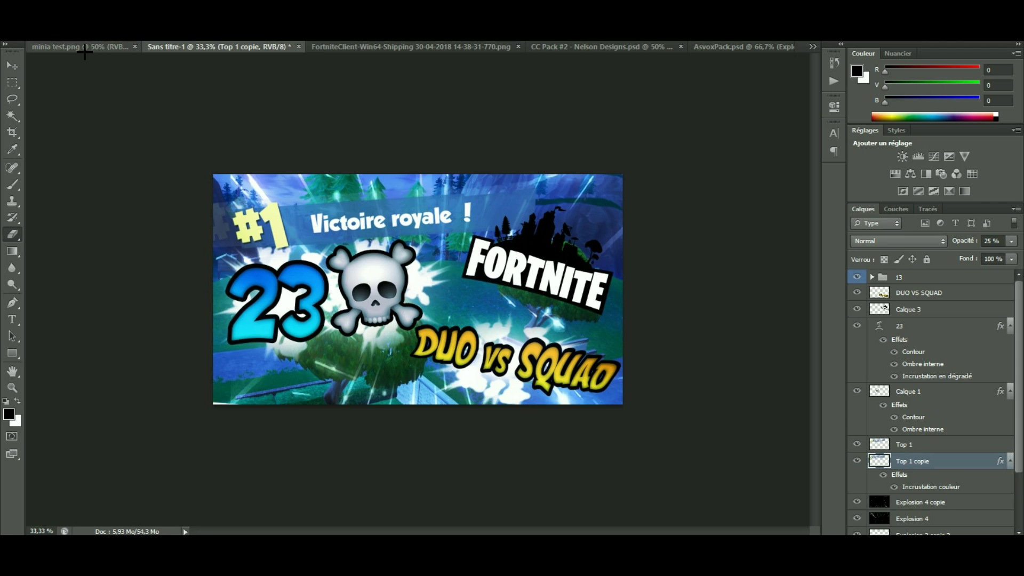
left_click(80, 46)
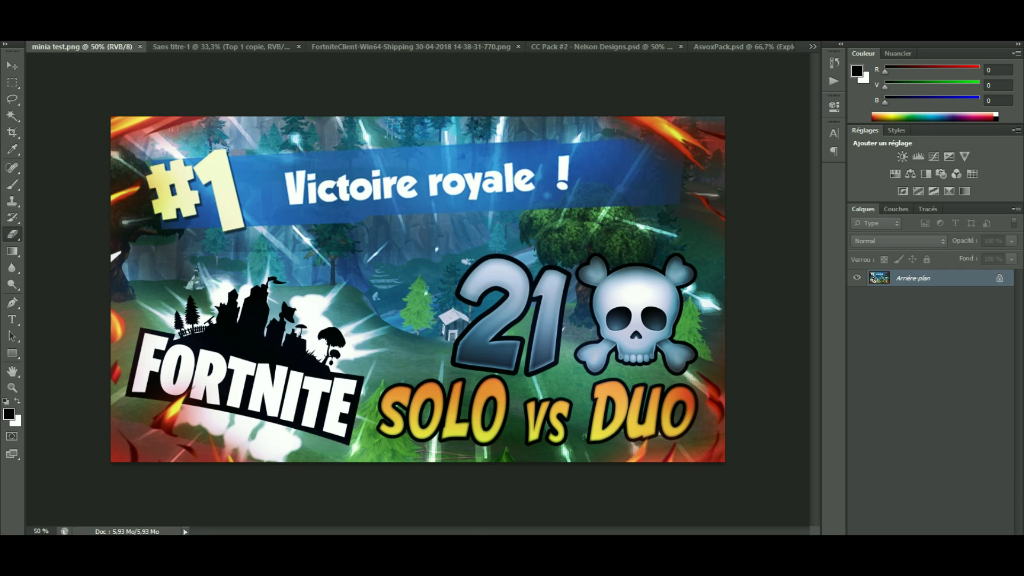
left_click(221, 46)
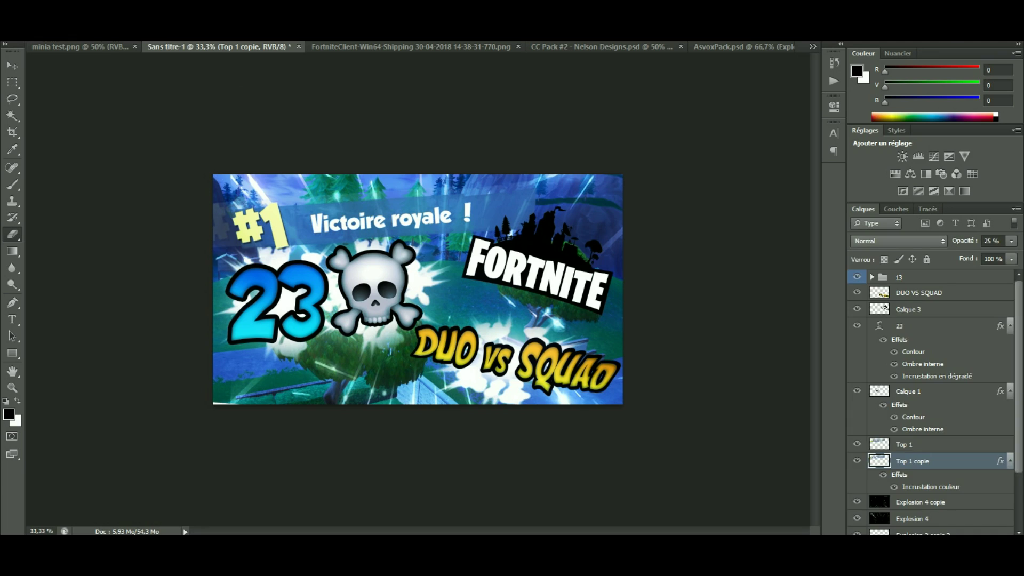
left_click(732, 47)
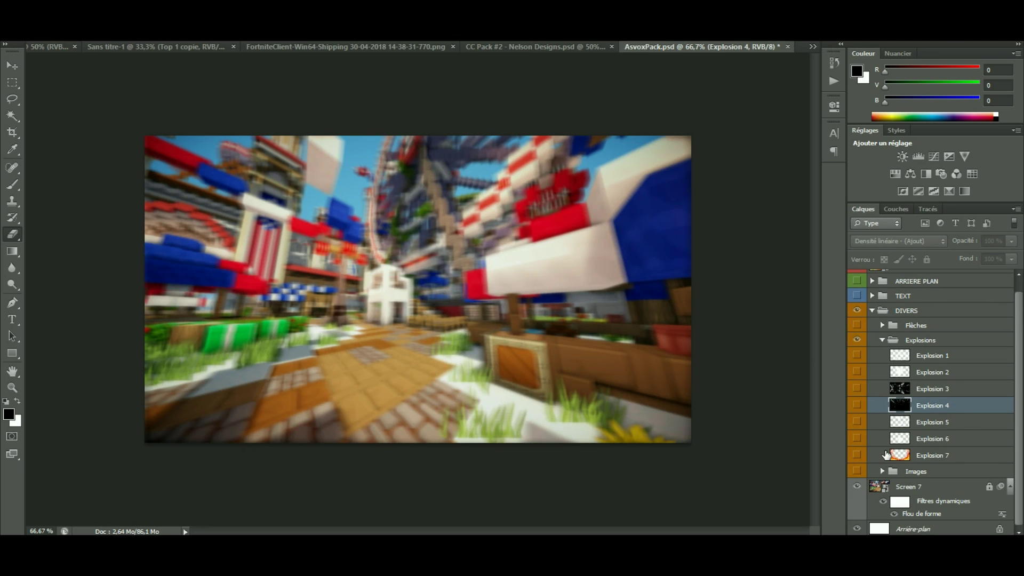
- Duplicate Explosion 7 into Sans titre-1 and return to the thumbnail document
left_click(879, 455)
right_click(899, 455)
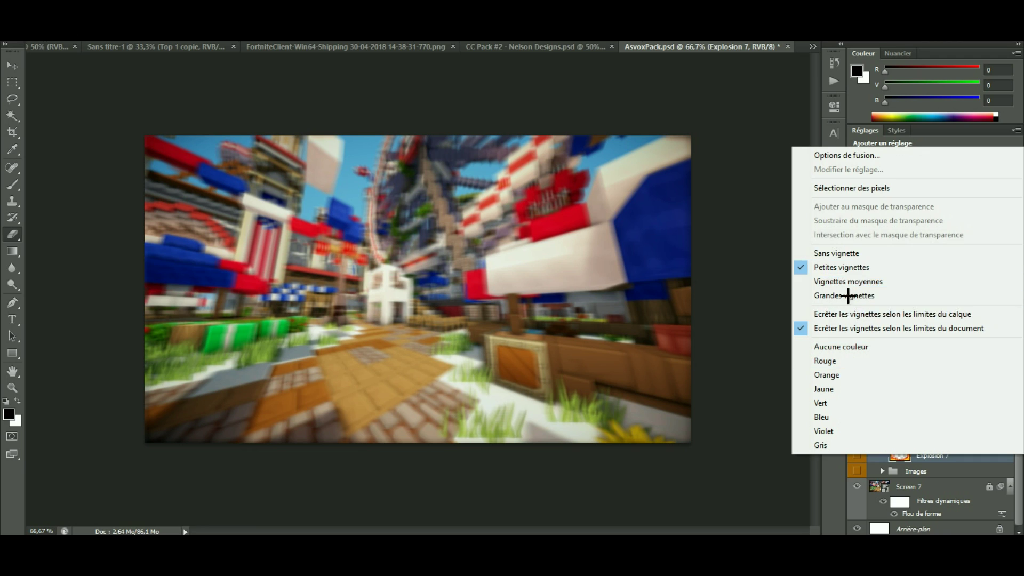
left_click(746, 340)
right_click(910, 460)
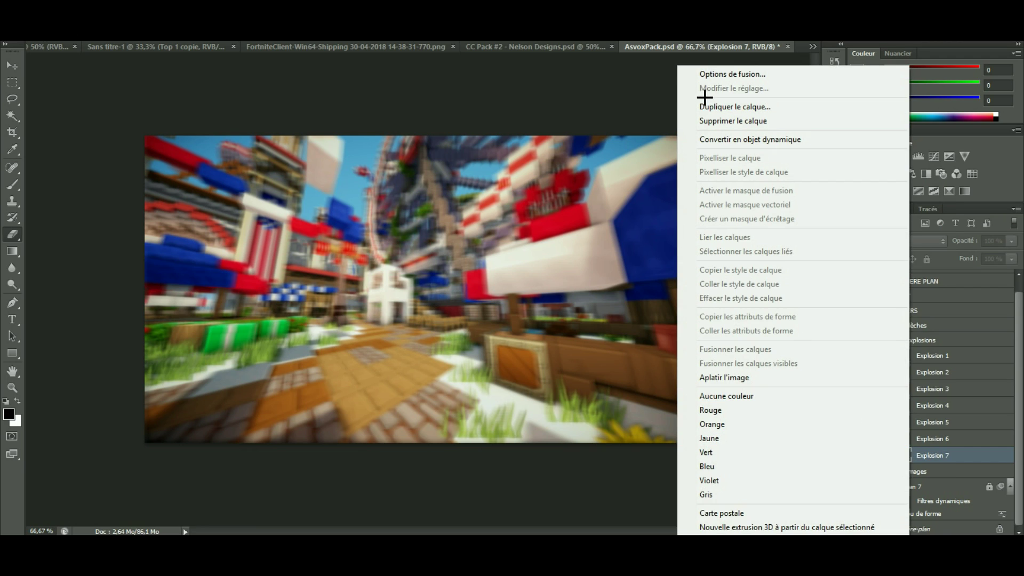
left_click(714, 107)
left_click(601, 258)
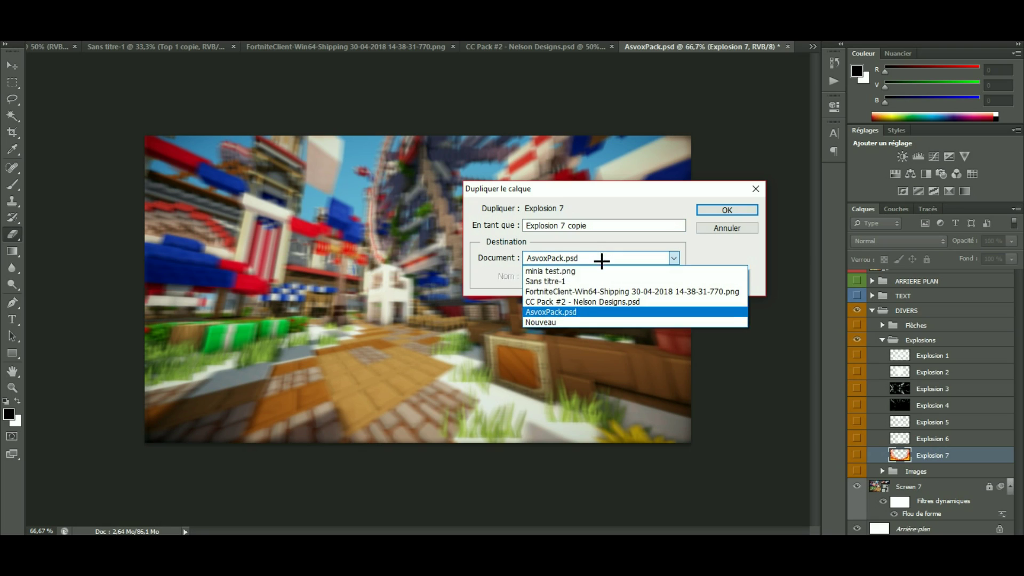
left_click(564, 281)
left_click(726, 211)
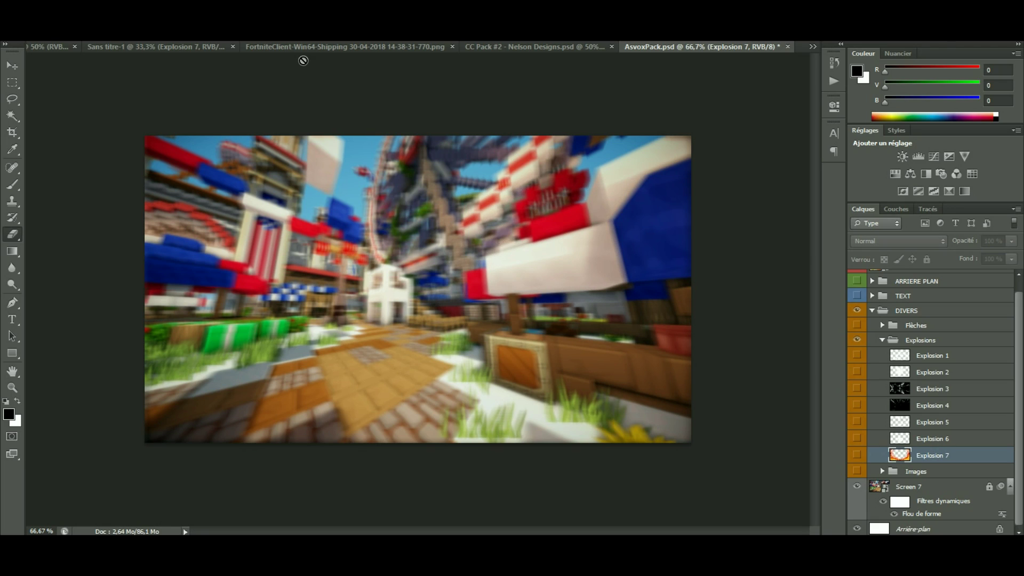
left_click(162, 46)
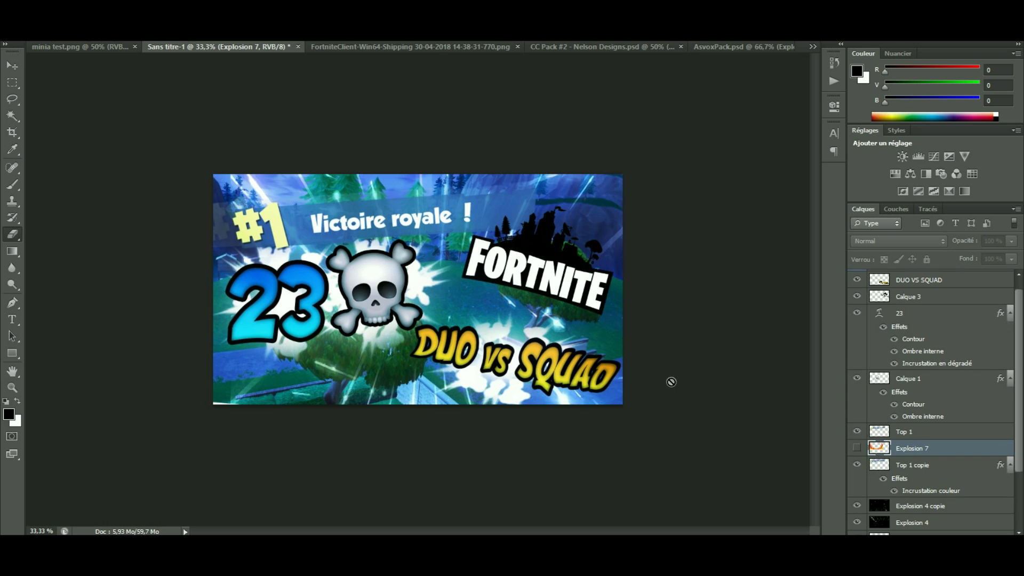
- Show Explosion 7, move it above Arrière-plan copie and stretch it across the whole canvas
left_click(856, 449)
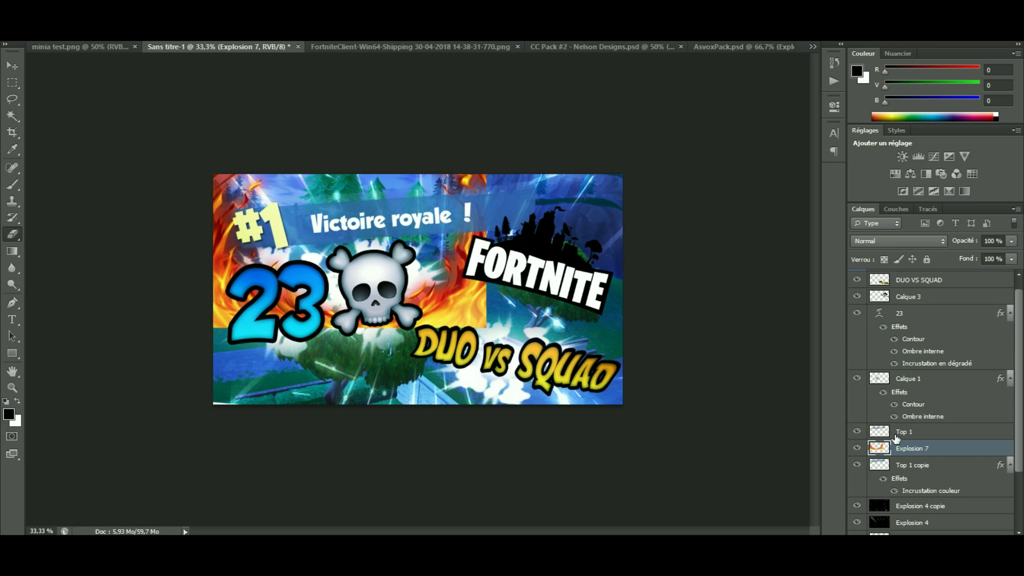
scroll(896, 440, "down", 3)
left_click_drag(913, 374, 911, 499)
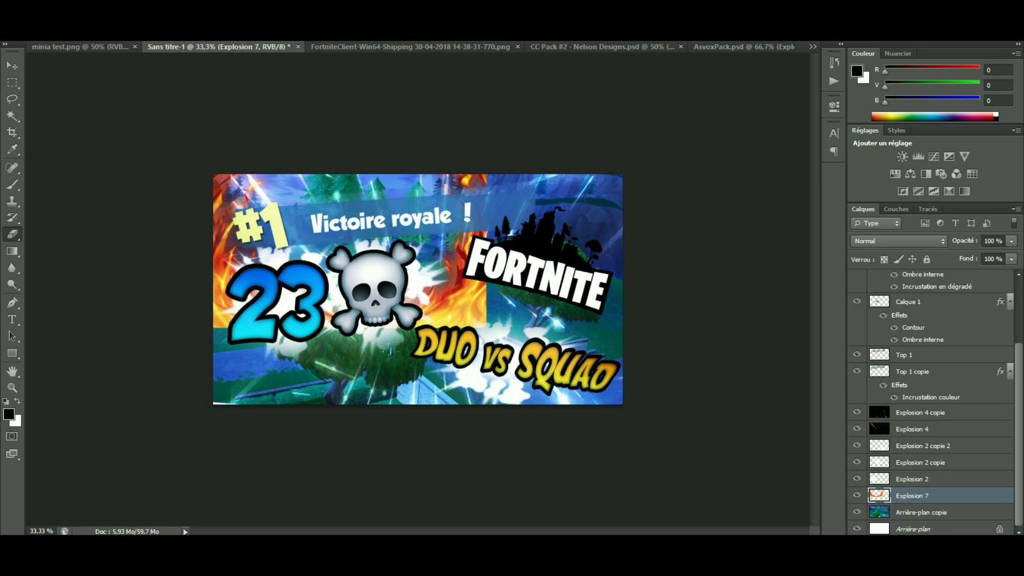
key("ctrl+t")
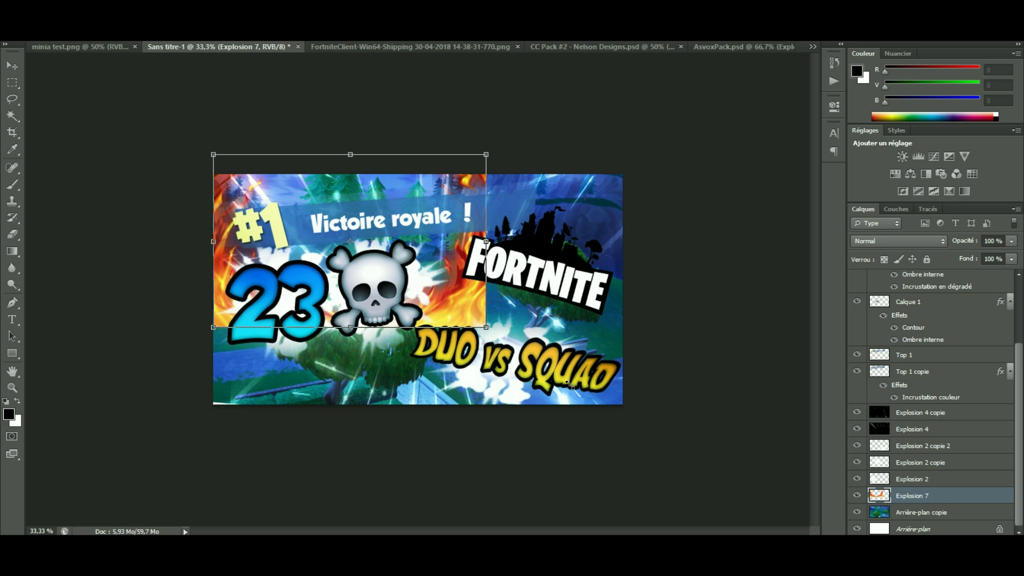
left_click_drag(570, 384, 651, 426)
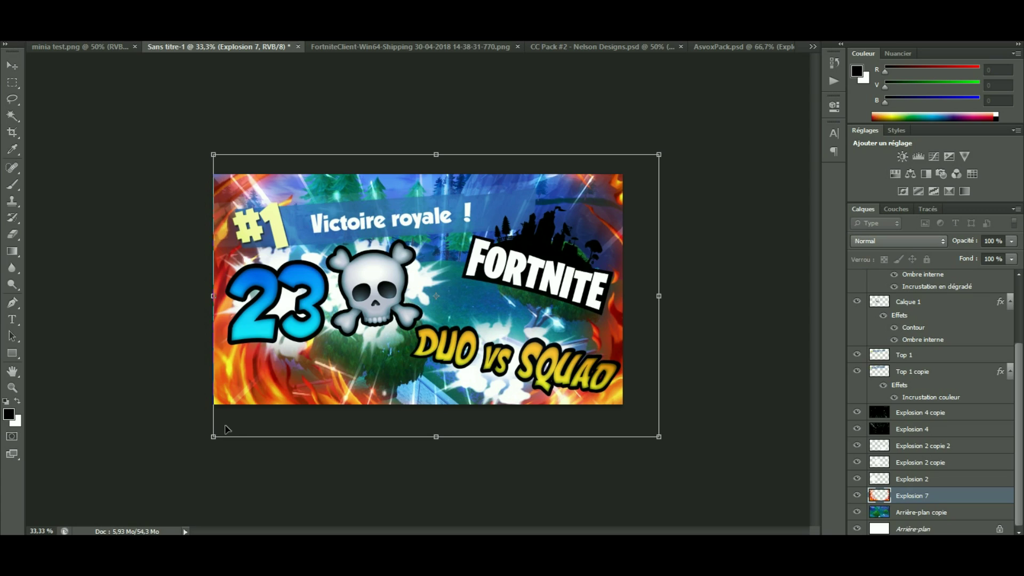
left_click_drag(205, 440, 169, 446)
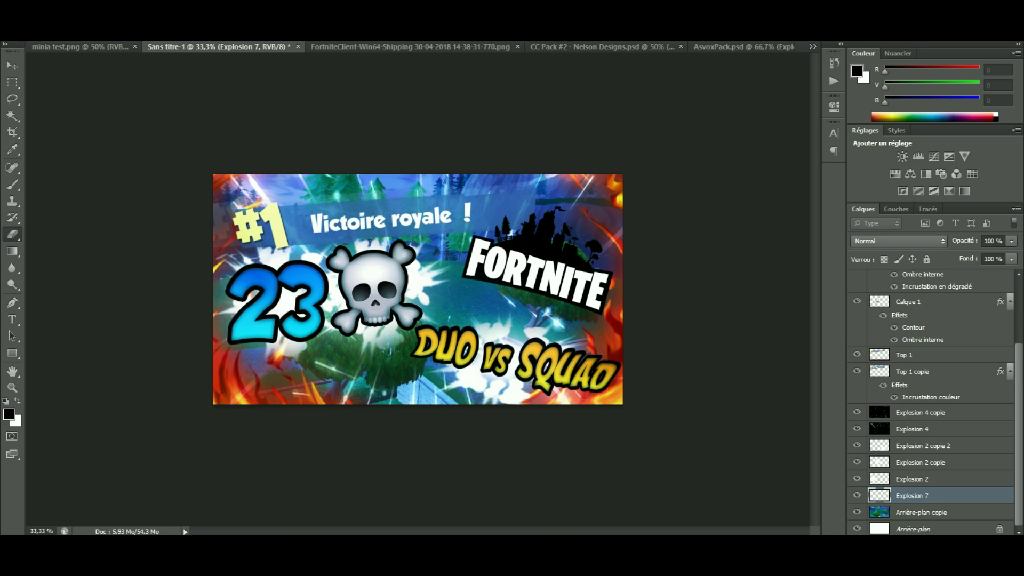
- Nudge the Explosion 7 flames slightly right and stretch them down to about 53.33 cm tall
key("Return")
key("e")
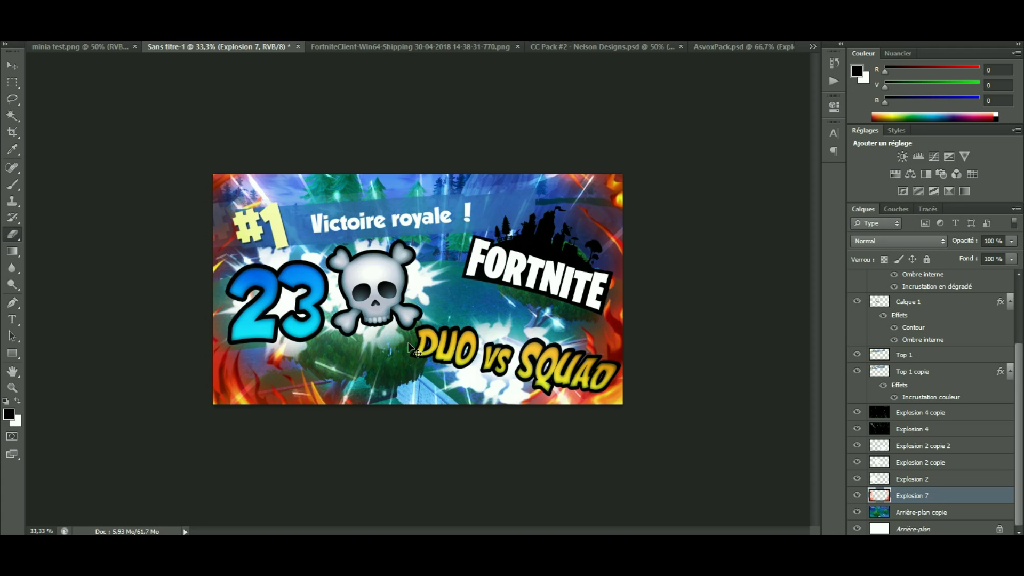
key("ctrl+t")
left_click_drag(620, 305, 620, 306)
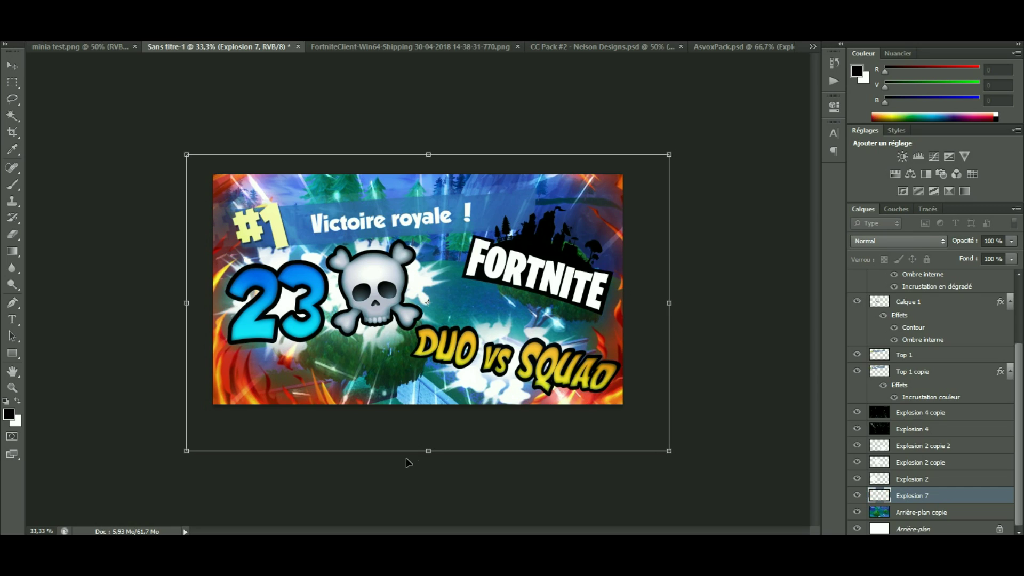
left_click_drag(424, 465, 422, 472)
key("Return")
key("e")
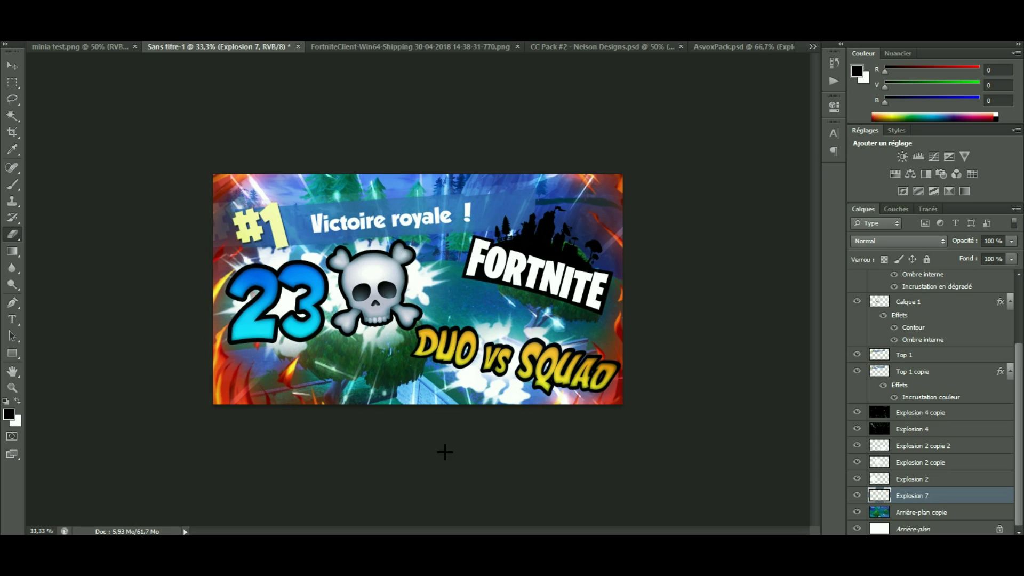
key("ctrl+minus")
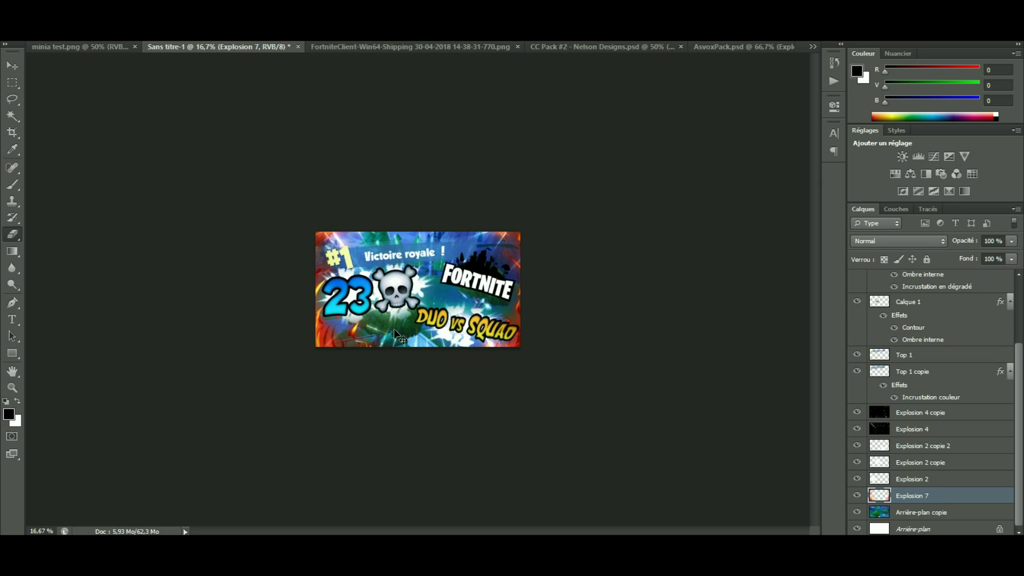
- Zoom back in and scroll the Layers panel to find the Explosion 7 layer
key("ctrl+plus")
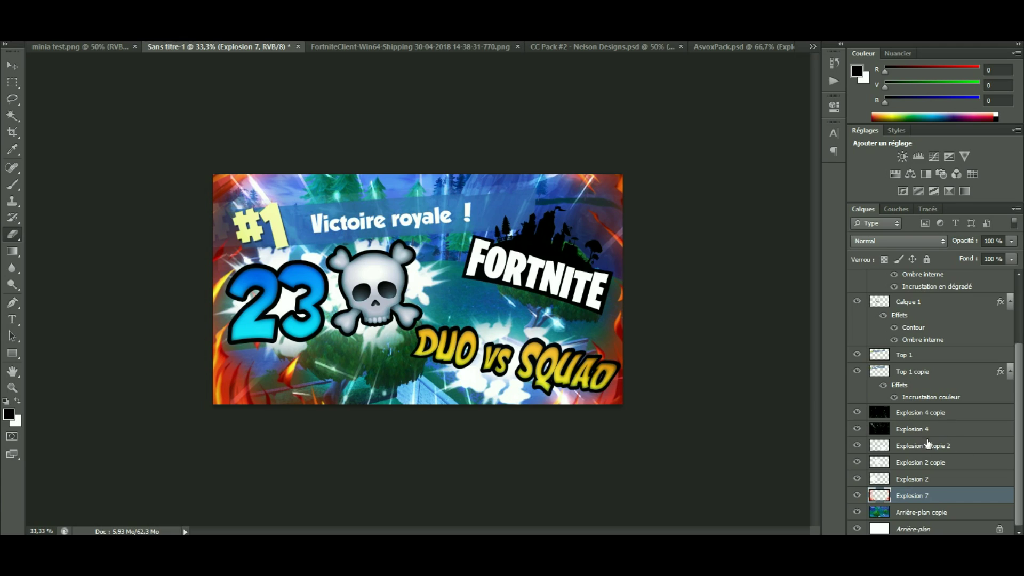
scroll(928, 443, "up", 3)
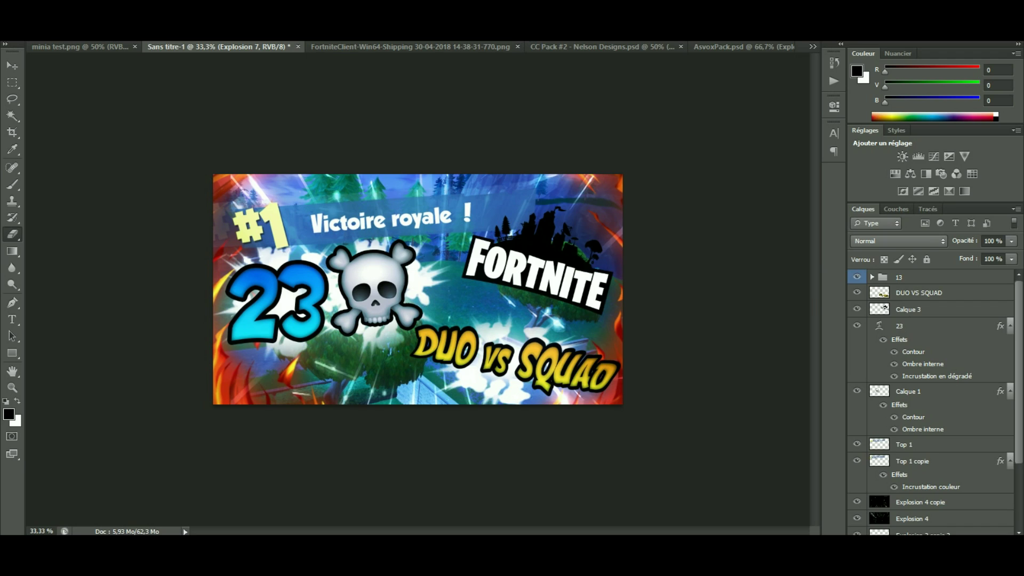
scroll(892, 360, "down", 2)
scroll(892, 360, "up", 2)
scroll(892, 360, "down", 3)
scroll(892, 360, "up", 2)
scroll(892, 360, "down", 3)
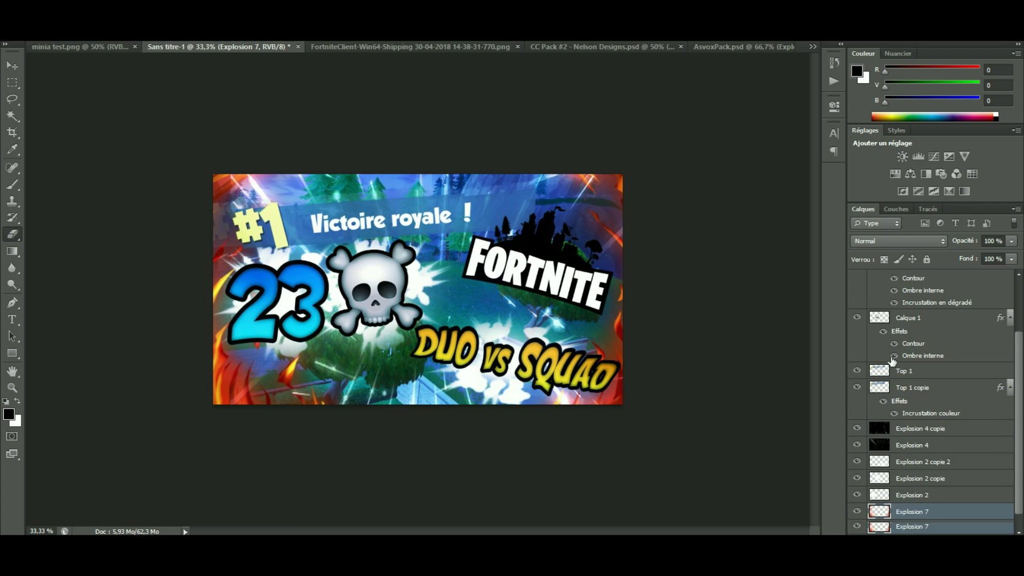